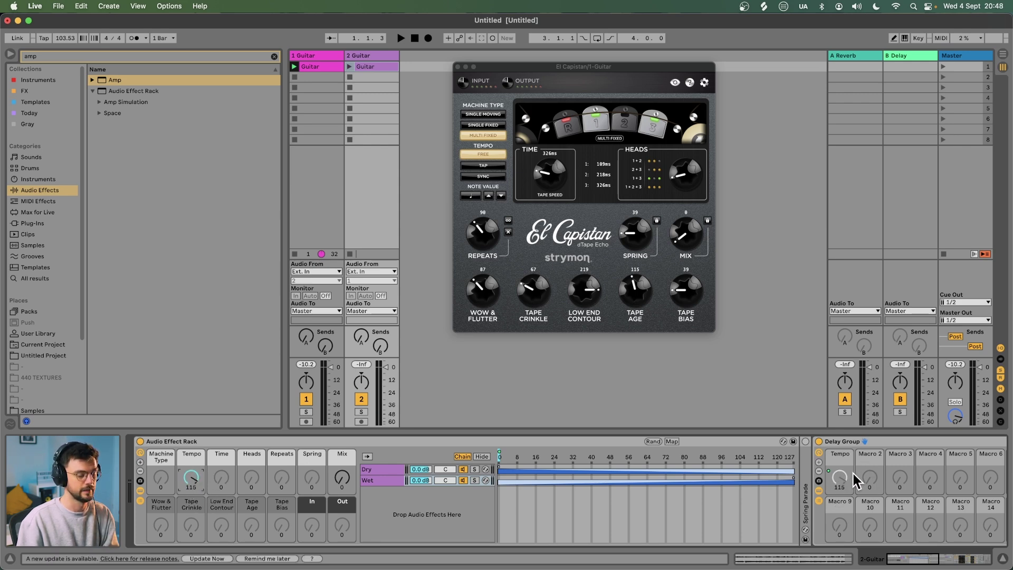
# Step: Sweep the El Capistan's Time knob upward from 180 ms to check the delay times of its heads
pyautogui.hscroll(5, 855, 482)
pyautogui.hscroll(4, 851, 477)
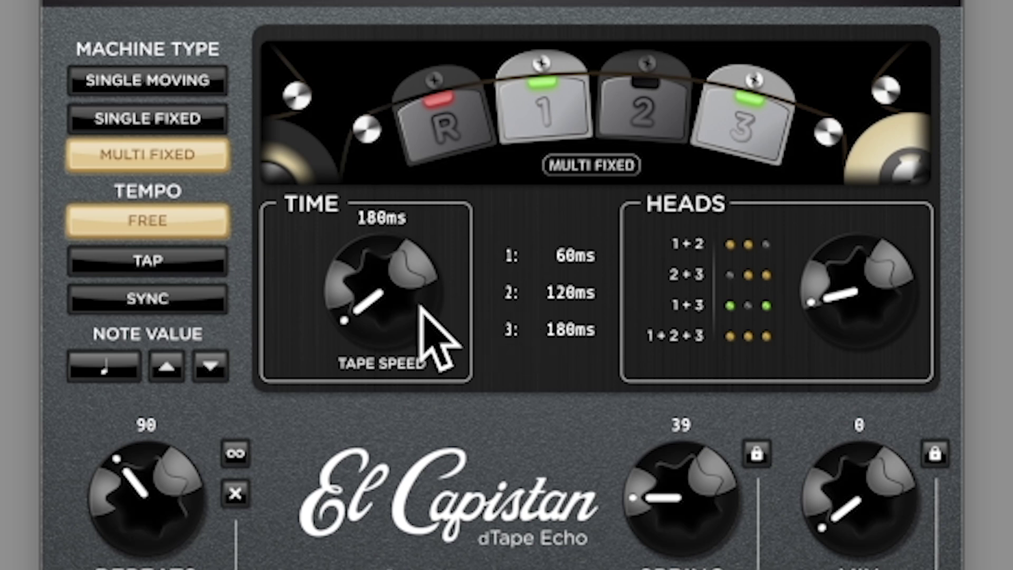
pyautogui.moveTo(419, 314); pyautogui.dragTo(467, 1)
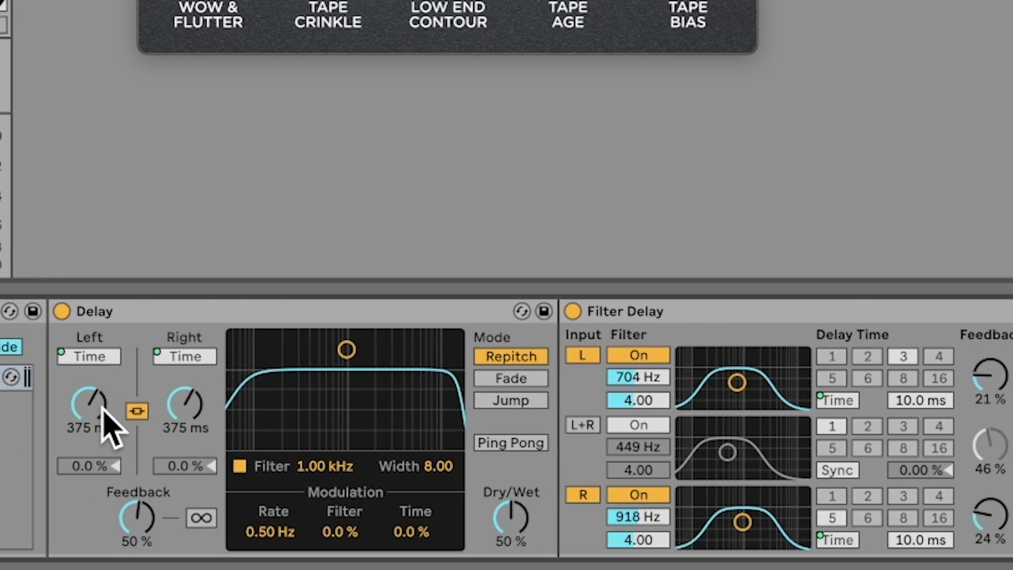
# Step: Map the Delay's left time to Macro 2 and the Filter Delay's L and R delay times to Macros 3 and 4
pyautogui.rightClick(533, 409)
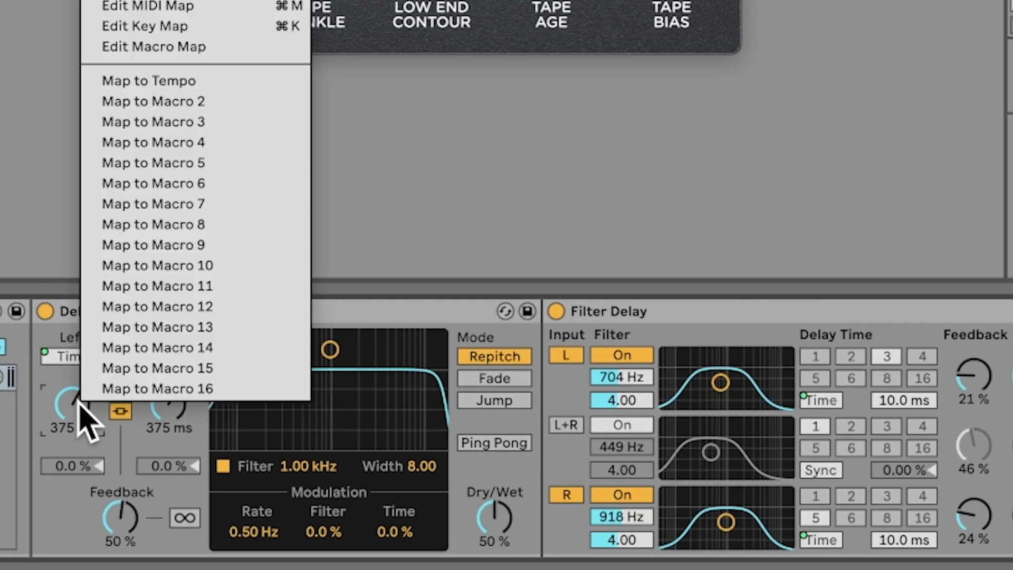
pyautogui.click(233, 102)
pyautogui.rightClick(921, 406)
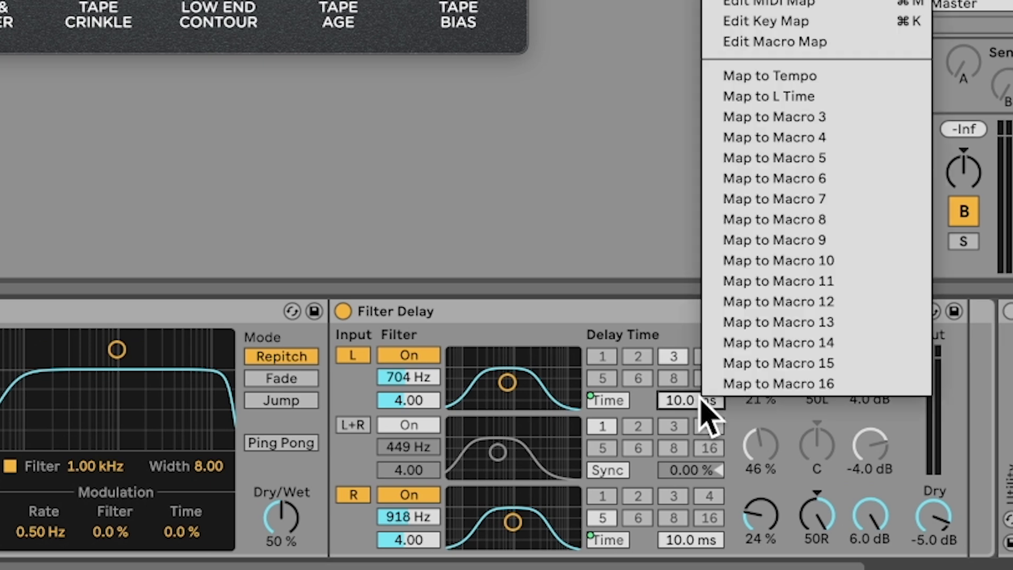
pyautogui.click(847, 117)
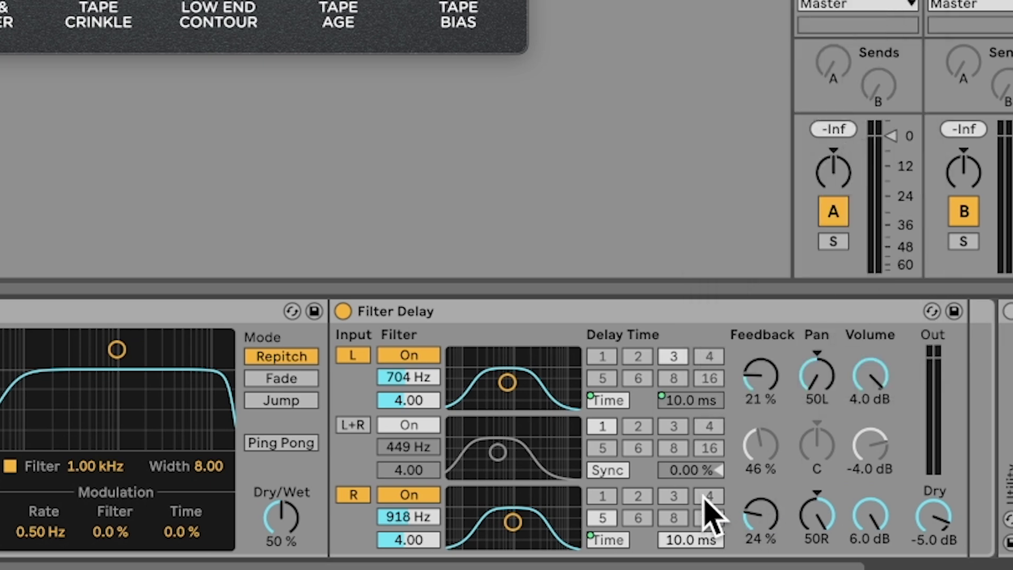
pyautogui.rightClick(709, 534)
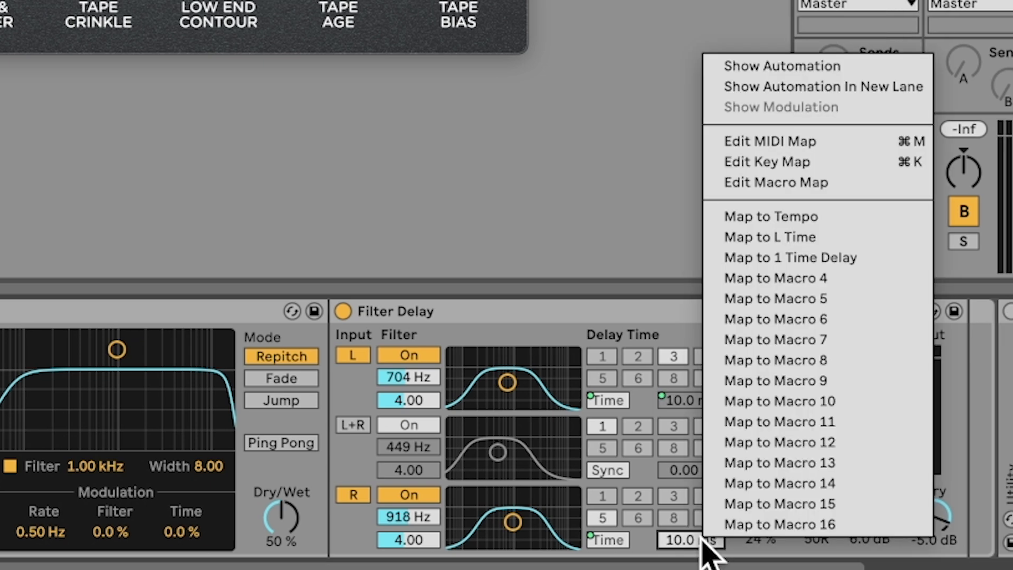
pyautogui.click(827, 282)
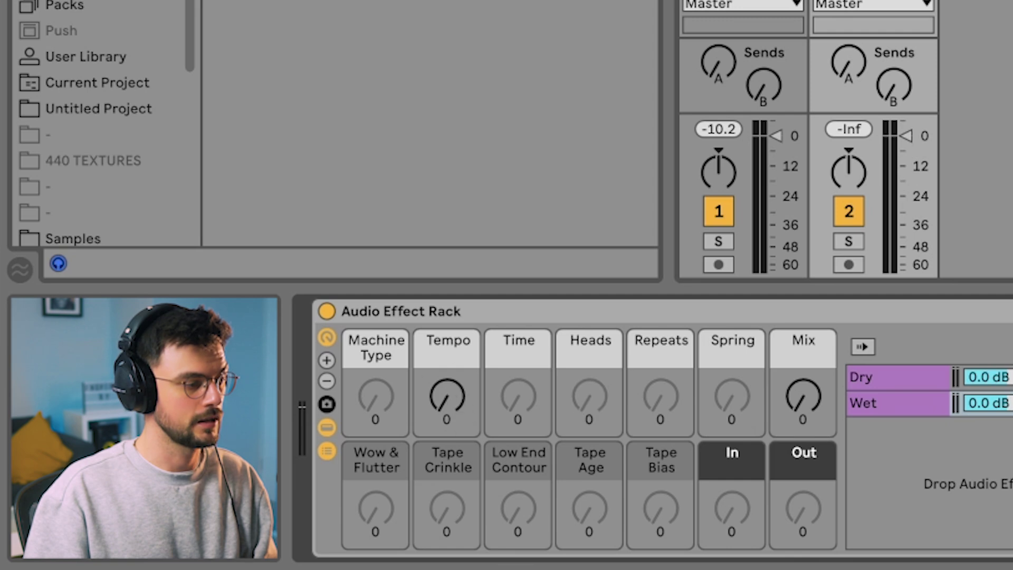
# Step: Set the outer Tempo macro to 0 and map the Delay's 16th value and the Filter Delay's L and R beat values to Macros 10, 11 and 12
pyautogui.moveTo(446, 399); pyautogui.dragTo(498, 402)
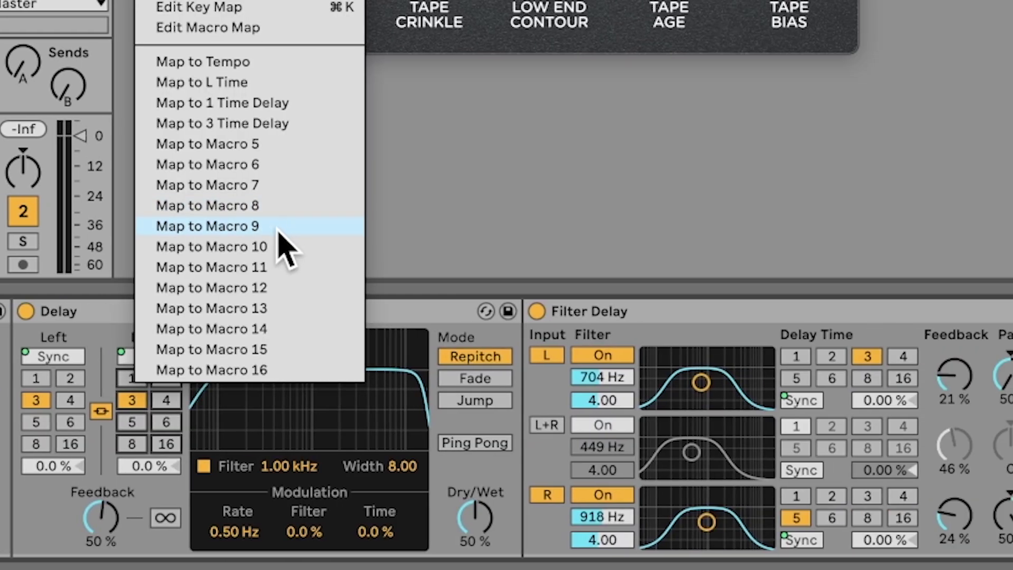
pyautogui.click(282, 246)
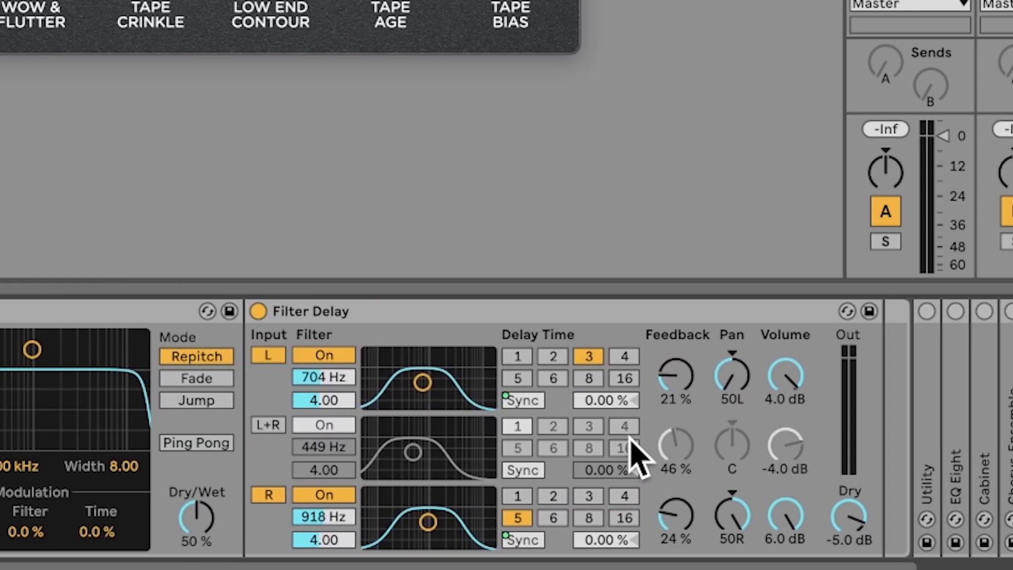
pyautogui.rightClick(904, 402)
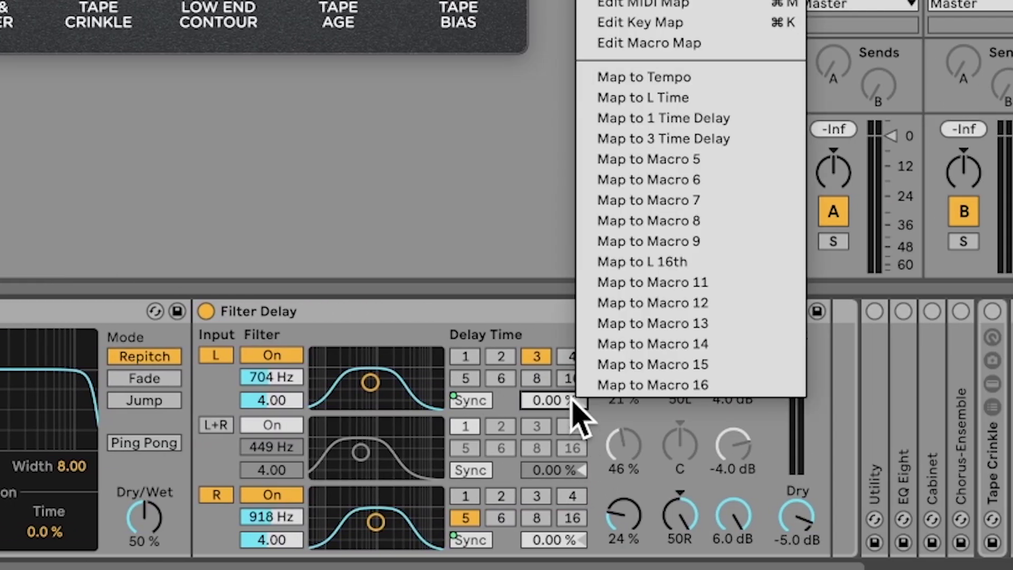
pyautogui.rightClick(528, 383)
pyautogui.click(607, 258)
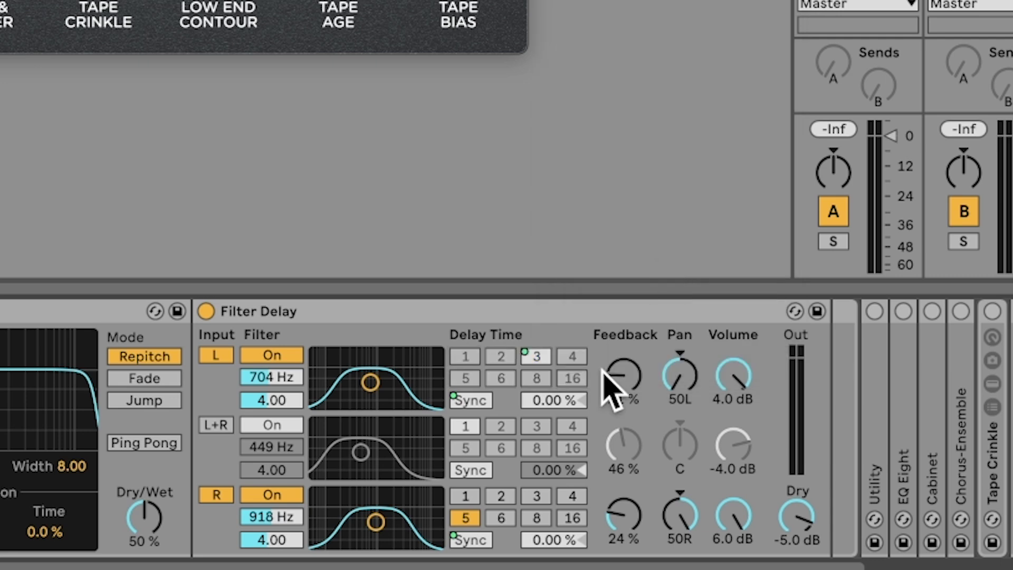
pyautogui.rightClick(548, 514)
pyautogui.click(654, 407)
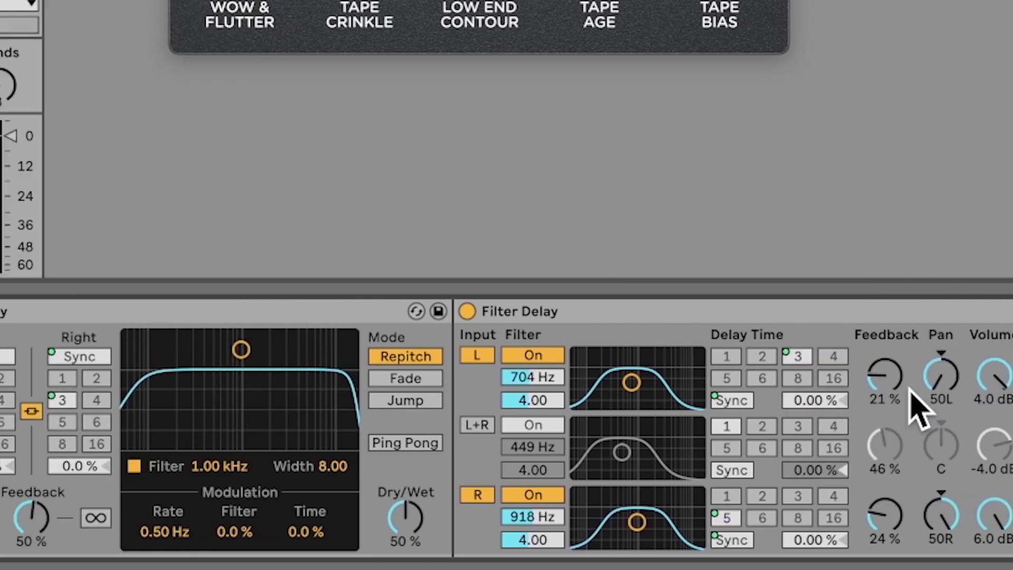
# Step: Open the Delay Group's macro mappings and set the L Delay Time range to 60–300 ms
pyautogui.click(482, 311)
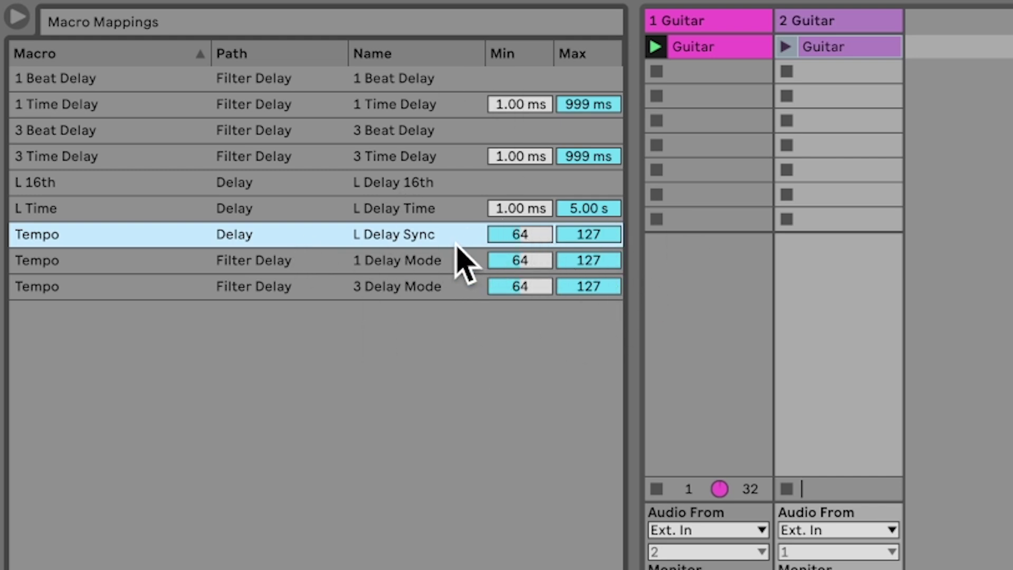
pyautogui.press('Up')
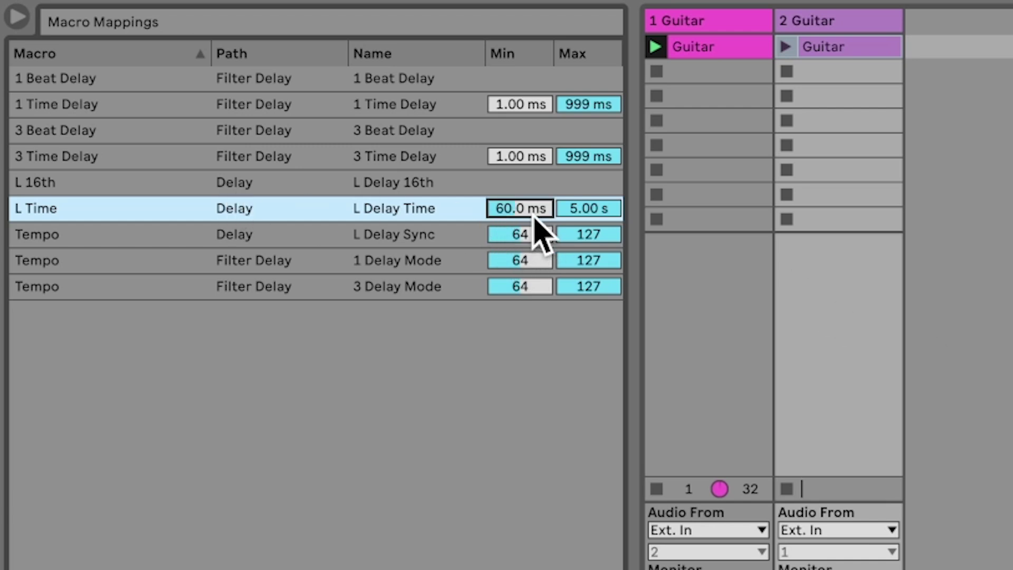
pyautogui.click(591, 211)
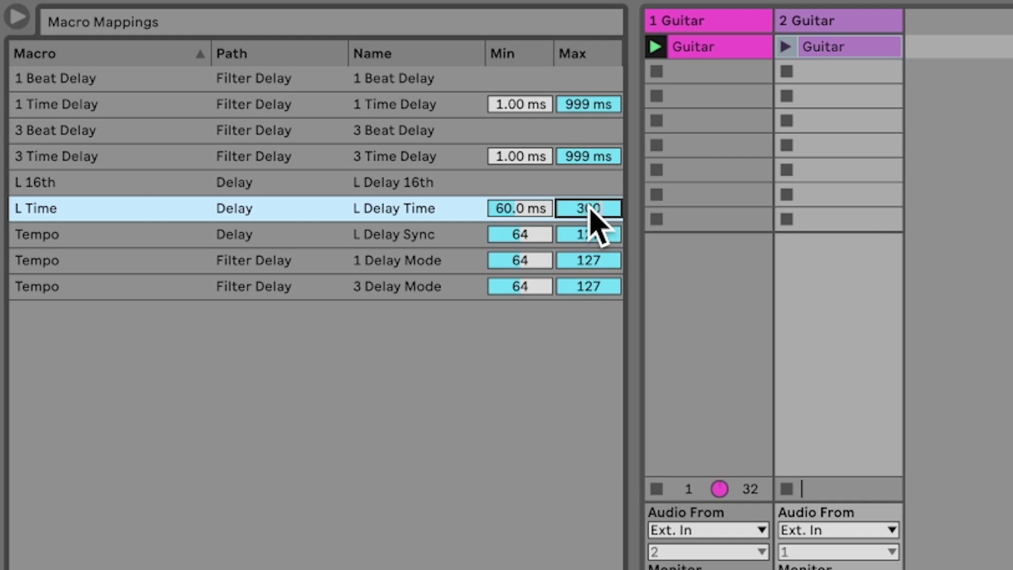
# Step: Set the 1 Time Delay mapping range to 120–600 ms and the 3 Time Delay range to 180–900 ms
pyautogui.click(528, 159)
pyautogui.click(525, 104)
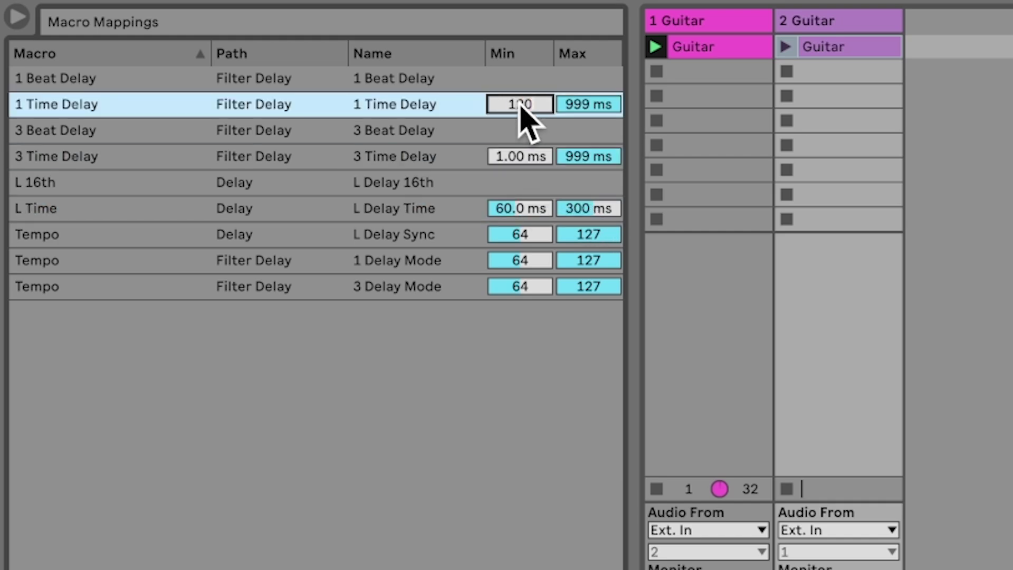
pyautogui.click(605, 106)
pyautogui.write('600')
pyautogui.click(528, 156)
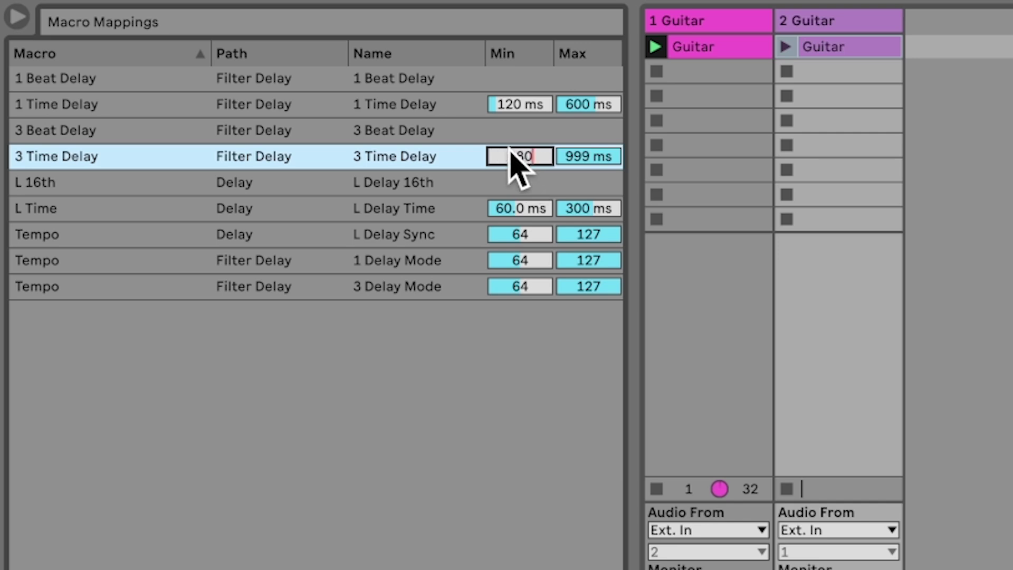
pyautogui.write('180')
pyautogui.click(582, 153)
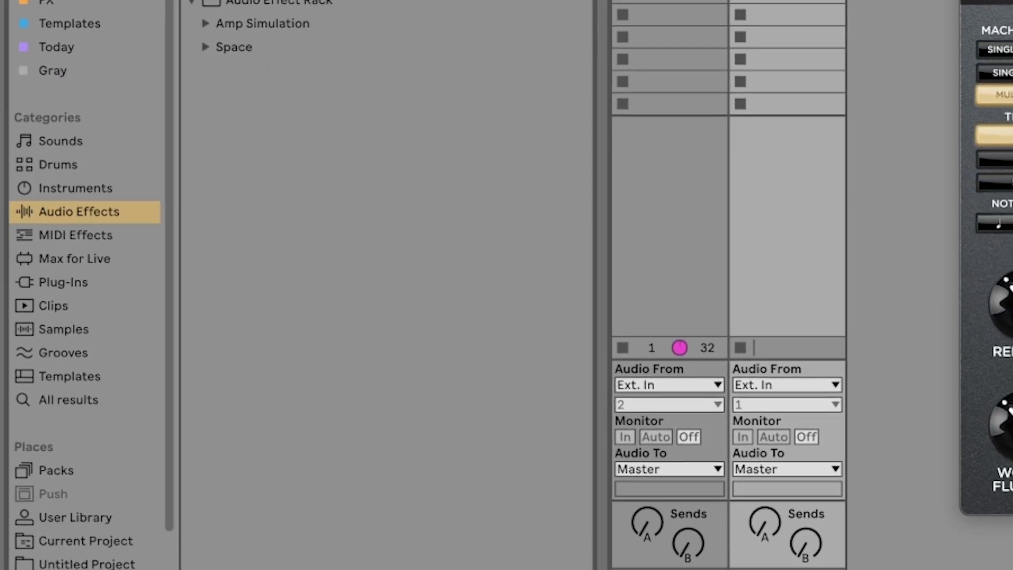
# Step: Map the Delay Group's L Time, 1 Time Delay and 3 Time Delay macros to the outer rack's Time macro
pyautogui.rightClick(593, 549)
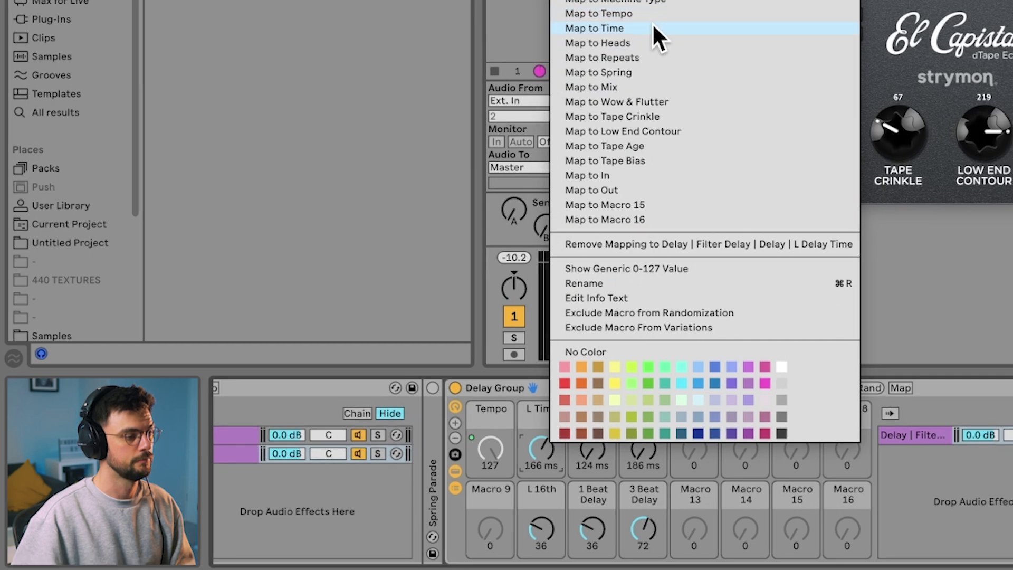
pyautogui.click(651, 124)
pyautogui.rightClick(613, 444)
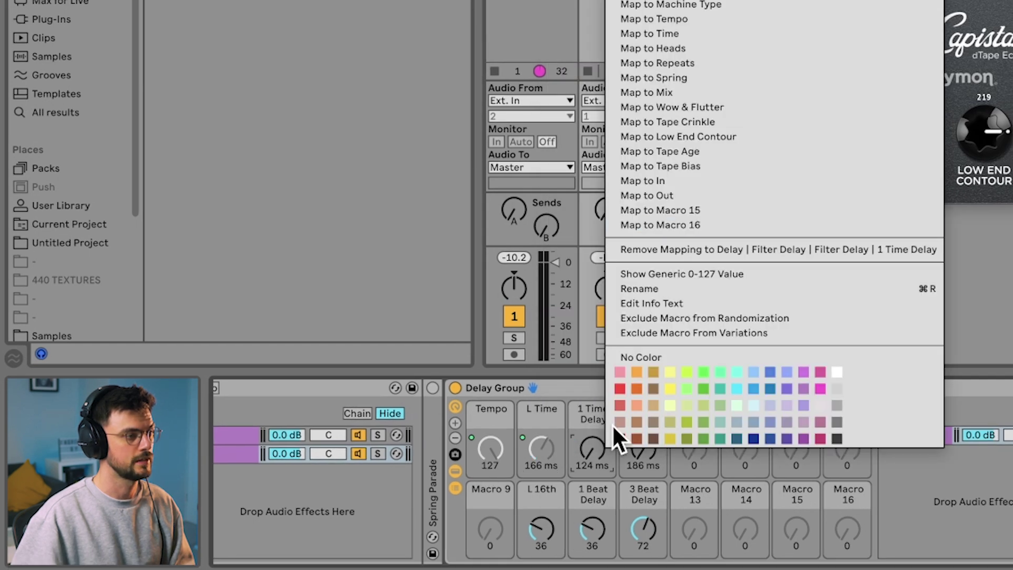
pyautogui.click(708, 32)
pyautogui.rightClick(640, 468)
pyautogui.click(740, 53)
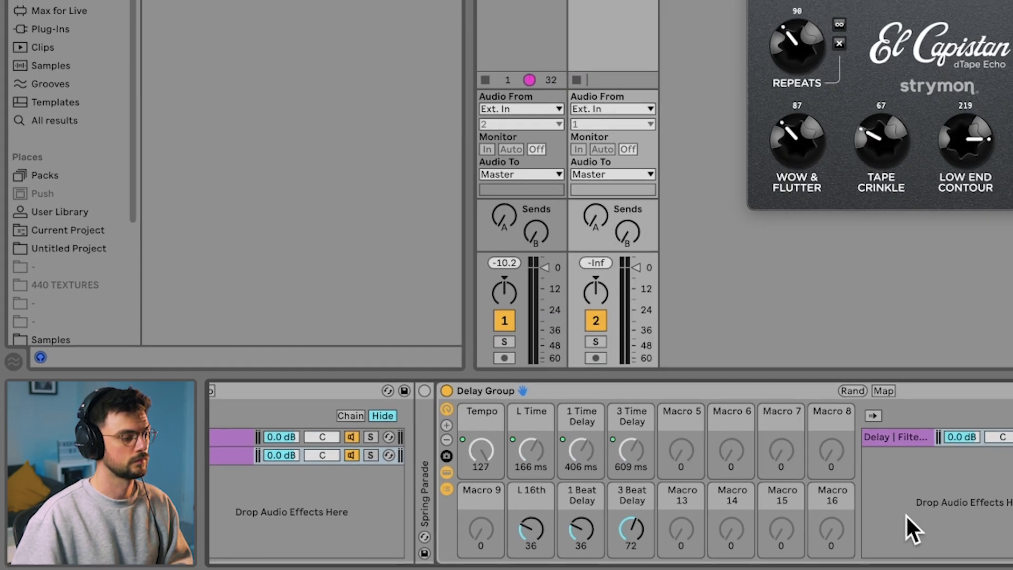
# Step: Set the outer rack's Time macro to 60 ms and Tempo to 127, checking how the delay devices respond
pyautogui.hscroll(-5, 528, 475)
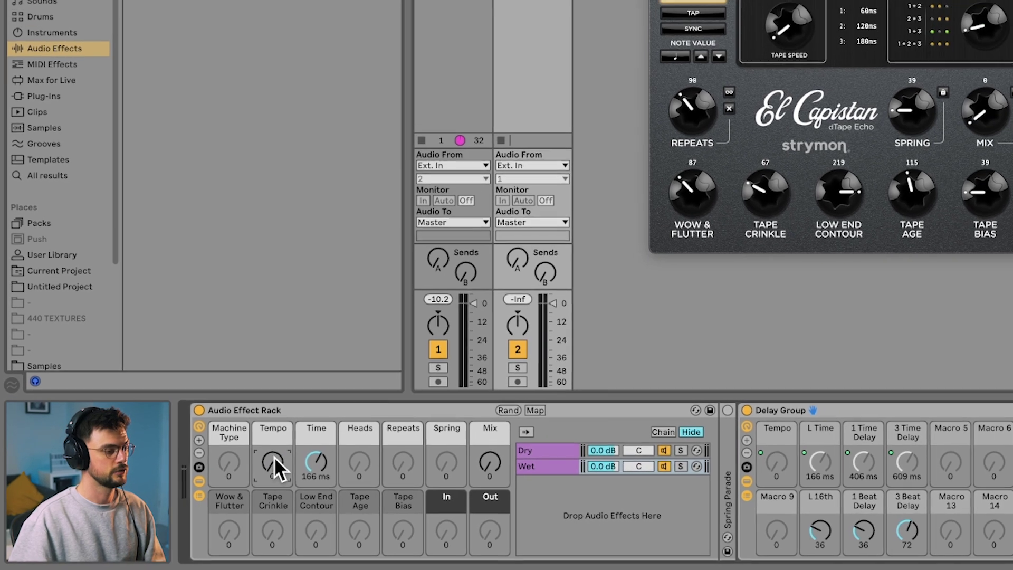
pyautogui.moveTo(289, 457); pyautogui.dragTo(298, 489)
pyautogui.click(335, 457)
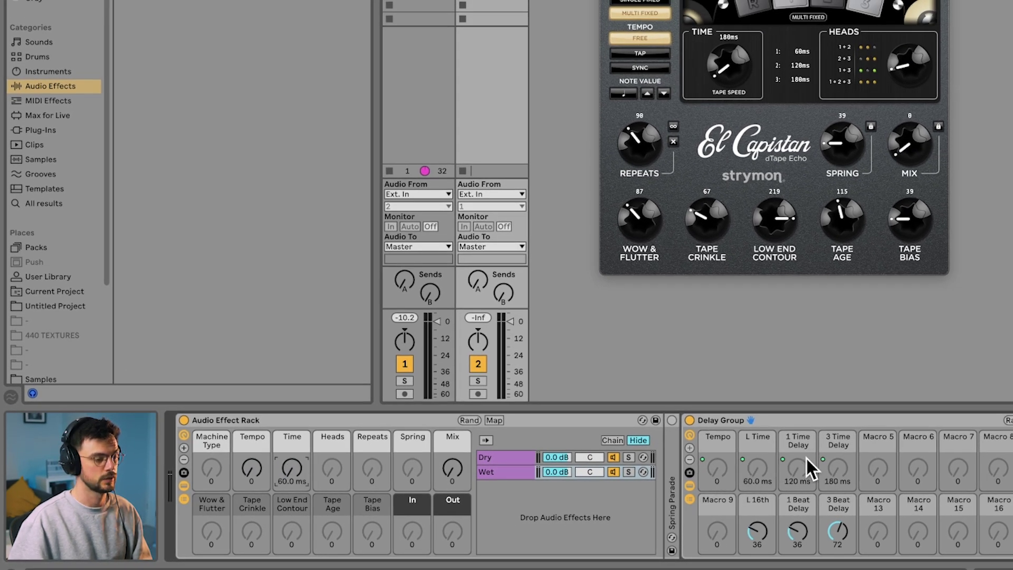
pyautogui.hscroll(5, 980, 417)
pyautogui.hscroll(-5, 689, 518)
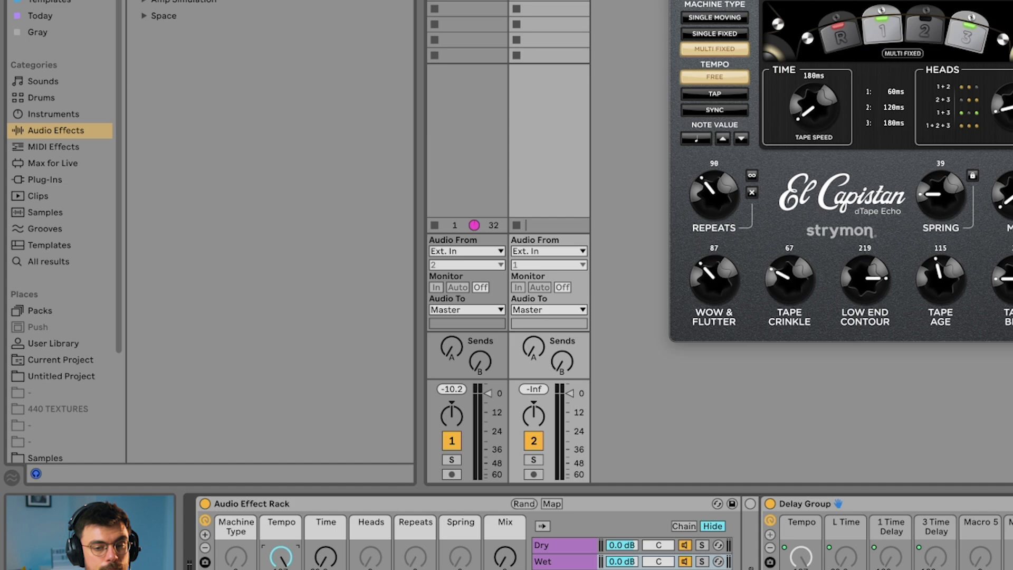
# Step: Review the Delay Group's beat mappings and map its L 16th, 1 Beat Delay and 3 Beat Delay macros to the outer rack's Time macro
pyautogui.click(494, 420)
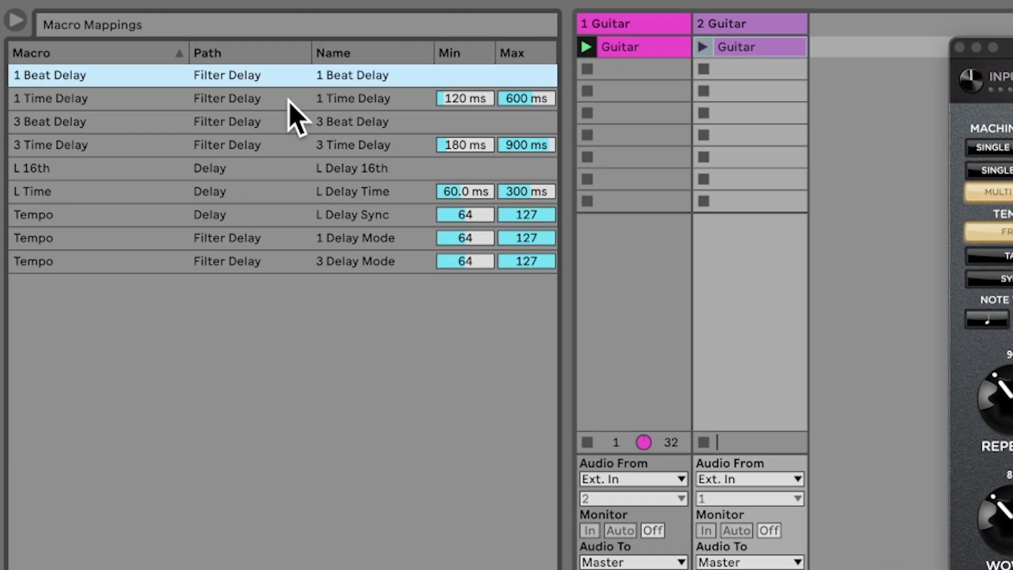
pyautogui.click(279, 122)
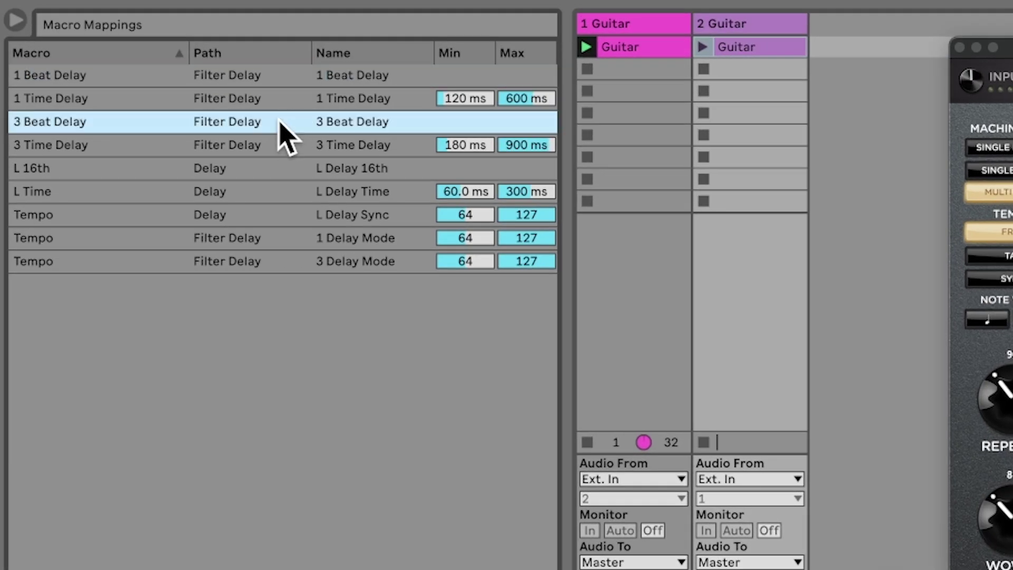
pyautogui.click(280, 167)
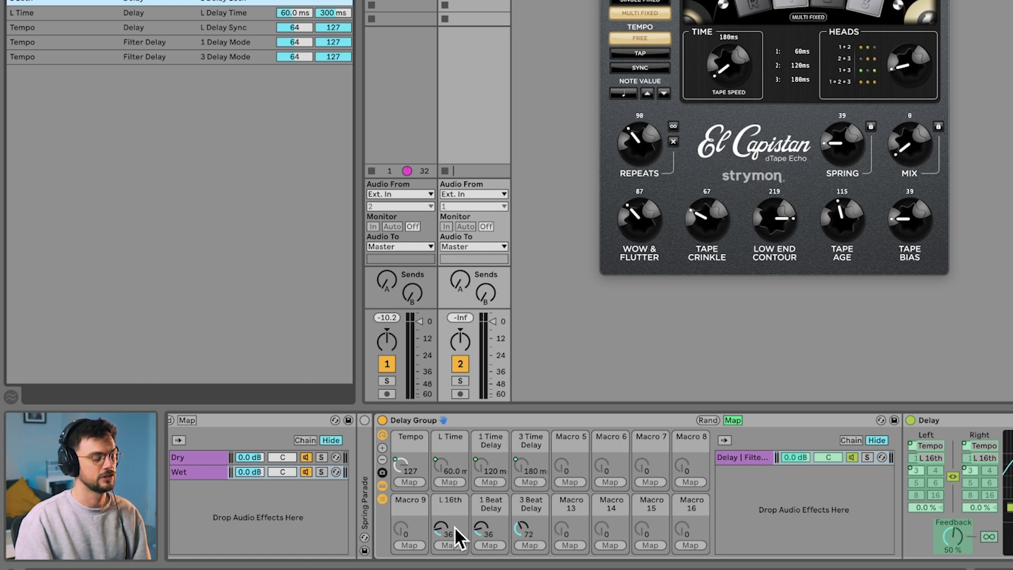
pyautogui.hscroll(-5, 454, 526)
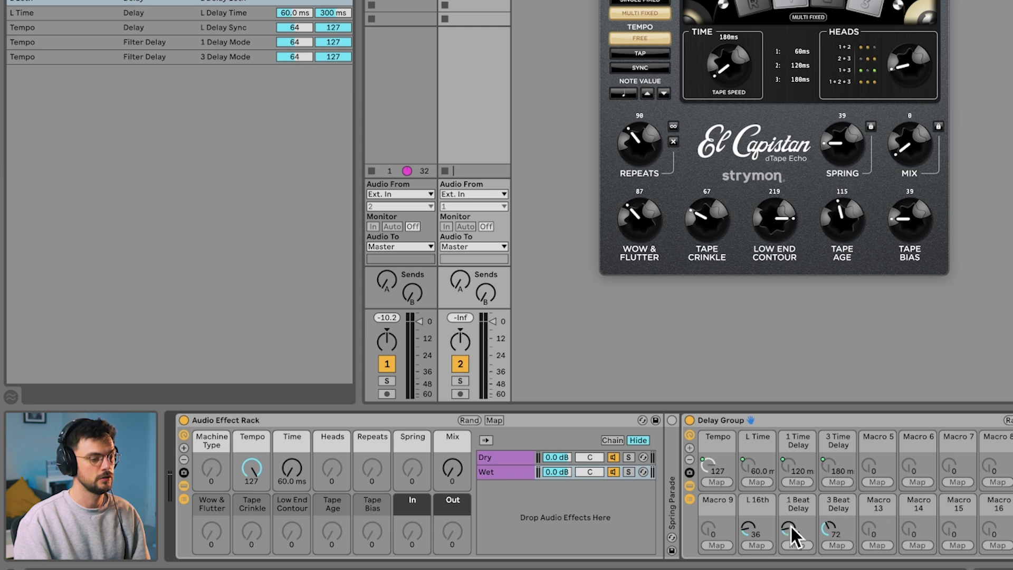
pyautogui.rightClick(751, 524)
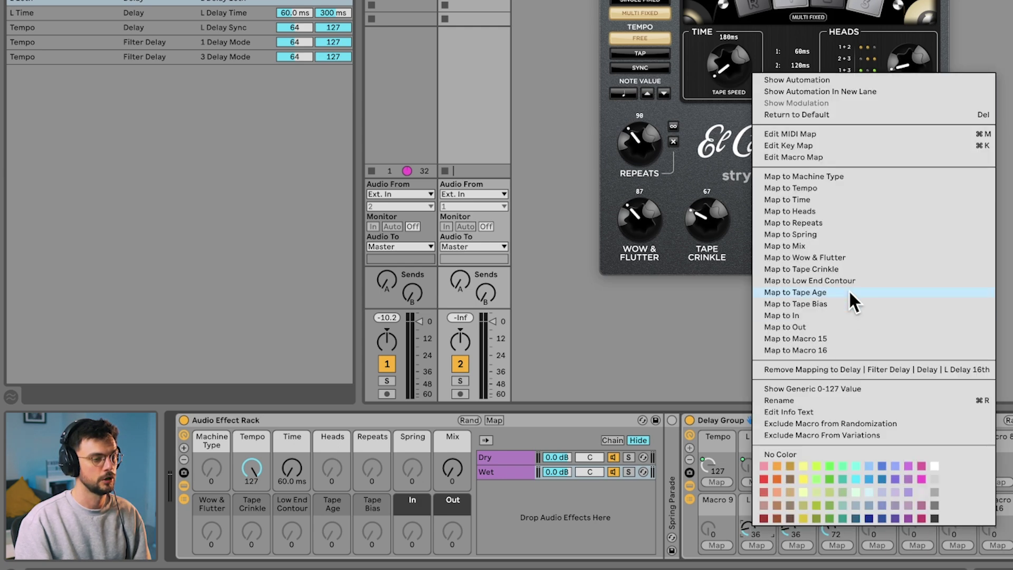
pyautogui.click(822, 213)
pyautogui.rightClick(804, 547)
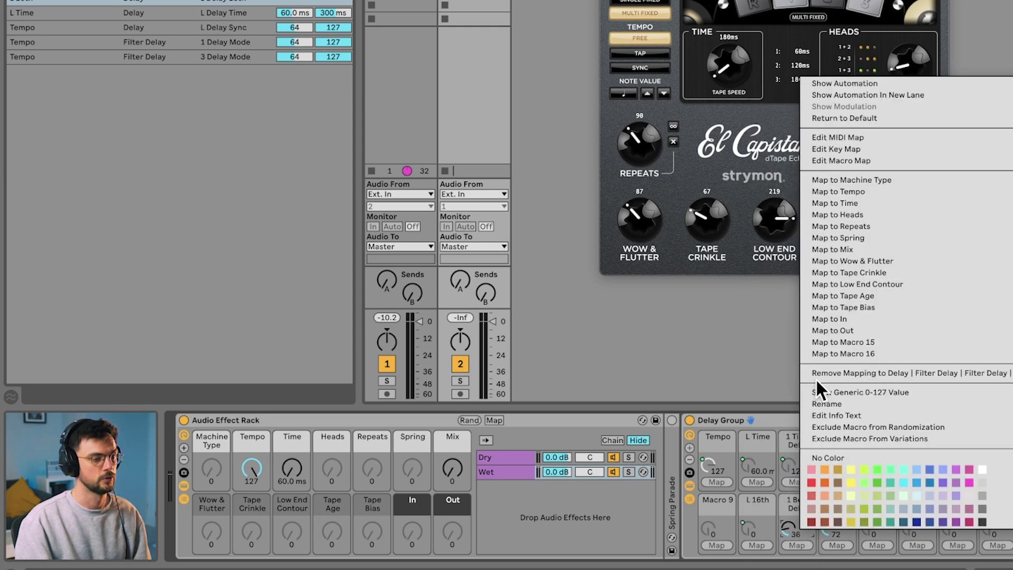
pyautogui.click(857, 207)
pyautogui.rightClick(828, 525)
pyautogui.click(897, 212)
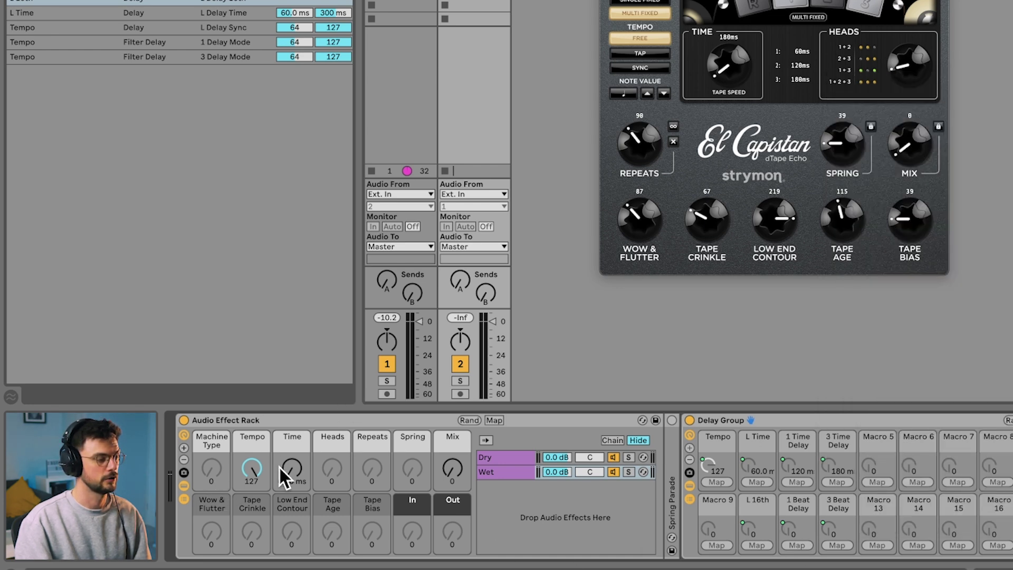
# Step: Set the outer rack's Time mapping ranges to 0–42 for L 16th and 42–110 for 1 Beat Delay
pyautogui.click(494, 420)
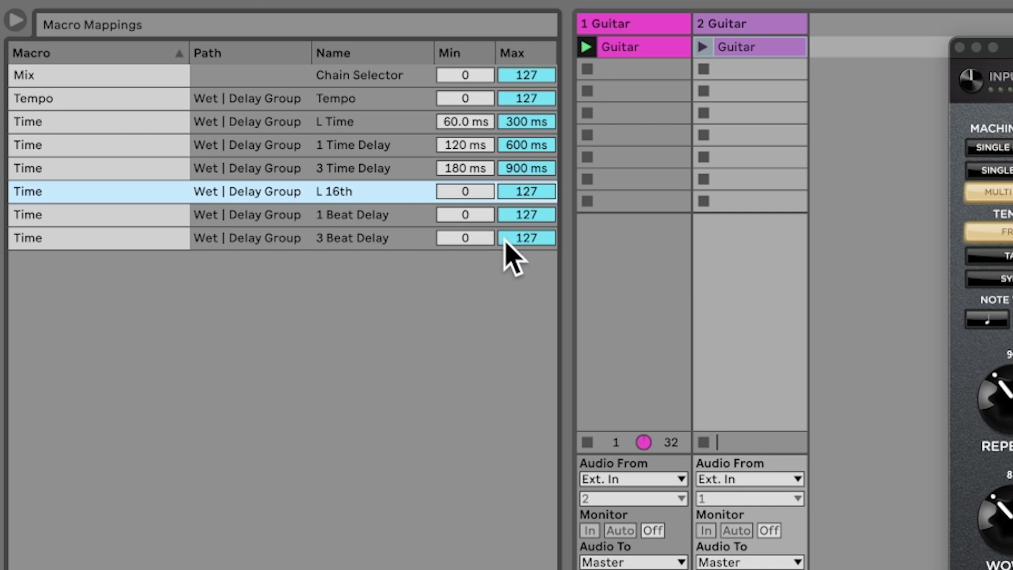
pyautogui.click(486, 191)
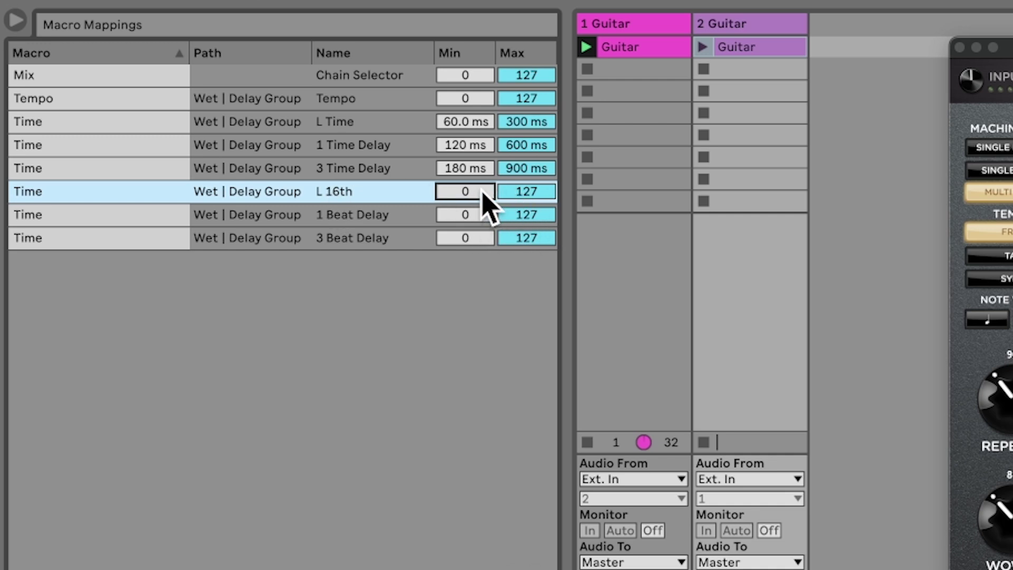
pyautogui.click(522, 186)
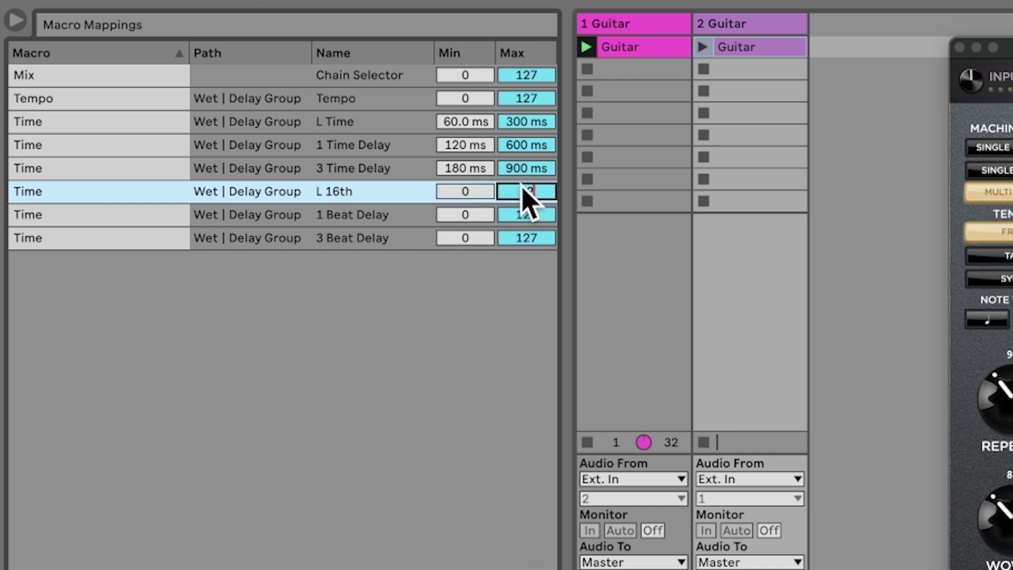
pyautogui.write('42')
pyautogui.click(483, 216)
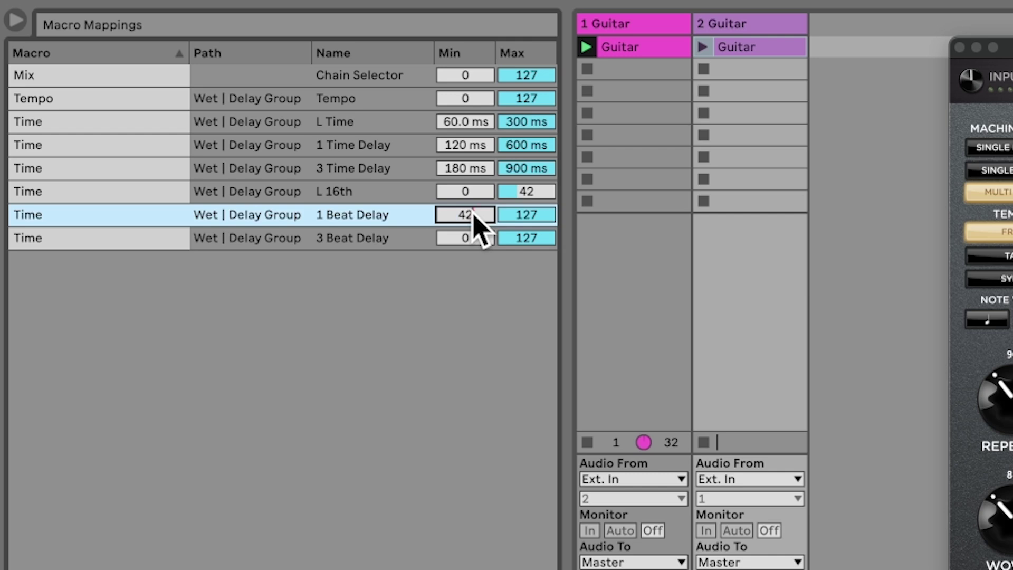
pyautogui.click(519, 217)
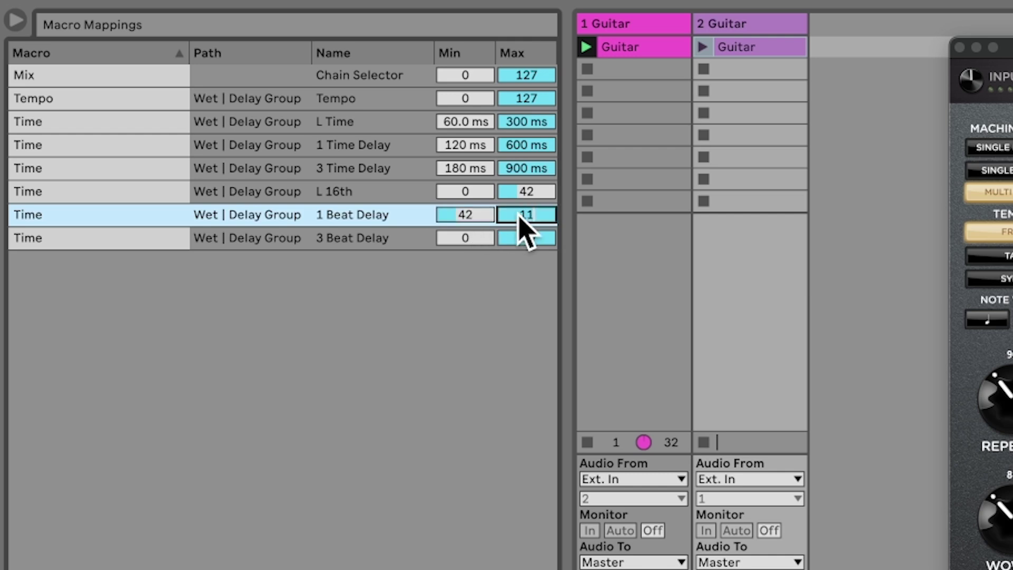
pyautogui.write('110')
# Step: Set the 3 Beat Delay mapping minimum to 84, leave macro mapping and collapse the Delay Group's macro controls
pyautogui.click(460, 237)
pyautogui.write('8')
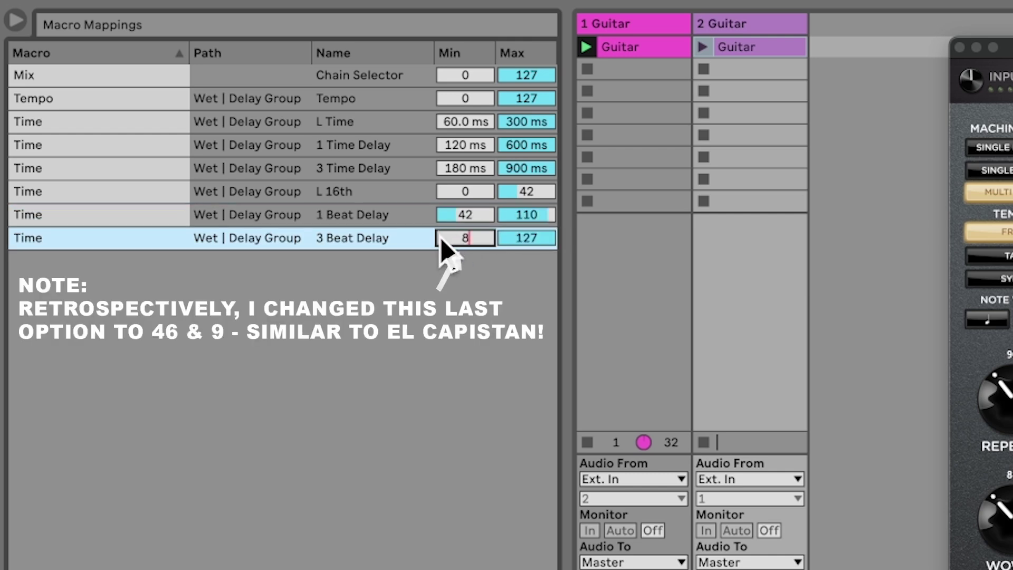
pyautogui.write('4')
pyautogui.click(546, 240)
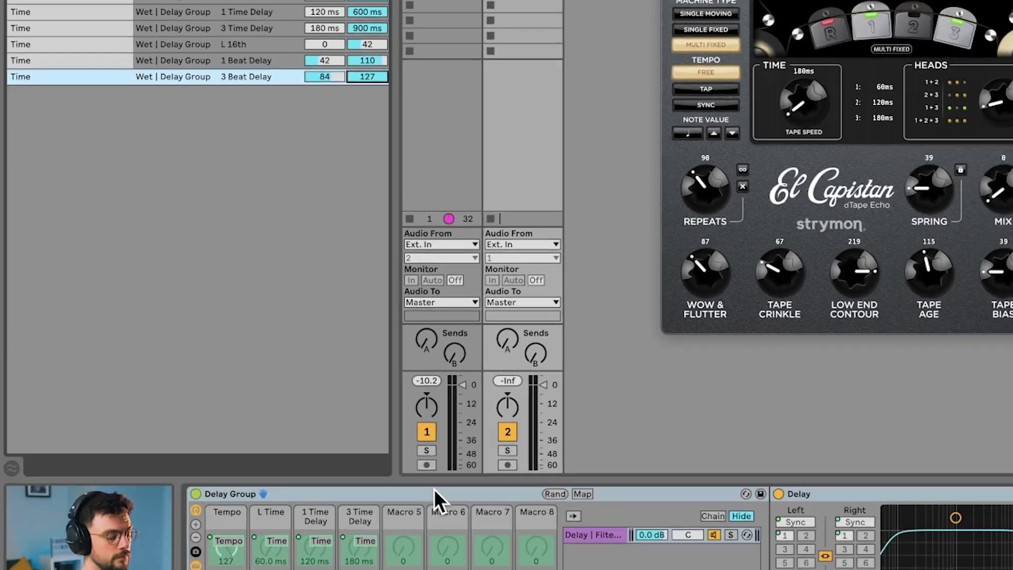
pyautogui.click(581, 491)
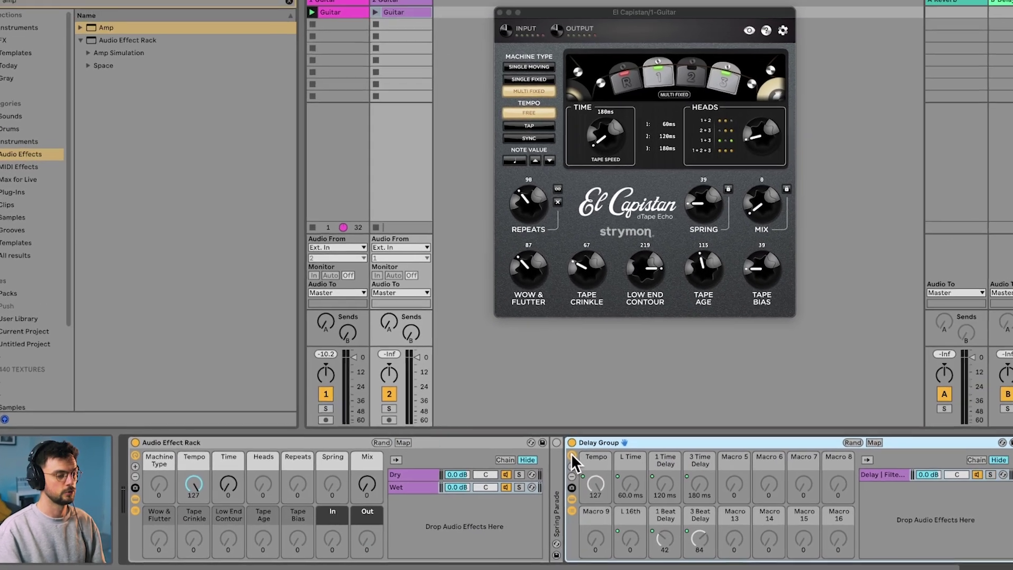
pyautogui.click(626, 447)
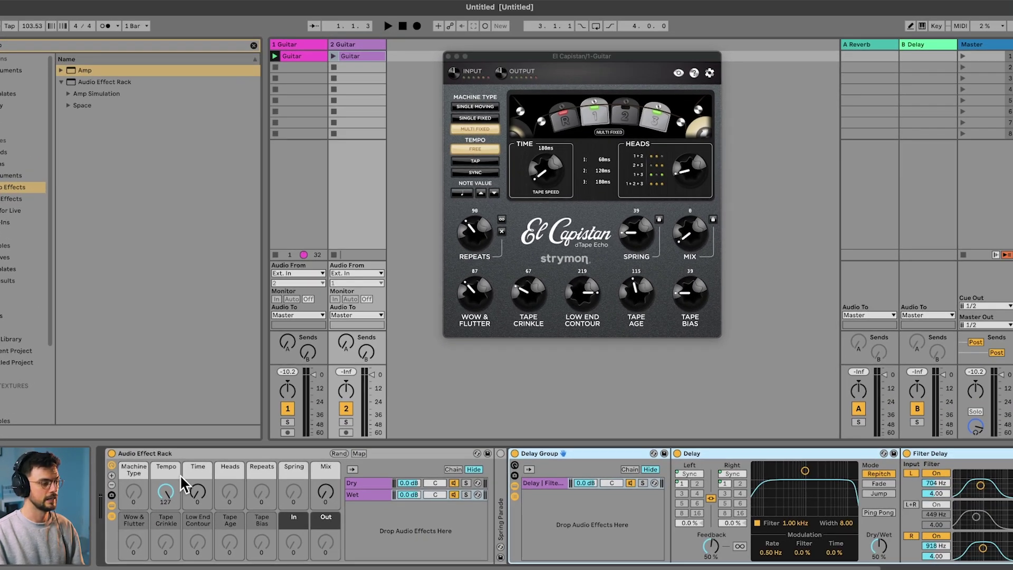
pyautogui.hscroll(3, 243, 473)
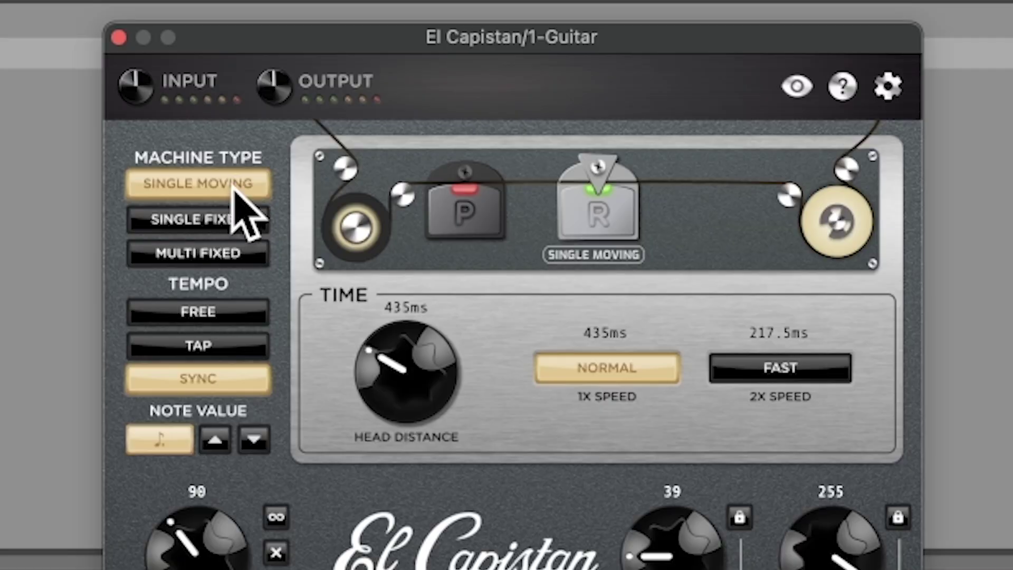
# Step: Switch the El Capistan's machine type to Single Fixed and Multi Fixed, examining which tape heads each one uses
pyautogui.click(228, 219)
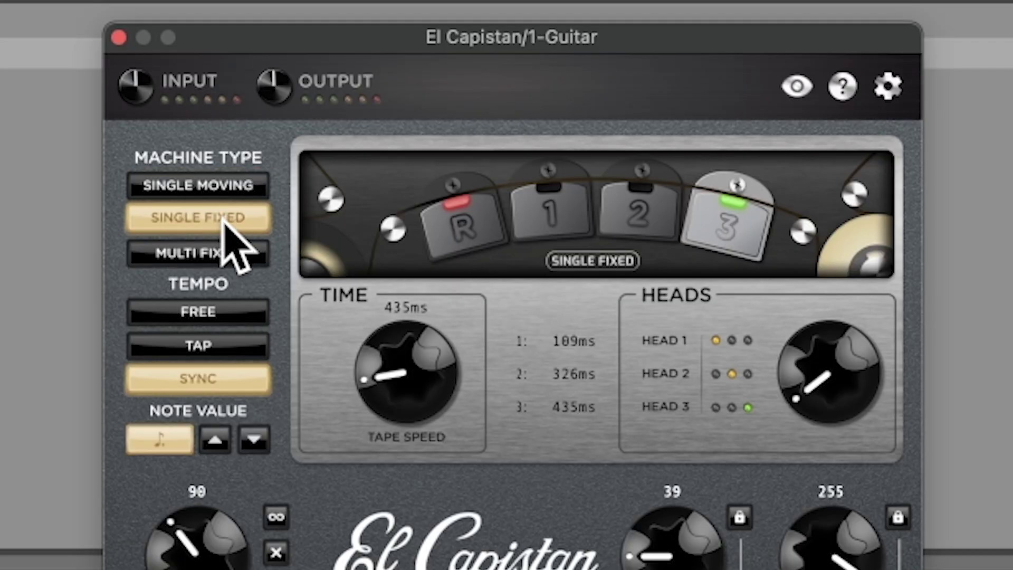
pyautogui.click(227, 252)
pyautogui.click(636, 214)
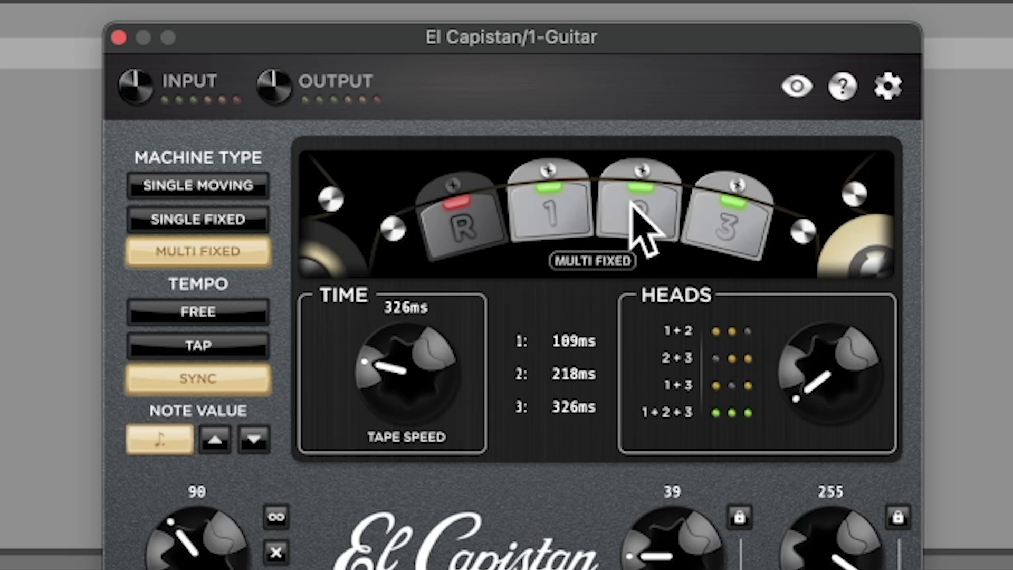
pyautogui.click(566, 200)
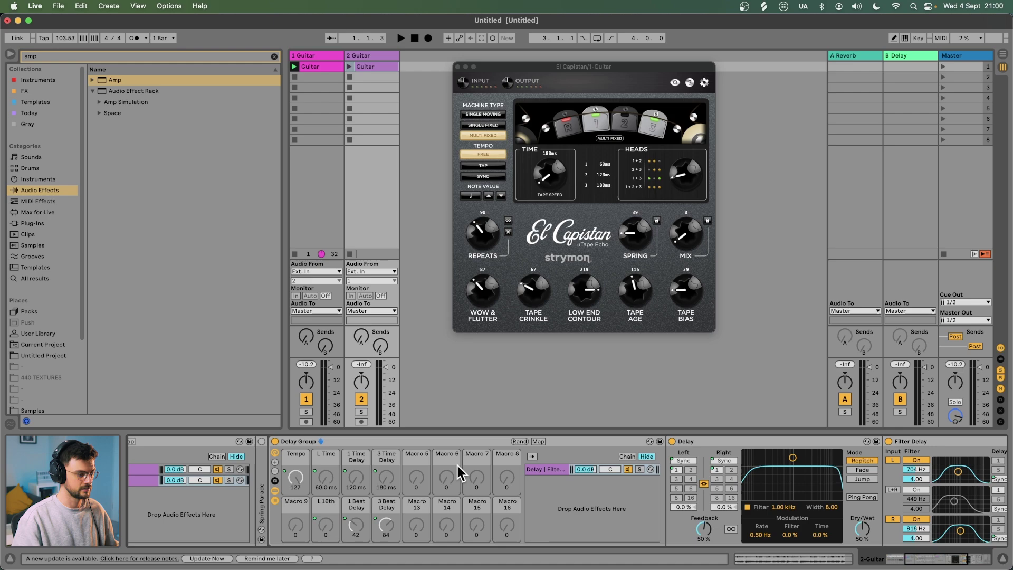
# Step: Rename the Delay Group's Macro 5 as Signal Moving and Macro 6 as Multi
pyautogui.click(417, 454)
pyautogui.press('super+r')
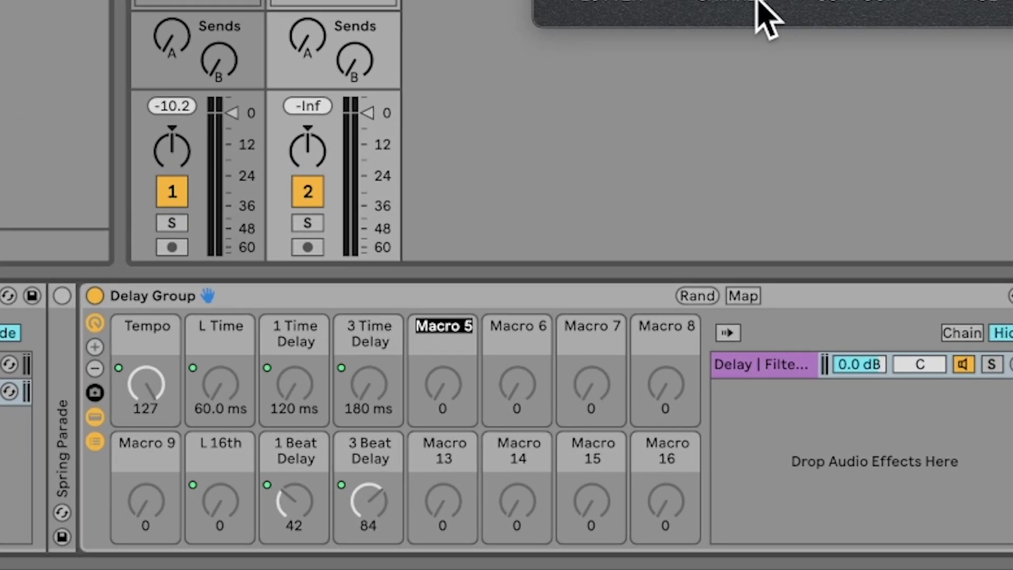
pyautogui.rightClick(509, 339)
pyautogui.press('super+r')
pyautogui.write('M')
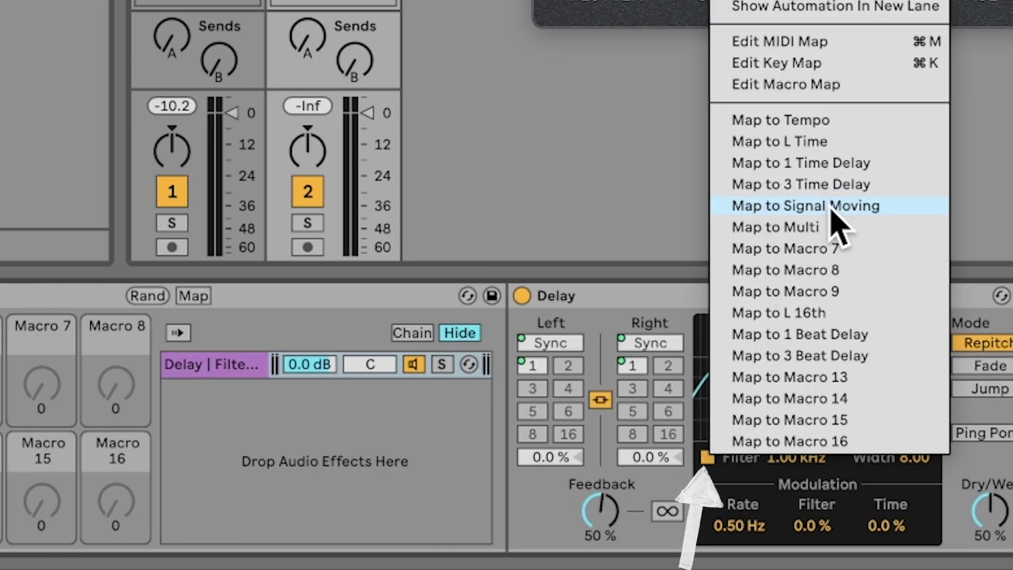
pyautogui.click(834, 207)
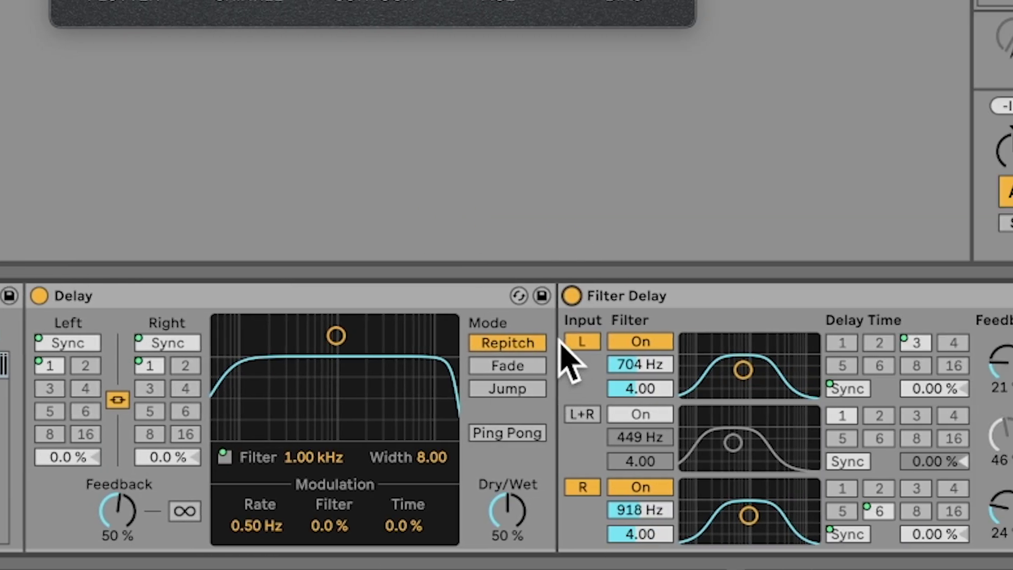
pyautogui.rightClick(571, 309)
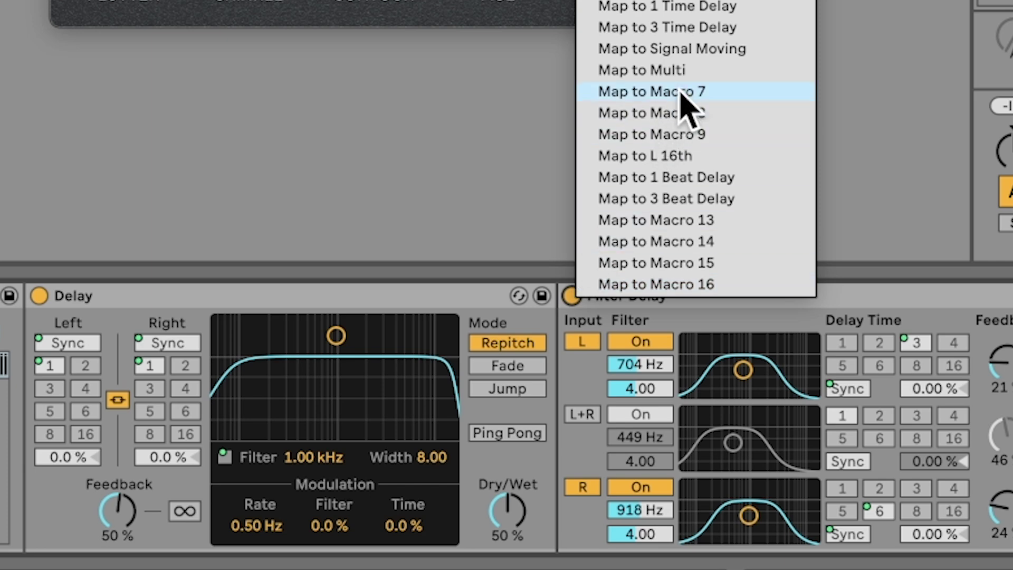
pyautogui.click(687, 72)
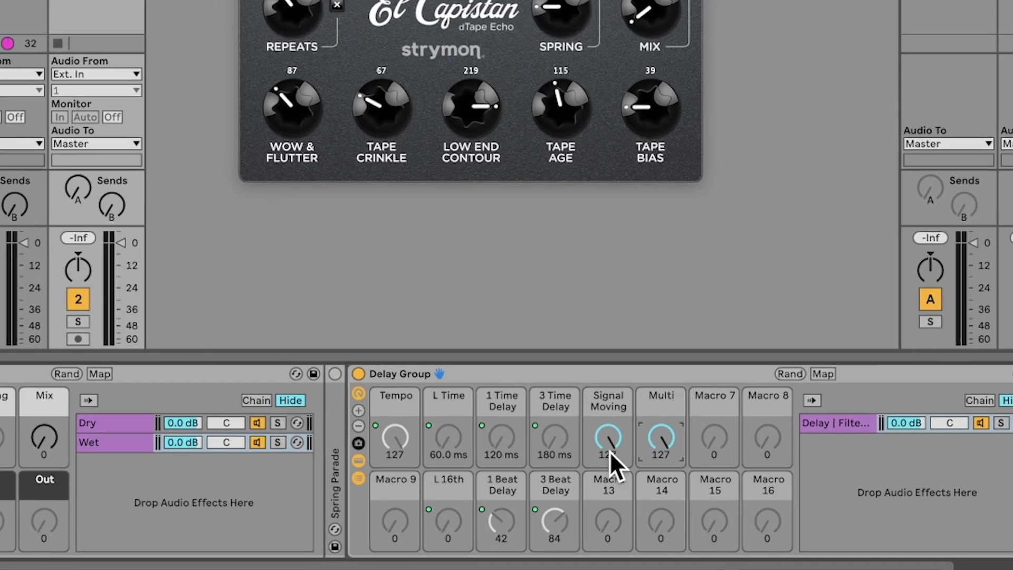
# Step: Map the Delay Group's Signal Moving and Multi macros to the outer rack's Machine Type macro
pyautogui.rightClick(610, 449)
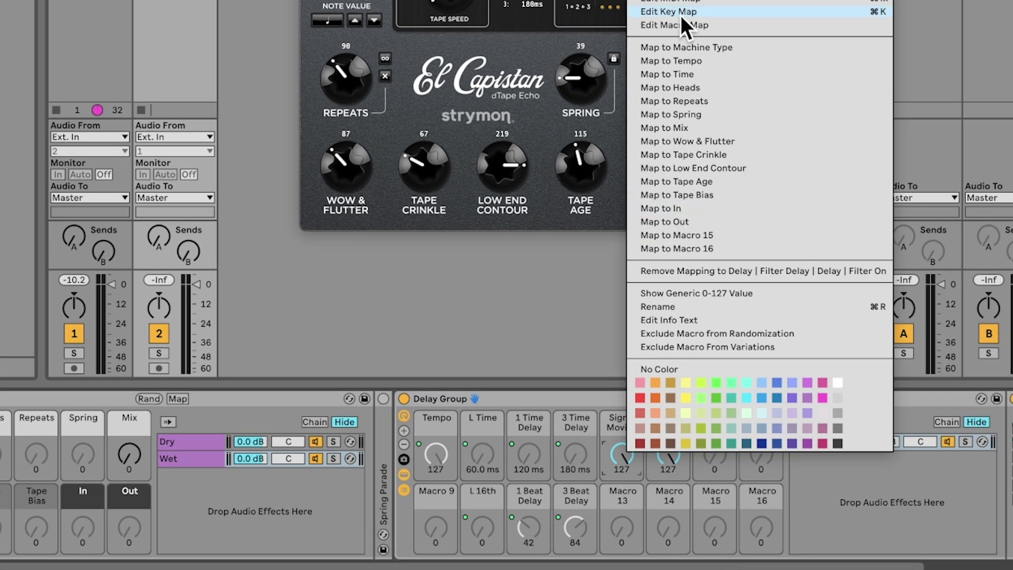
pyautogui.click(657, 394)
pyautogui.click(666, 468)
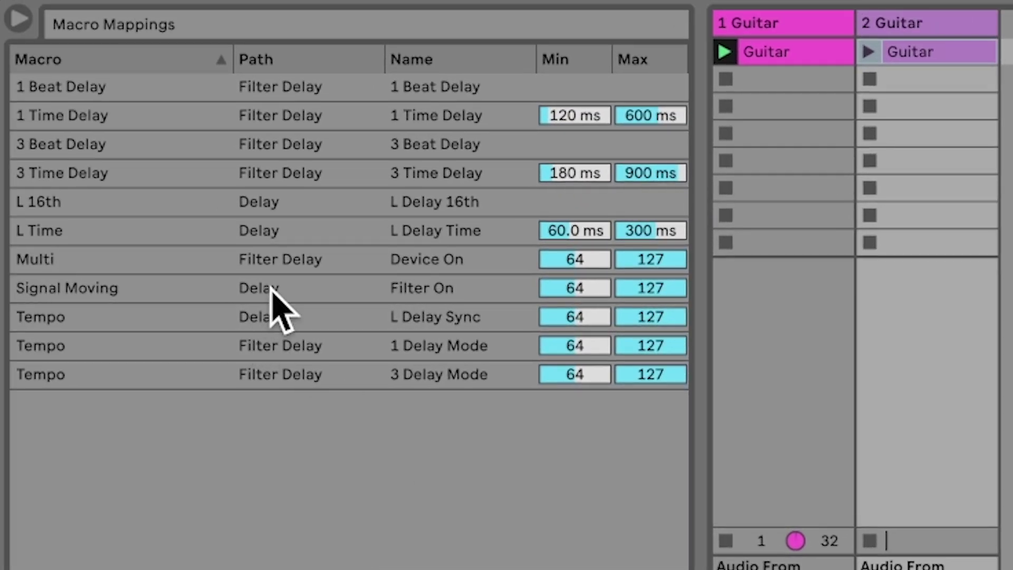
# Step: Set the Signal Moving mapping range for Filter On to 30–60 and the Multi mapping minimum for Device On to 60
pyautogui.click(271, 291)
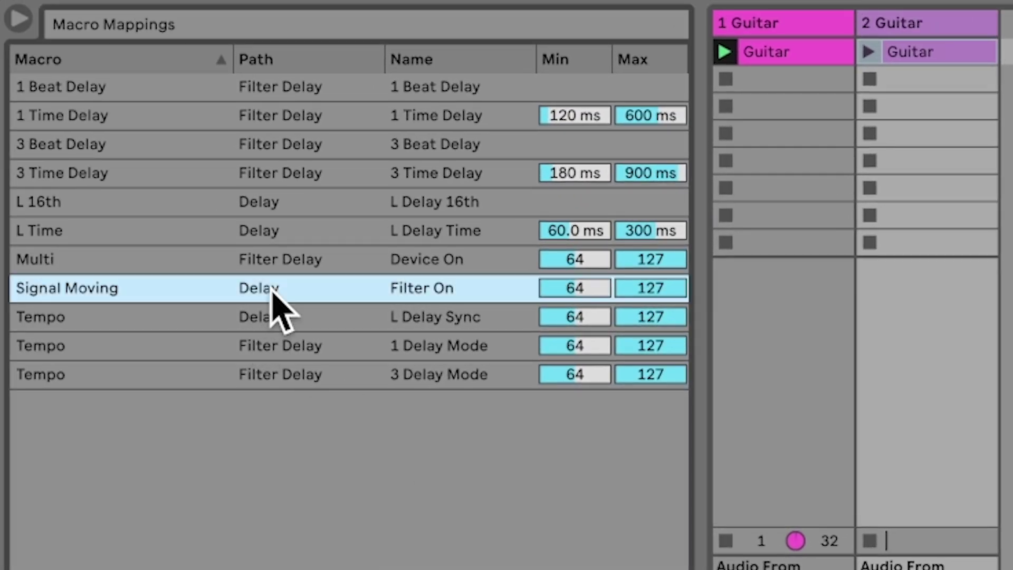
pyautogui.moveTo(588, 284); pyautogui.dragTo(578, 295)
pyautogui.write('30')
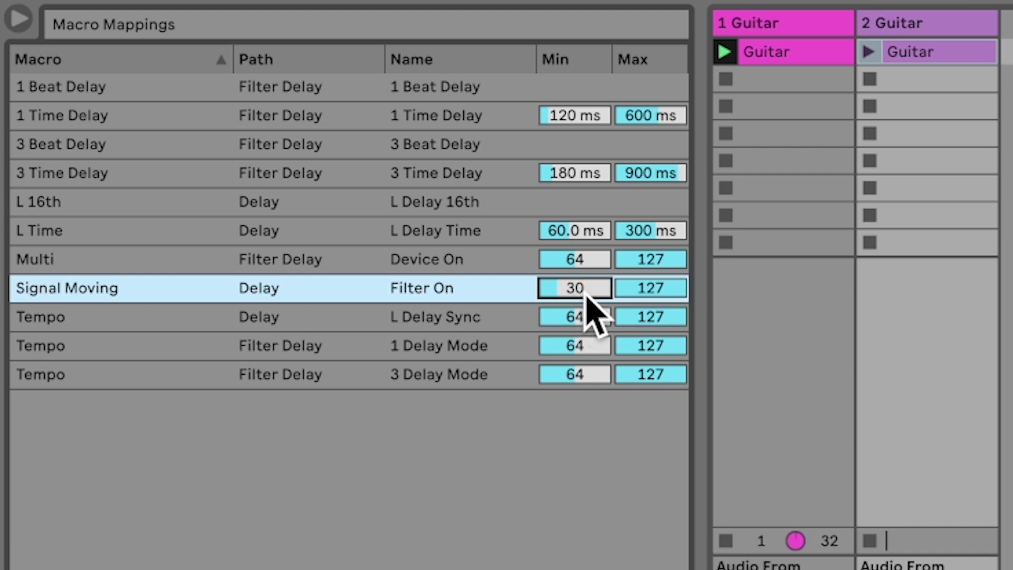
pyautogui.press('Tab')
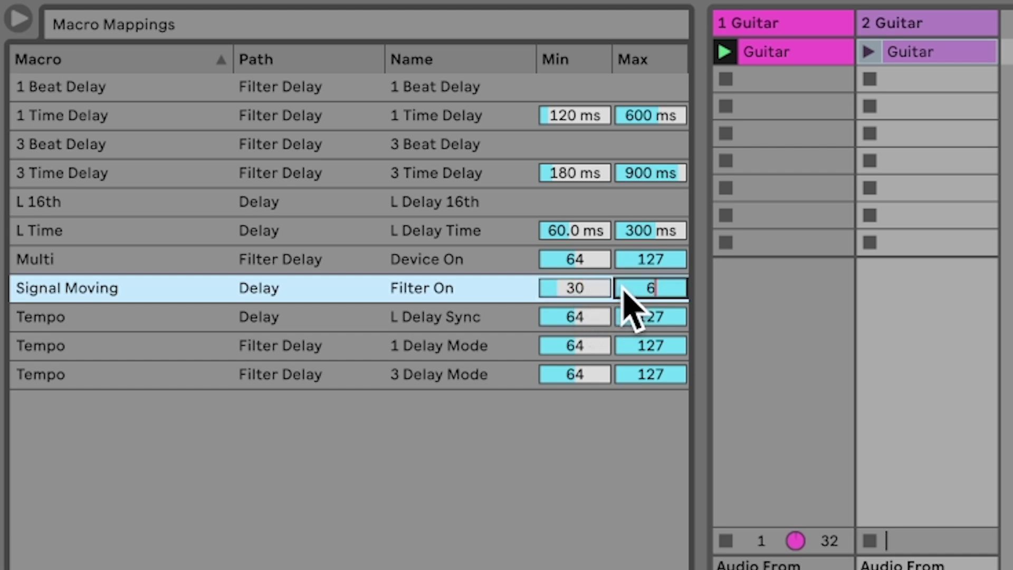
pyautogui.press('Up')
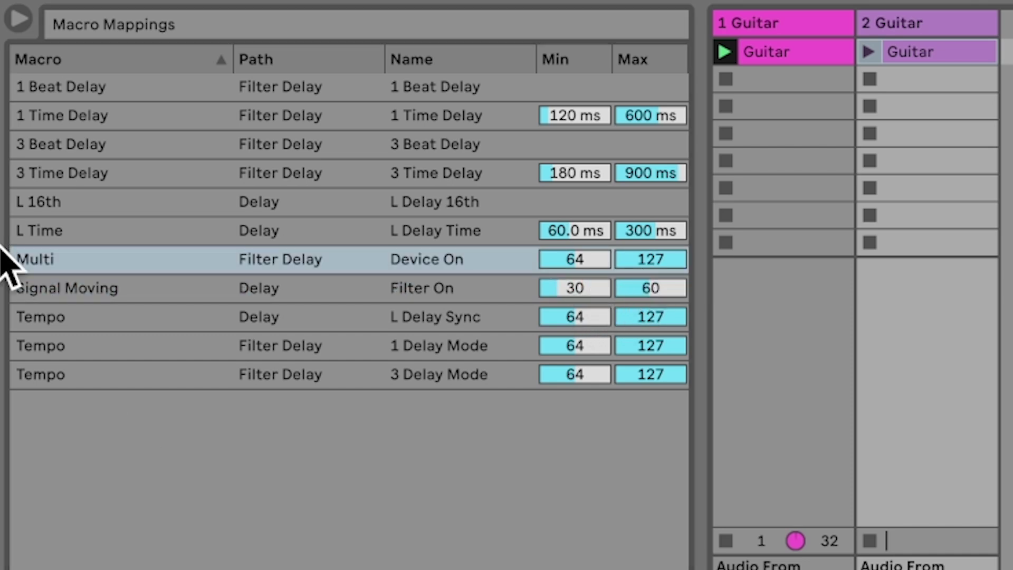
pyautogui.click(574, 257)
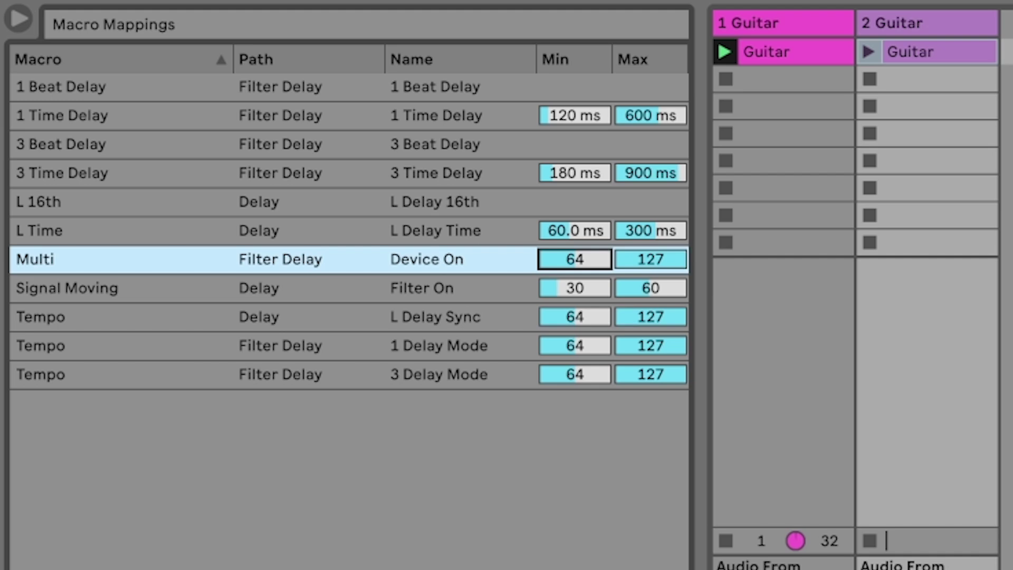
pyautogui.write('60')
pyautogui.press('Return')
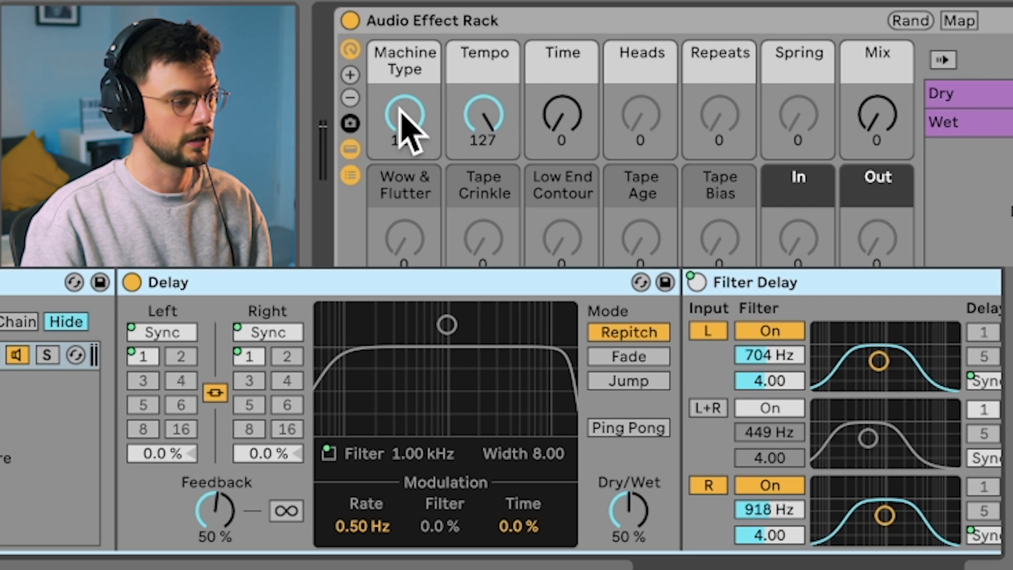
# Step: Sweep the outer rack's Machine Type macro through 69, 0, 45 and upward, checking how the Delay filter and Filter Delay switch
pyautogui.moveTo(413, 117)
pyautogui.mouseDown()
pyautogui.moveTo(443, 125)
pyautogui.moveTo(405, 108)
pyautogui.mouseUp()
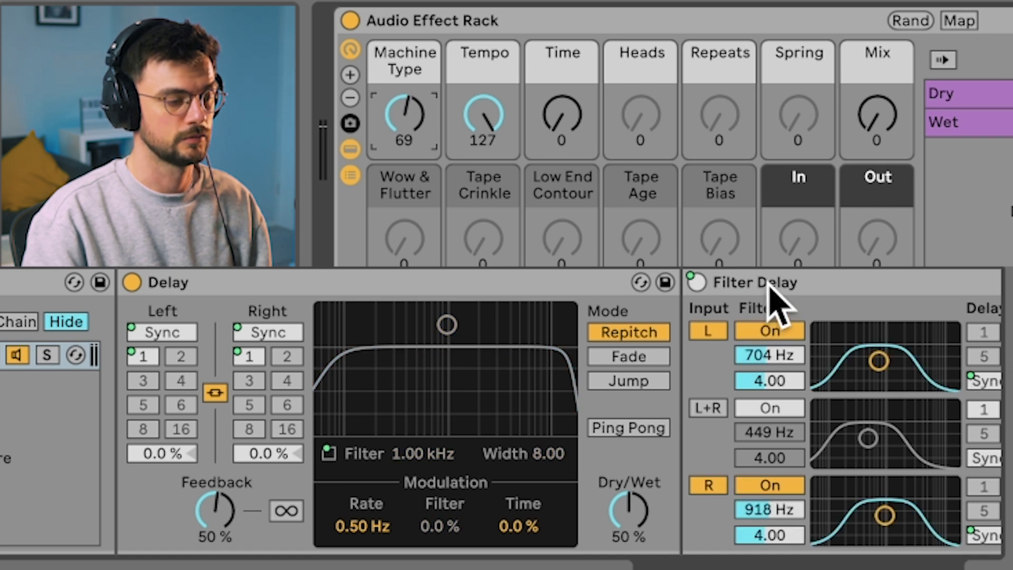
pyautogui.moveTo(391, 101); pyautogui.dragTo(390, 138)
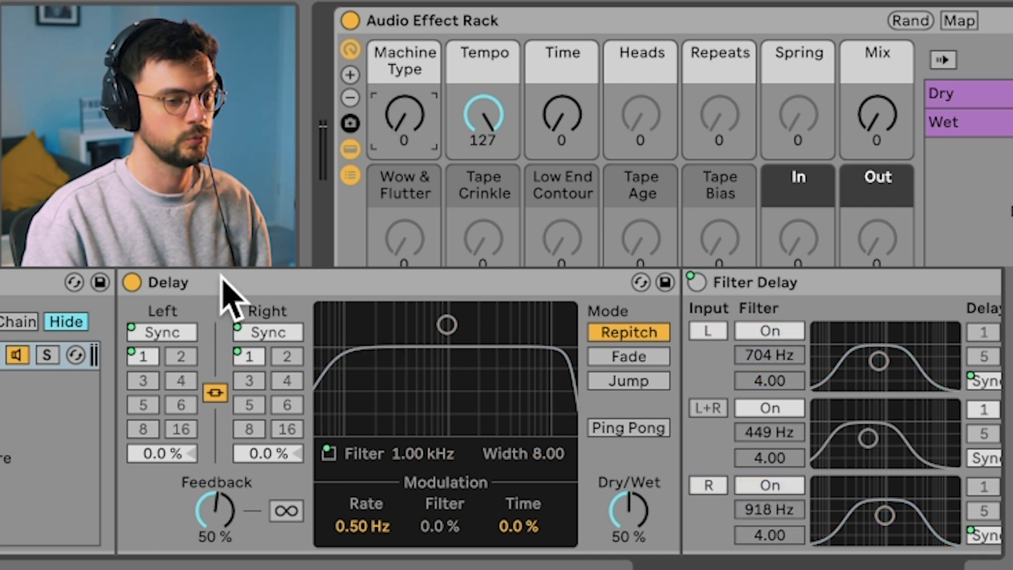
pyautogui.moveTo(437, 129); pyautogui.dragTo(437, 106)
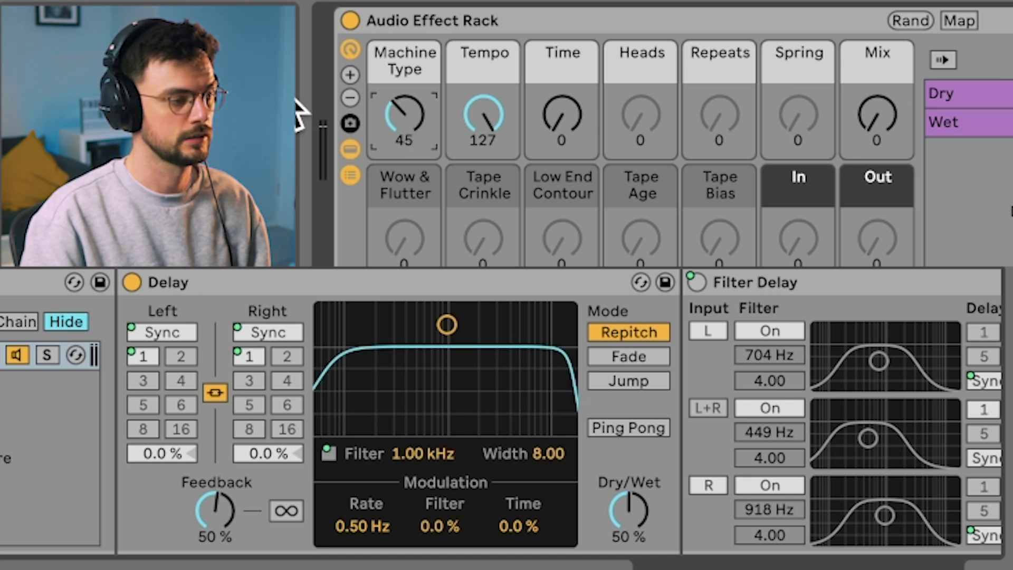
pyautogui.moveTo(405, 114); pyautogui.dragTo(405, 70)
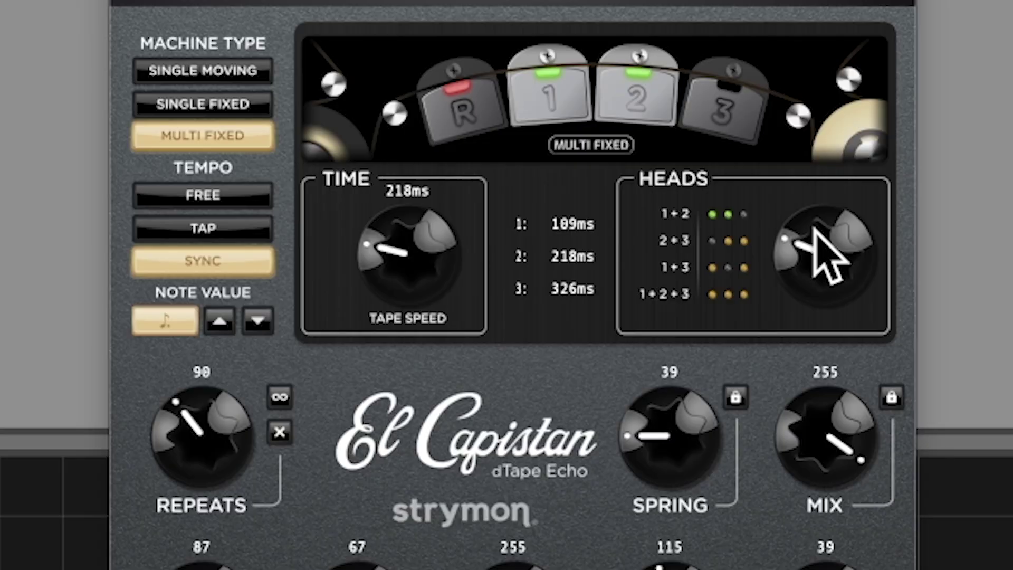
# Step: Set the El Capistan's Heads selector to 1+2+3 and examine the active tape heads
pyautogui.moveTo(815, 233); pyautogui.dragTo(816, 338)
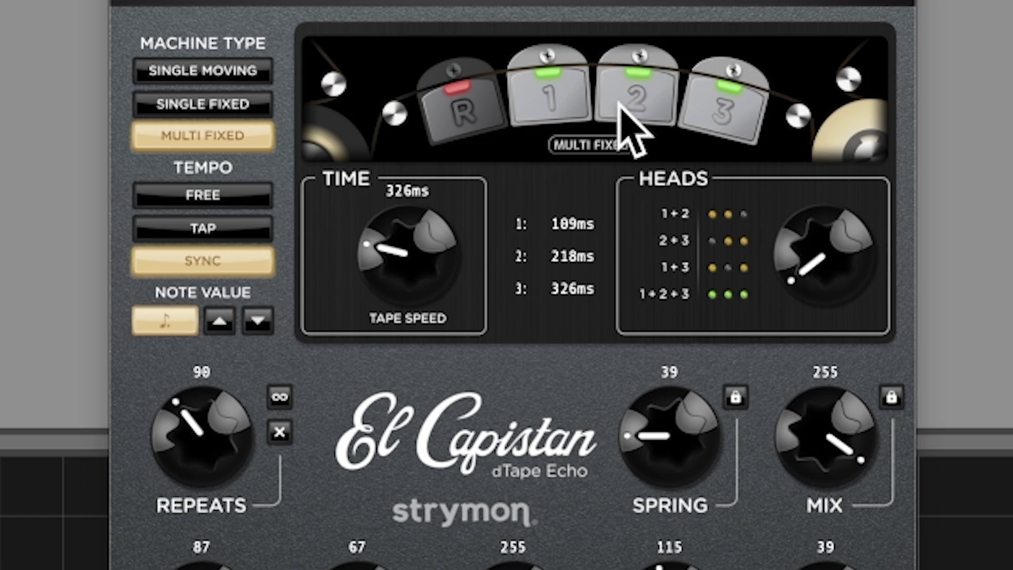
pyautogui.click(562, 111)
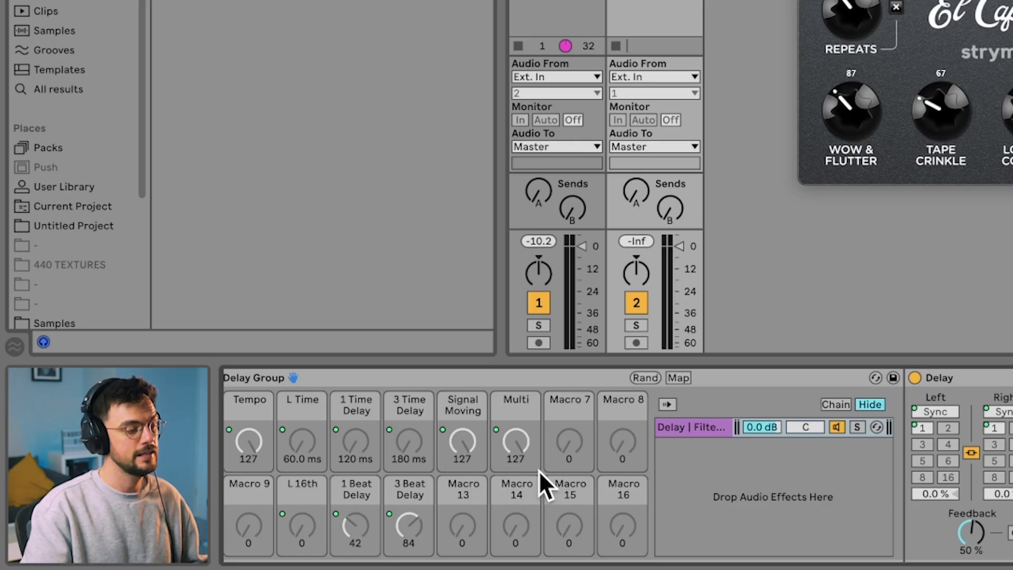
# Step: Rename the Delay Group's Macro 14 as Heads
pyautogui.rightClick(522, 489)
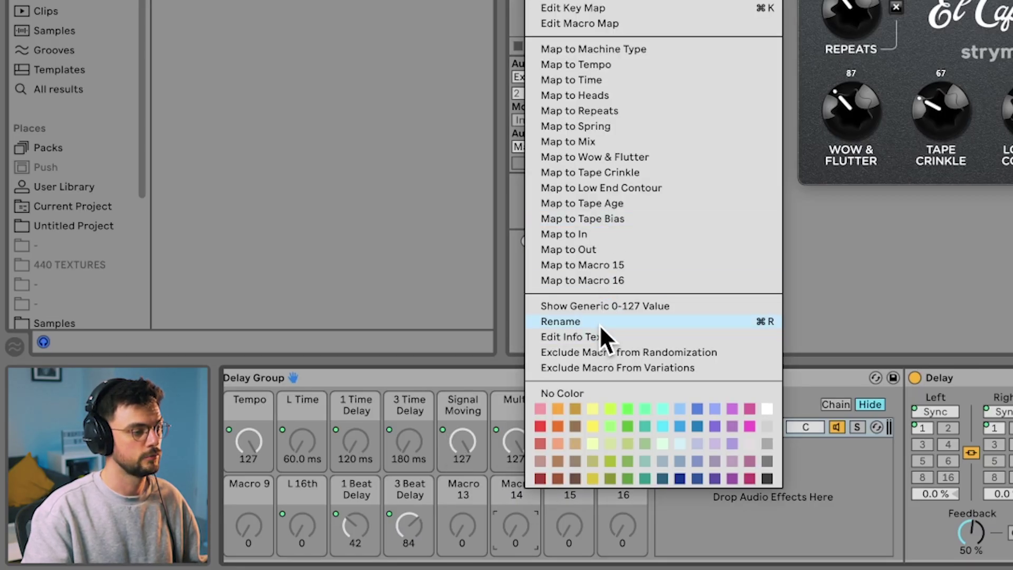
pyautogui.click(602, 323)
pyautogui.write('Heads')
pyautogui.press('Return')
# Step: Map the Delay's Ping Pong switch and the Filter Delay's L and R input switches to the Delay Group's Heads macro
pyautogui.rightClick(532, 473)
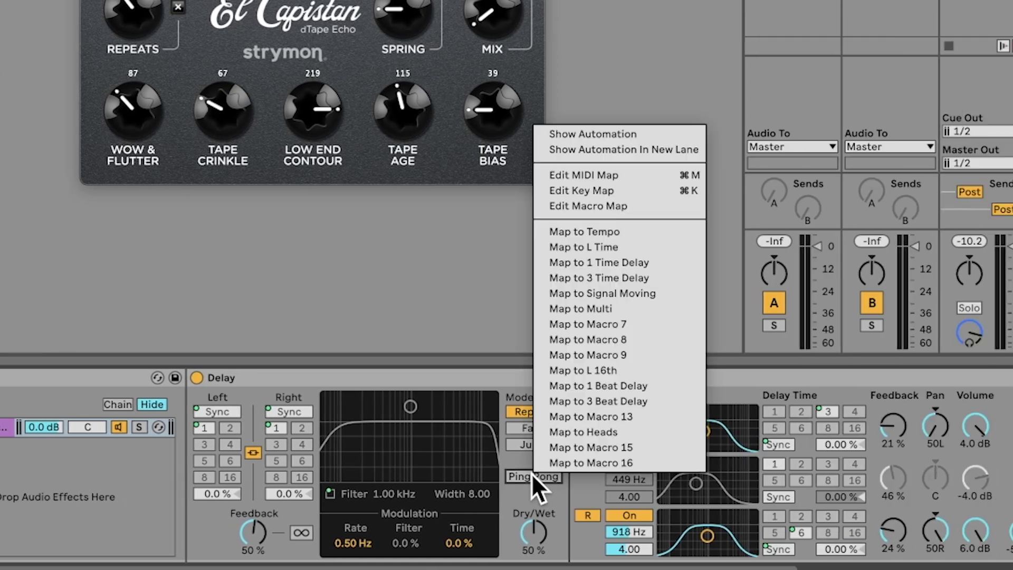
pyautogui.rightClick(590, 409)
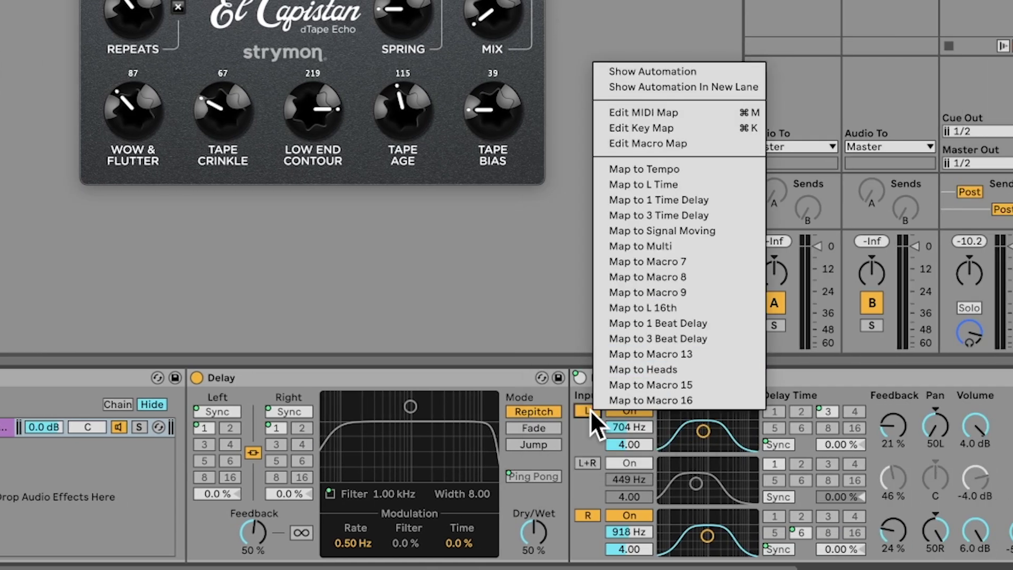
pyautogui.click(651, 371)
pyautogui.rightClick(585, 512)
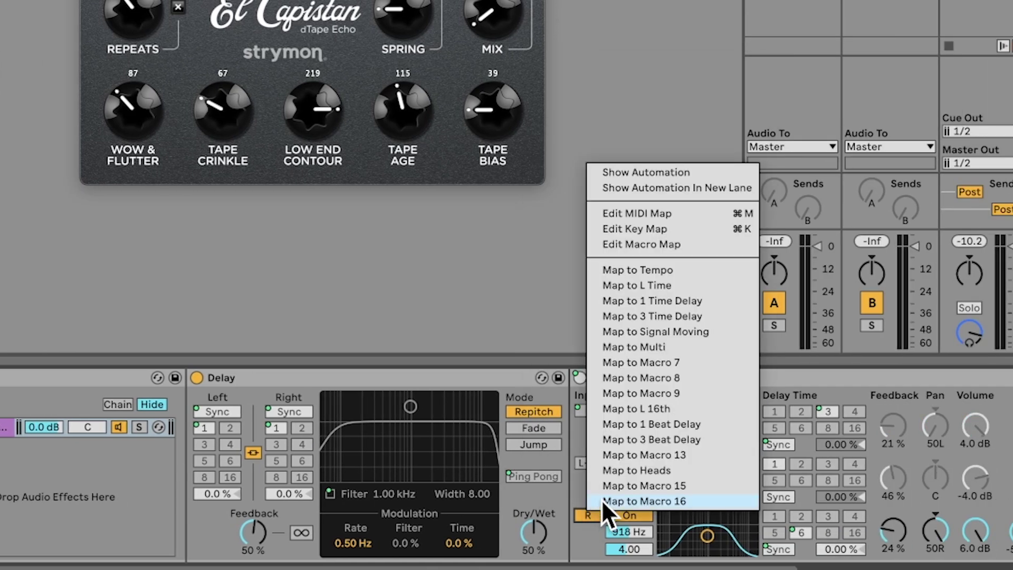
pyautogui.click(636, 472)
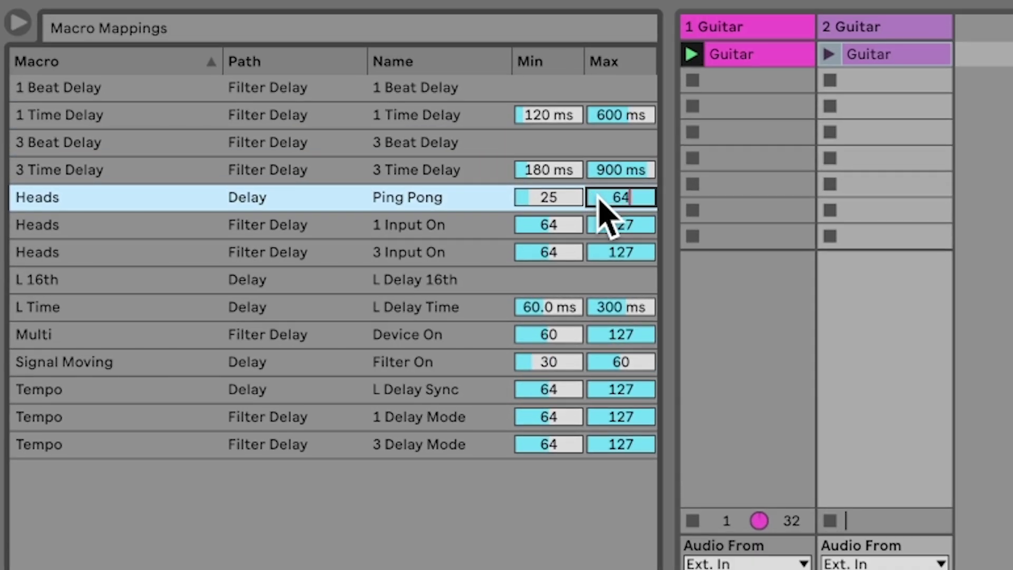
# Step: Set the Heads mapping range for Ping Pong to 25–64 and the mapping minimum for 1 Input On to 55
pyautogui.click(571, 223)
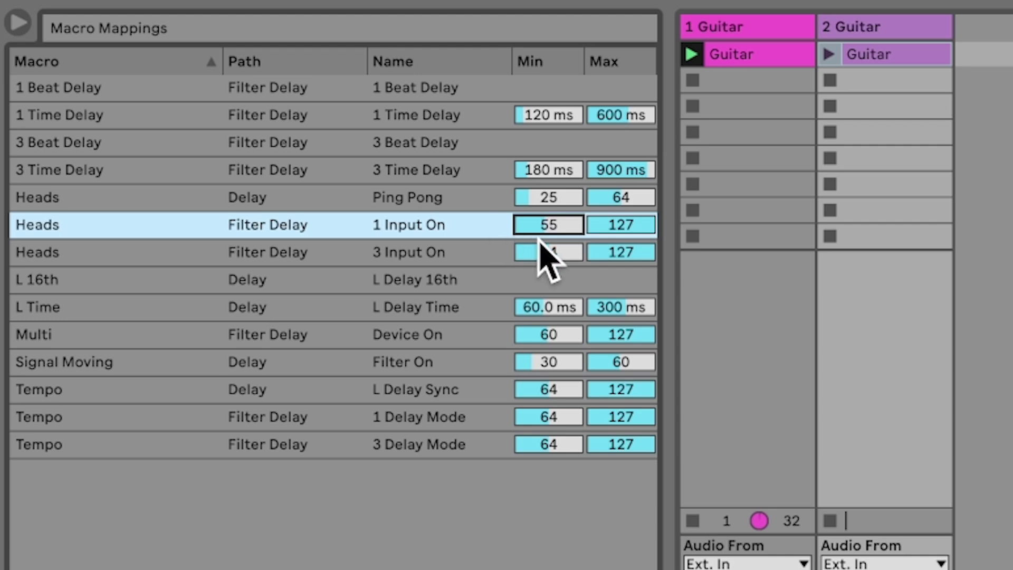
pyautogui.click(473, 252)
pyautogui.moveTo(525, 252); pyautogui.dragTo(562, 254)
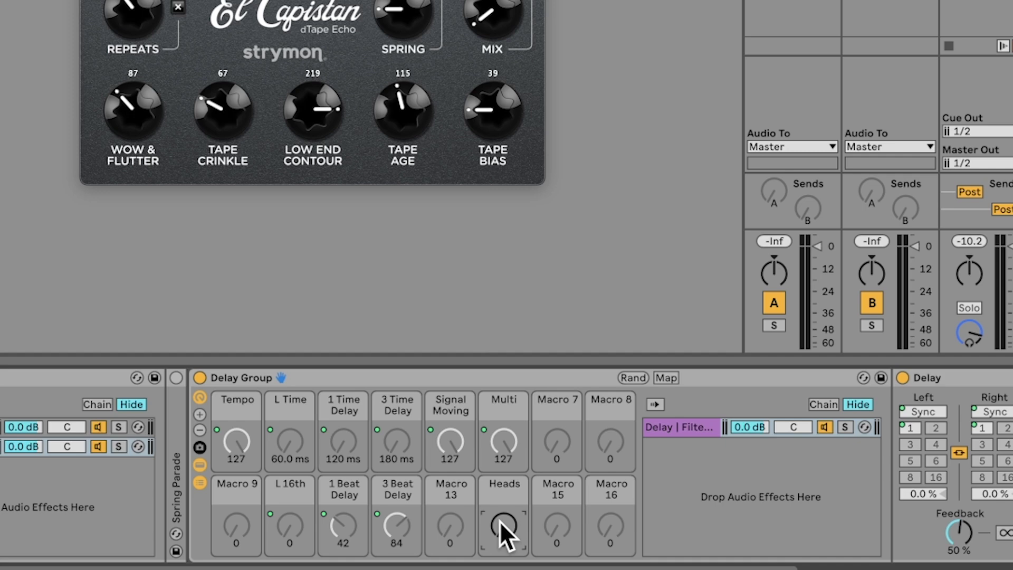
# Step: Map the Delay Group's Heads macro to the outer rack's Heads macro, hide the group's macro controls and sweep Heads to test the switching
pyautogui.rightClick(503, 527)
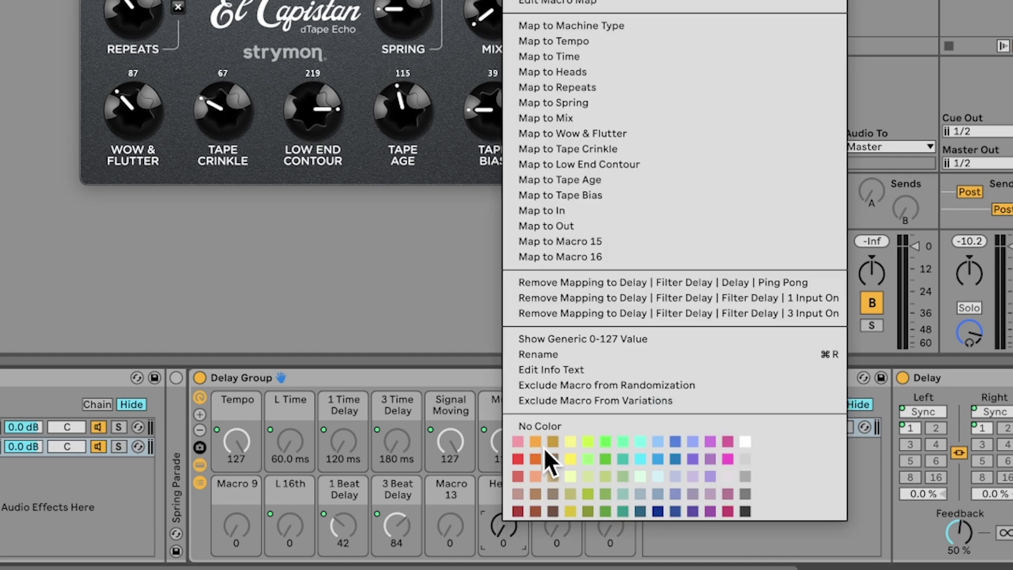
pyautogui.click(579, 72)
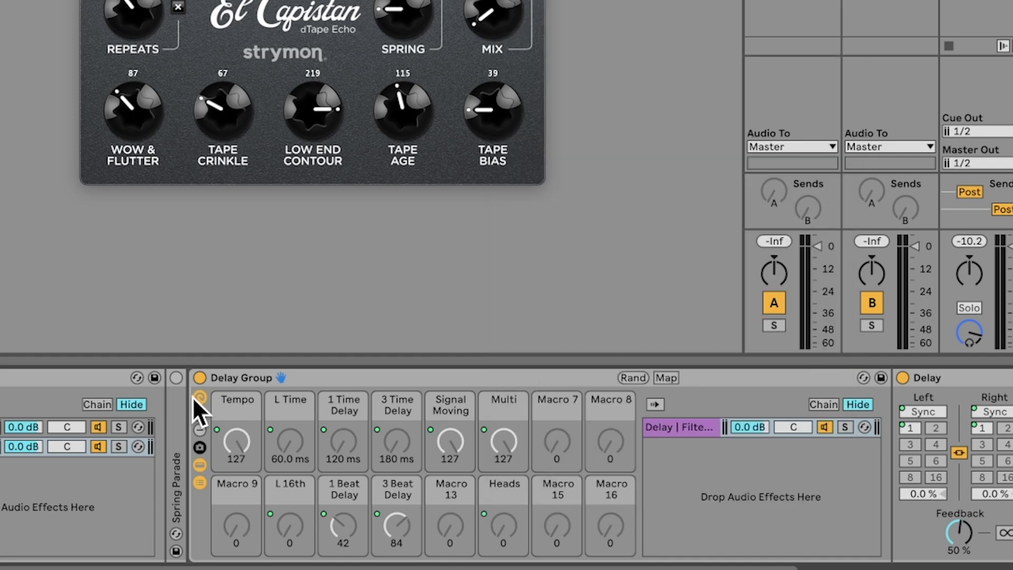
pyautogui.click(200, 397)
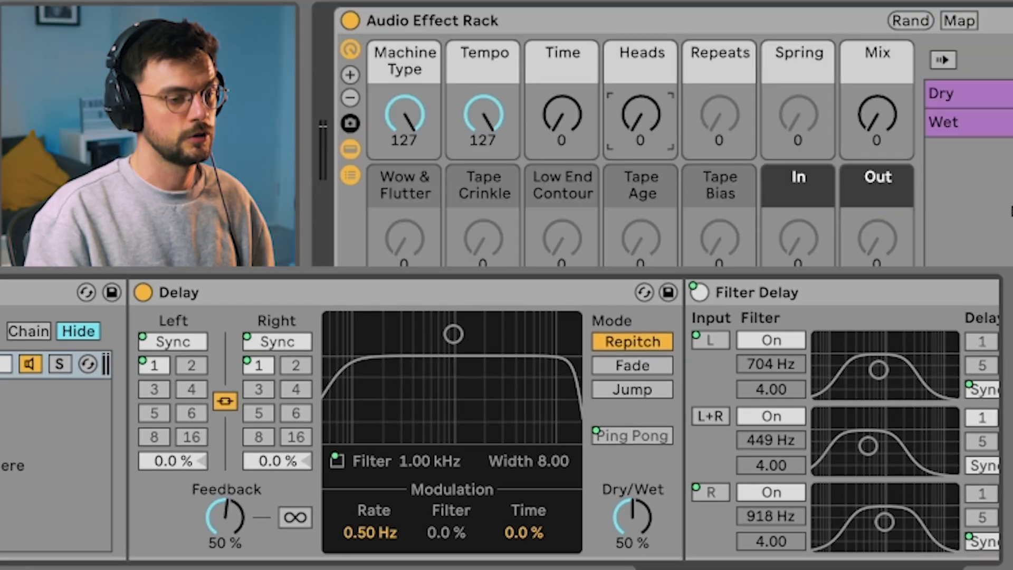
pyautogui.moveTo(641, 136)
pyautogui.mouseDown()
pyautogui.moveTo(641, 103)
pyautogui.moveTo(644, 119)
pyautogui.mouseUp()
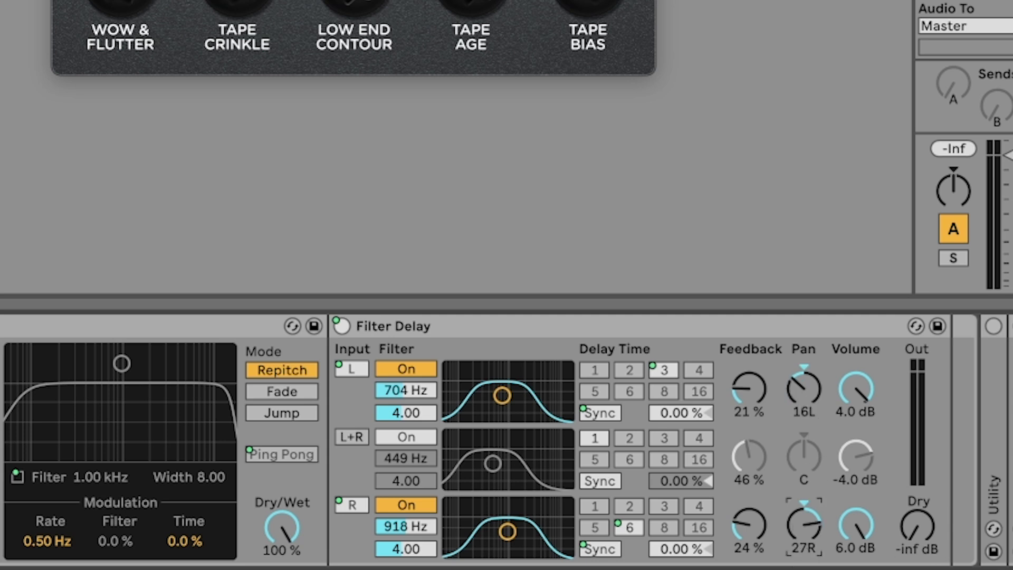
# Step: Pan the Filter Delay's right channel to 17R and set its volume to 2.8 dB
pyautogui.moveTo(804, 525); pyautogui.dragTo(804, 533)
pyautogui.click(859, 387)
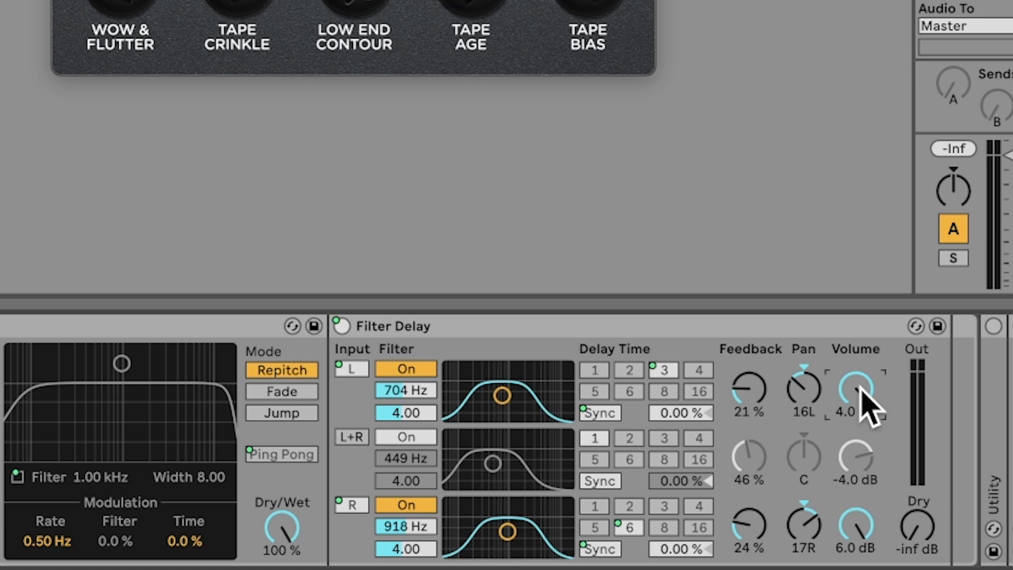
pyautogui.click(859, 526)
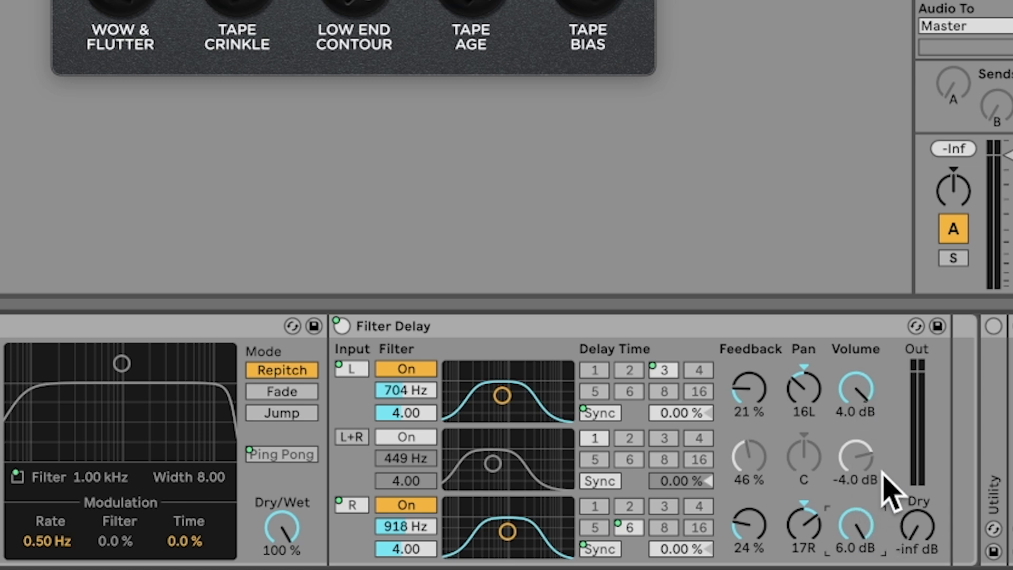
pyautogui.write('2.8')
pyautogui.press('Return')
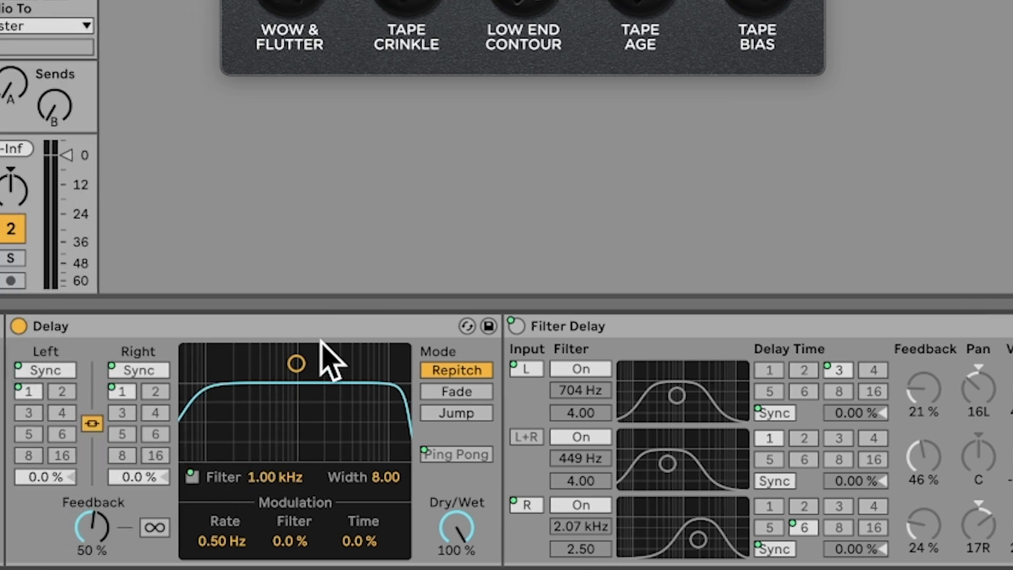
# Step: Set the Delay's filter to 915 Hz with a width of 2.50
pyautogui.moveTo(297, 363); pyautogui.dragTo(288, 430)
pyautogui.click(373, 471)
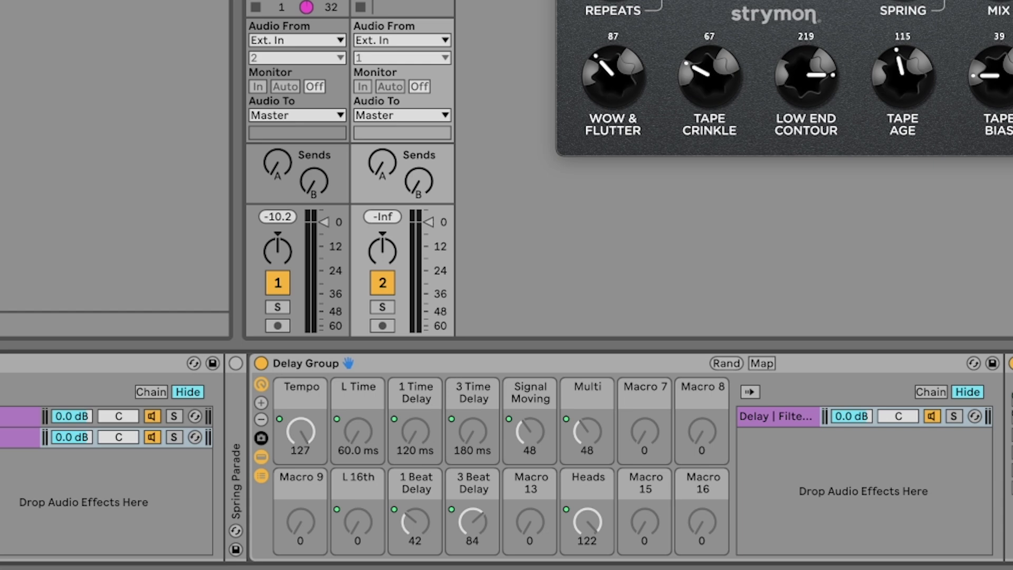
# Step: Map the feedback of the Delay and of the Filter Delay's left and right channels to the Delay Group's Macro 16
pyautogui.rightClick(479, 523)
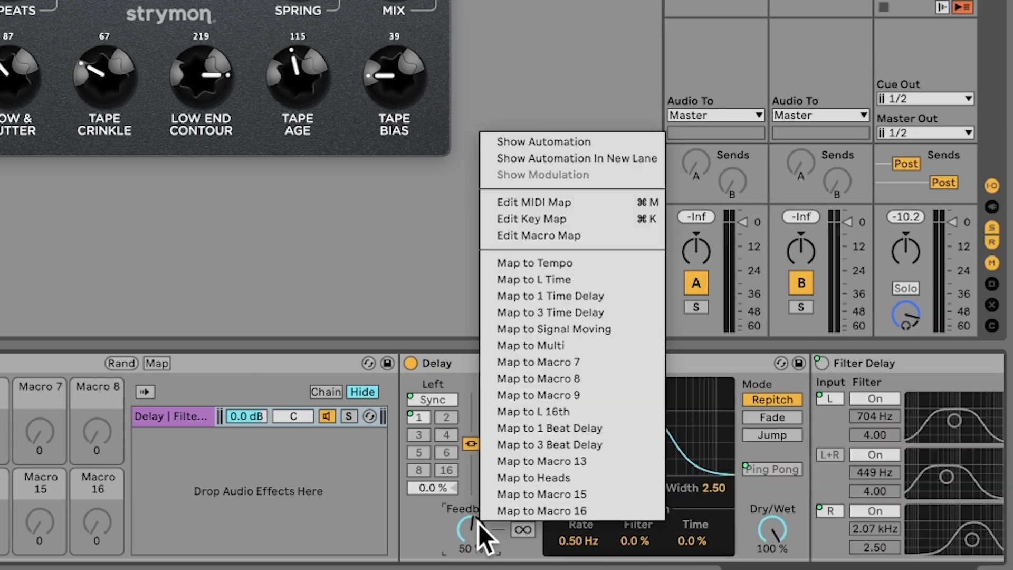
pyautogui.press('Up')
pyautogui.press('Return')
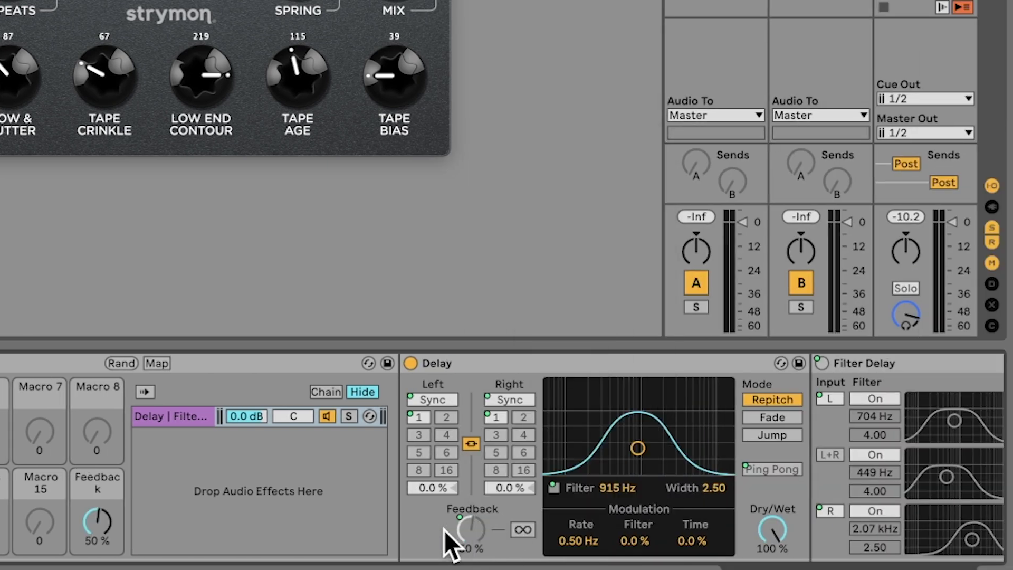
pyautogui.hscroll(5, 521, 512)
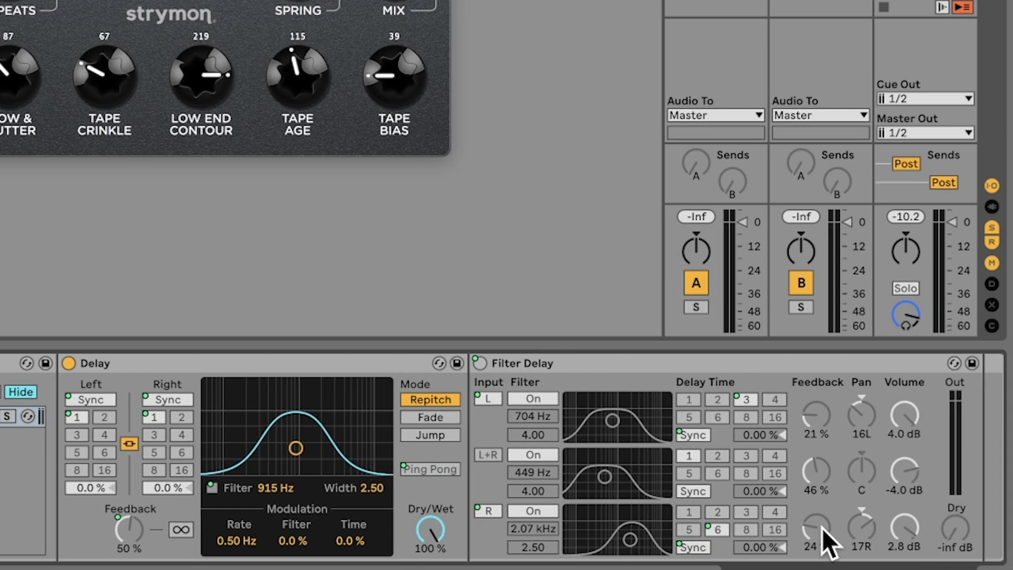
pyautogui.rightClick(815, 413)
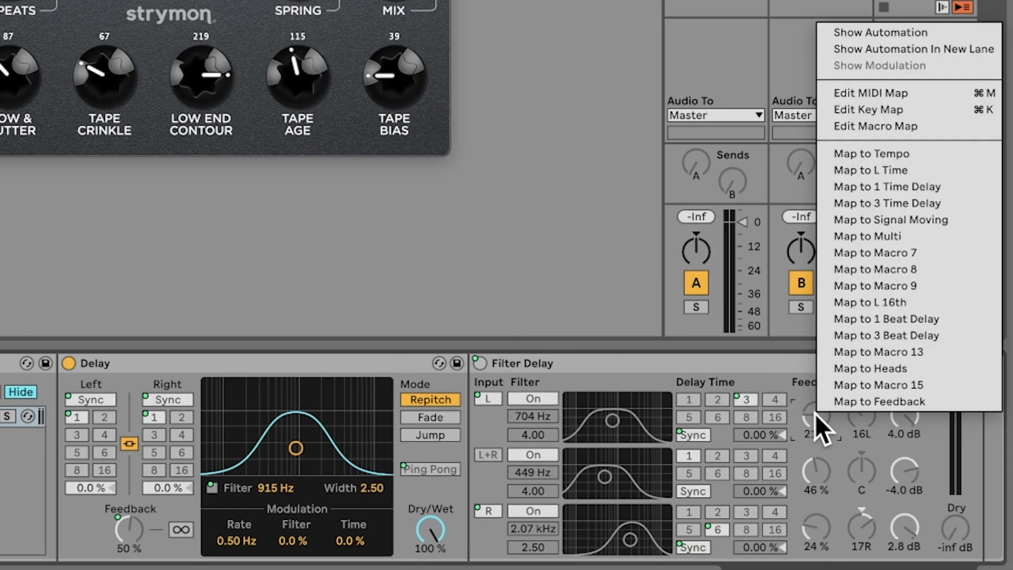
pyautogui.click(878, 404)
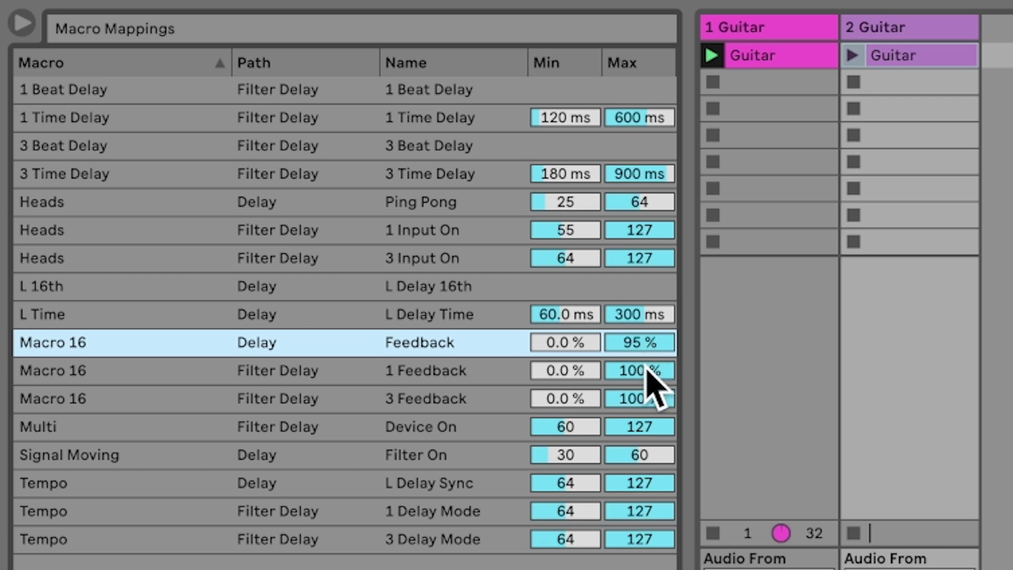
# Step: For Macro 16, cap Delay Feedback at 95%, set 1 Feedback to 21–35%, and set 3 Feedback's minimum to 21% while adjusting its maximum
pyautogui.click(580, 371)
pyautogui.write('25')
pyautogui.press('BackSpace')
pyautogui.write('1')
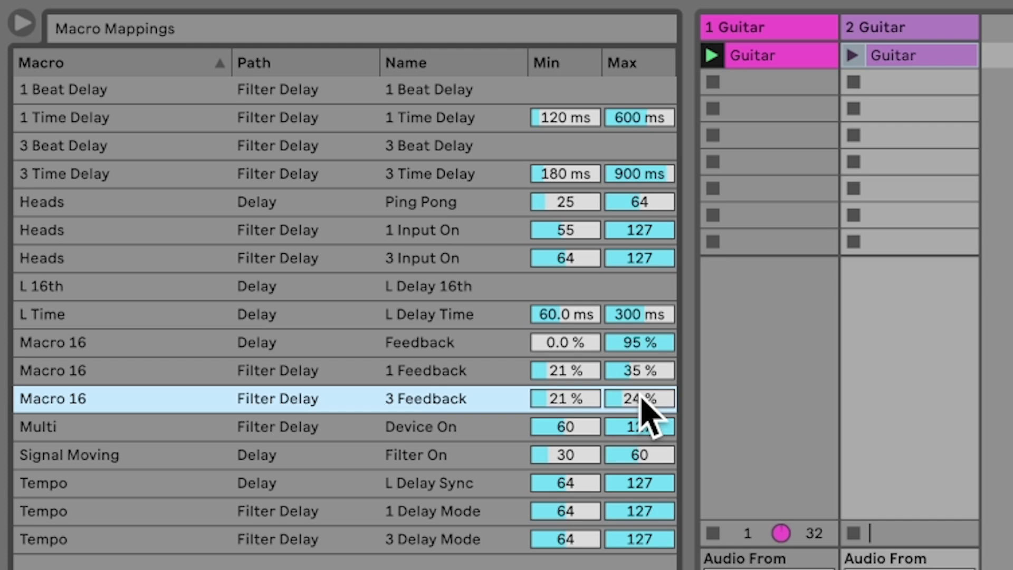
pyautogui.moveTo(640, 399); pyautogui.dragTo(640, 398)
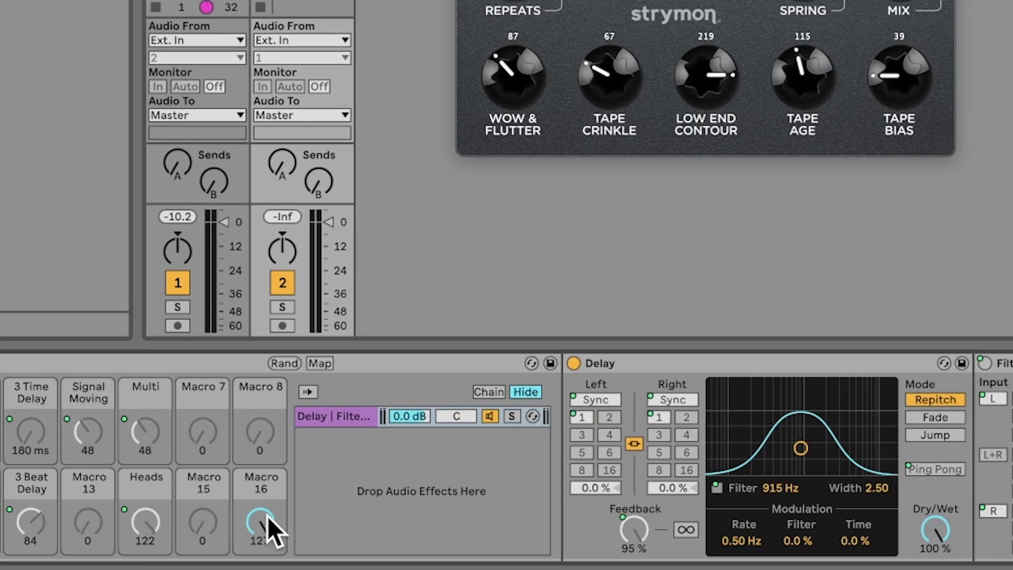
# Step: Map the Delay Group's Macro 16 to the outer rack's Repeats macro and hide the Delay Group's macro controls
pyautogui.rightClick(269, 514)
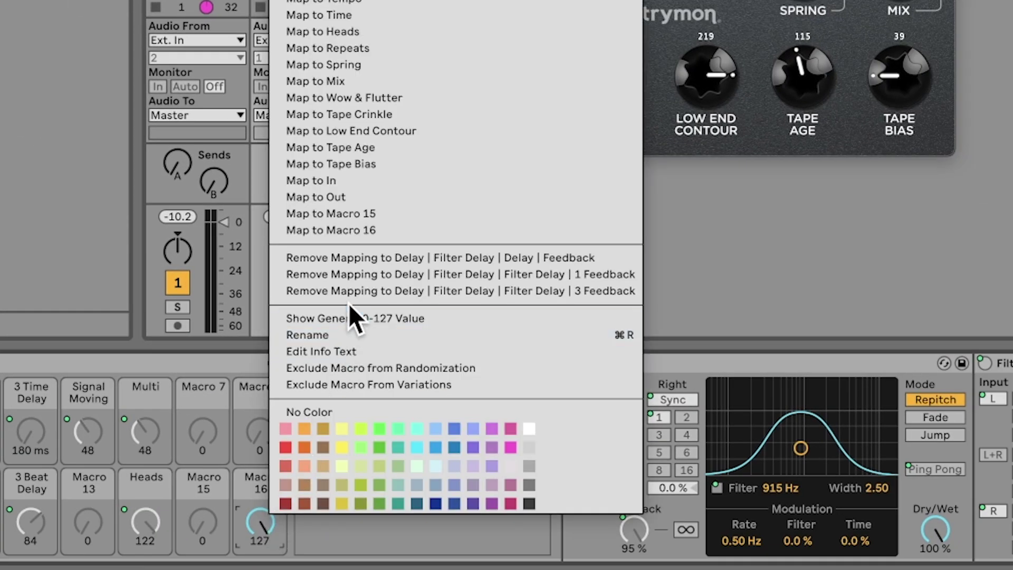
pyautogui.click(377, 48)
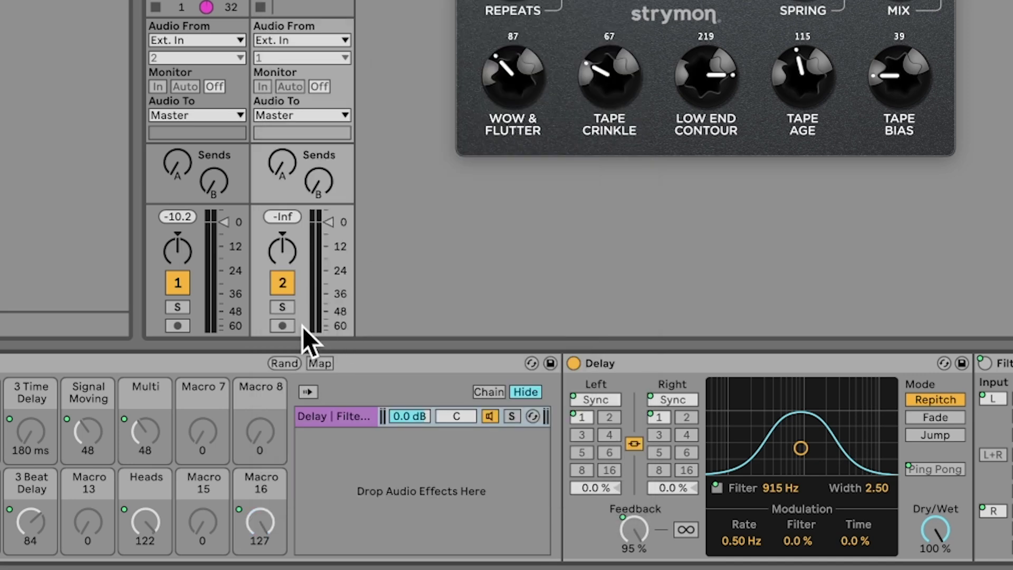
pyautogui.hscroll(-4, 353, 425)
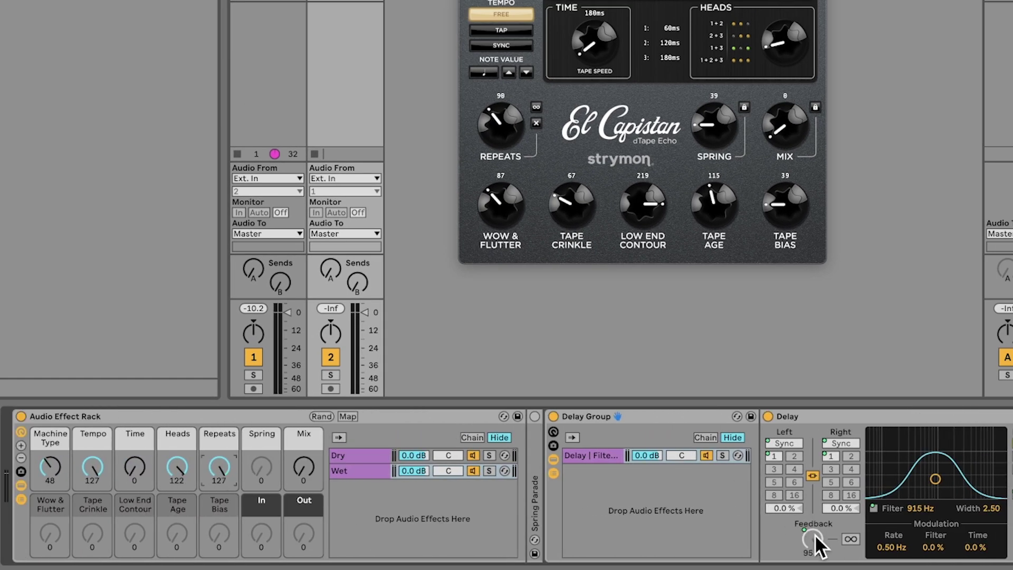
pyautogui.doubleClick(822, 417)
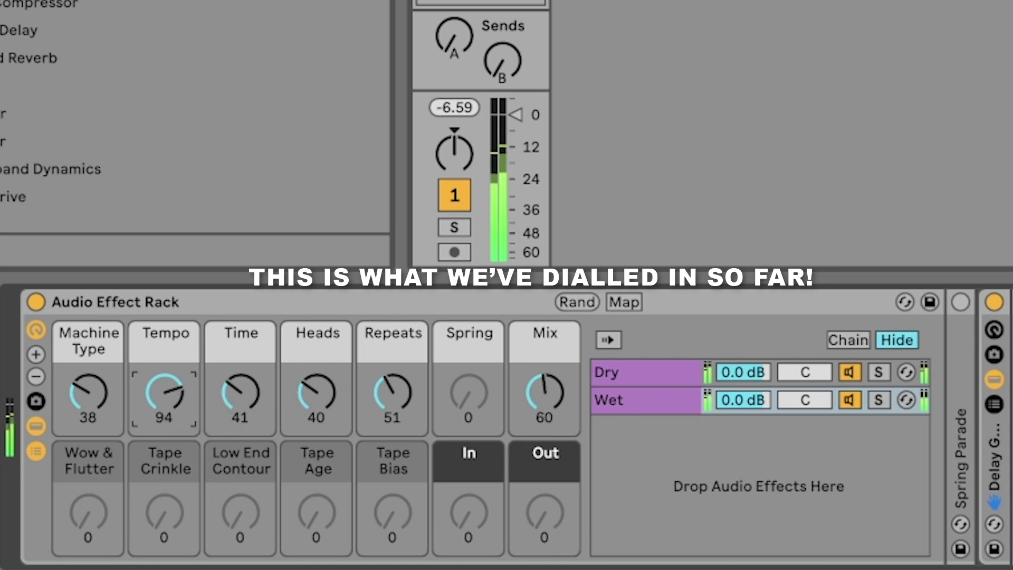
# Step: Audition the rack with Tempo and Machine Type at 0, Time at 74, Heads at 97 and Repeats at 73
pyautogui.moveTo(163, 393); pyautogui.dragTo(163, 393)
pyautogui.moveTo(240, 394); pyautogui.dragTo(240, 390)
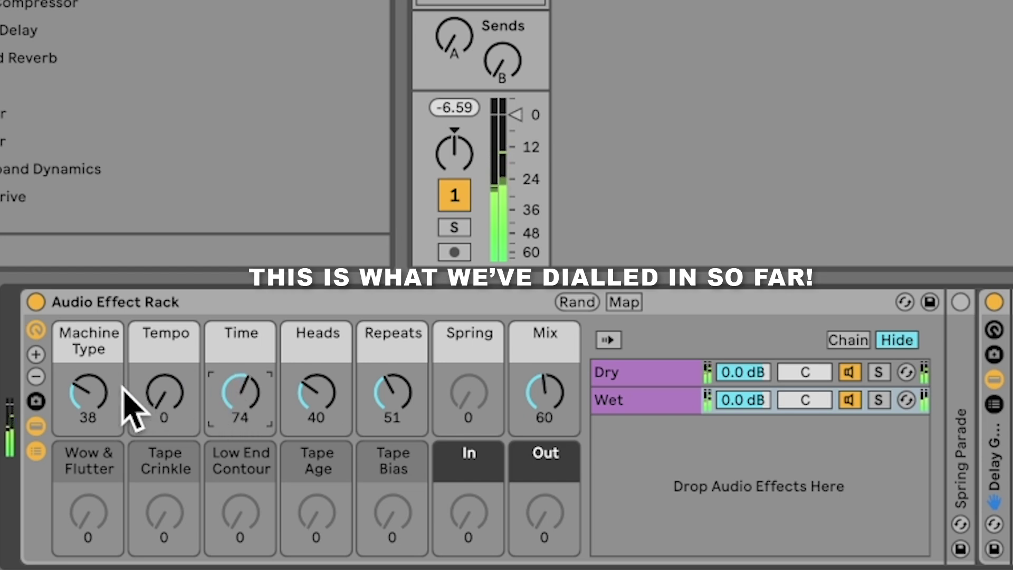
pyautogui.moveTo(106, 396); pyautogui.dragTo(106, 449)
pyautogui.moveTo(323, 393); pyautogui.dragTo(323, 365)
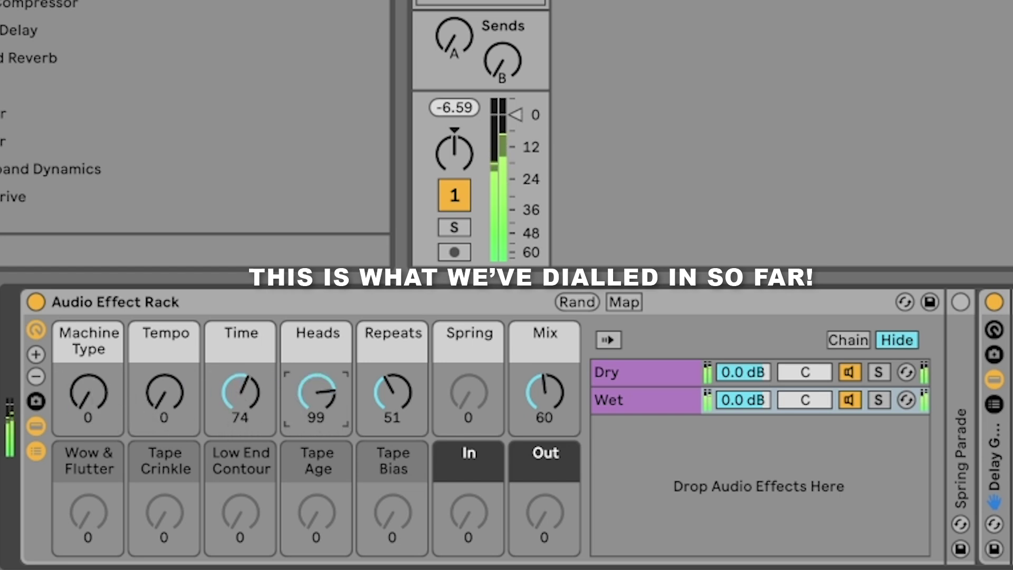
pyautogui.click(392, 395)
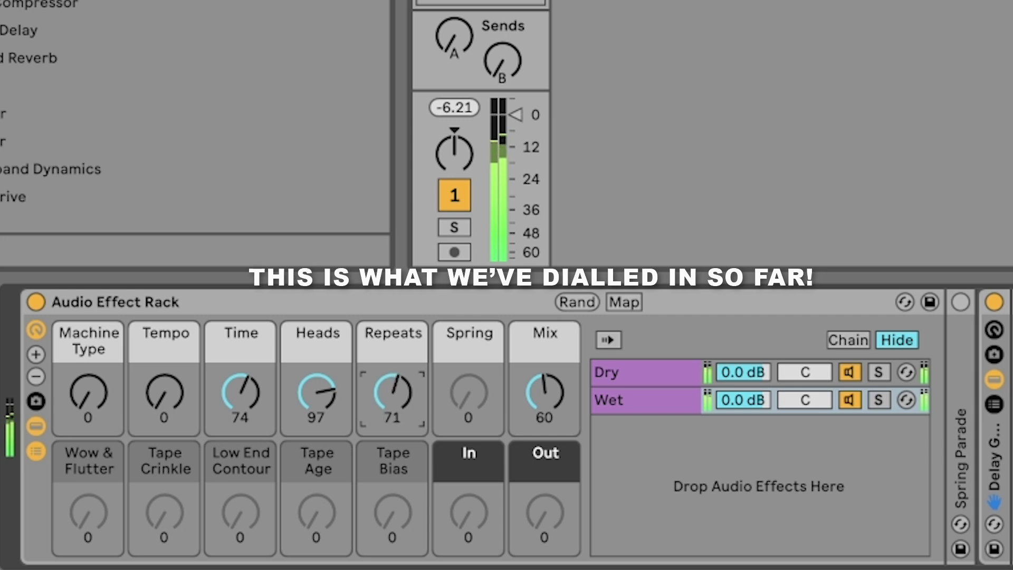
pyautogui.moveTo(392, 394); pyautogui.dragTo(392, 390)
# Step: Audition the rack with Time at 38, Machine Type at 87 and Tempo at 107, sweeping Time further down and adjusting Mix
pyautogui.click(240, 393)
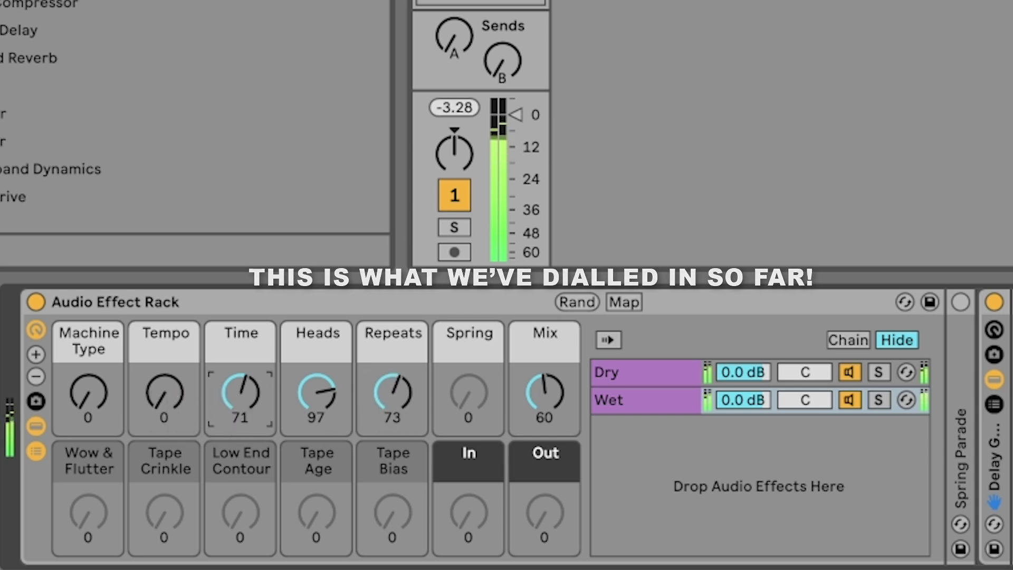
pyautogui.click(88, 393)
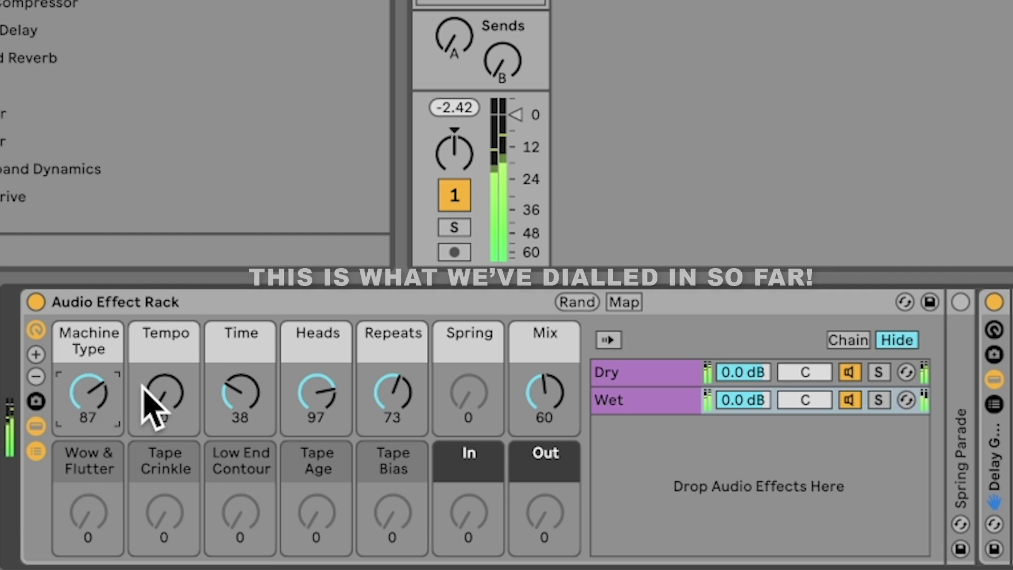
pyautogui.moveTo(164, 397); pyautogui.dragTo(164, 390)
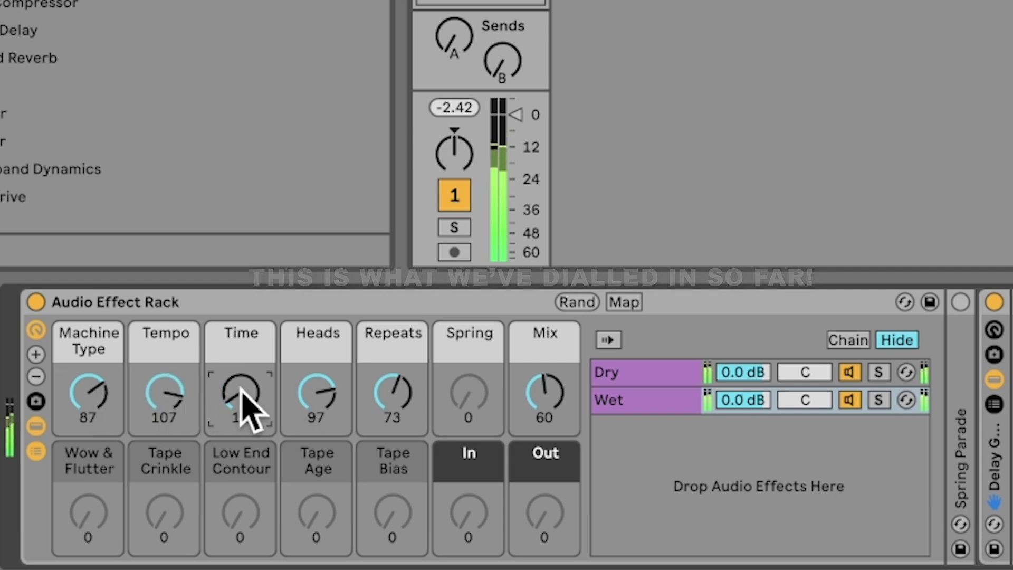
pyautogui.click(544, 395)
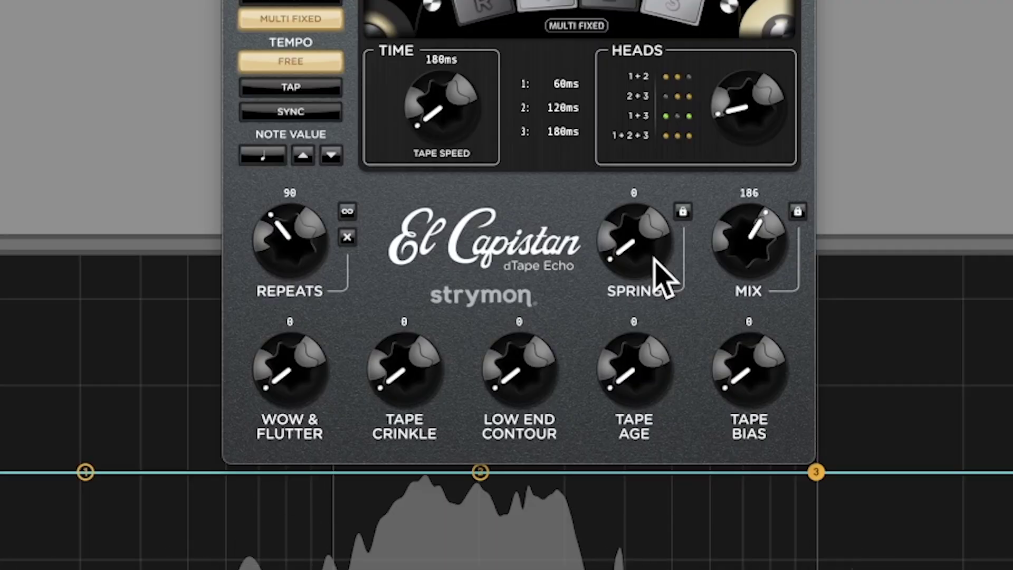
# Step: Sweep the El Capistan's Spring control up to 255 and back to 166, examining the reverb on the spectrum display
pyautogui.moveTo(655, 257); pyautogui.dragTo(642, 11)
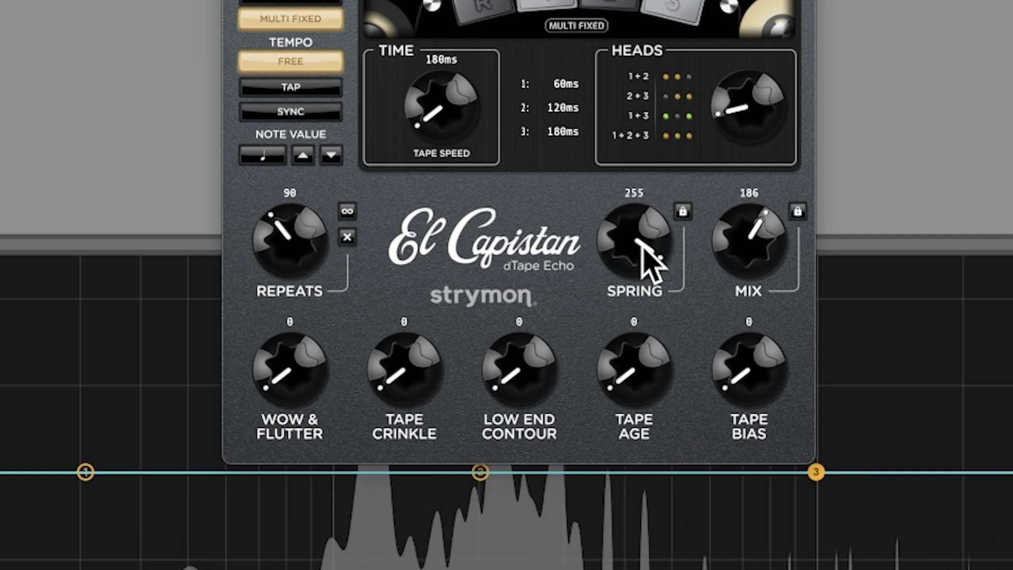
pyautogui.scroll(-3, 649, 253)
pyautogui.moveTo(641, 256); pyautogui.dragTo(638, 331)
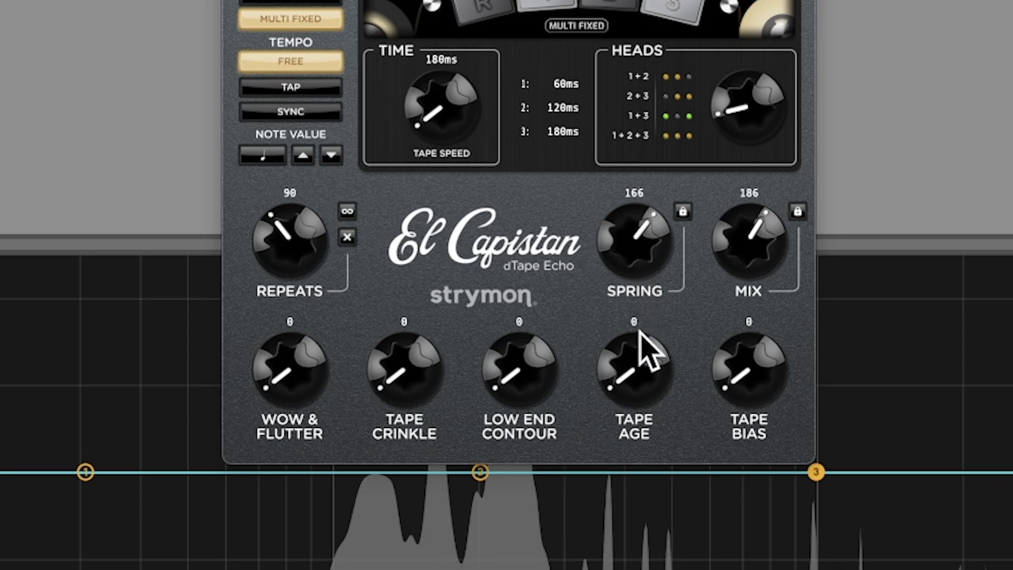
# Step: Map the Spring Parade reverb's Dry/Wet to the Spring macro and set its Predelay to 15.0 ms and Feedback to 35 %
pyautogui.rightClick(889, 521)
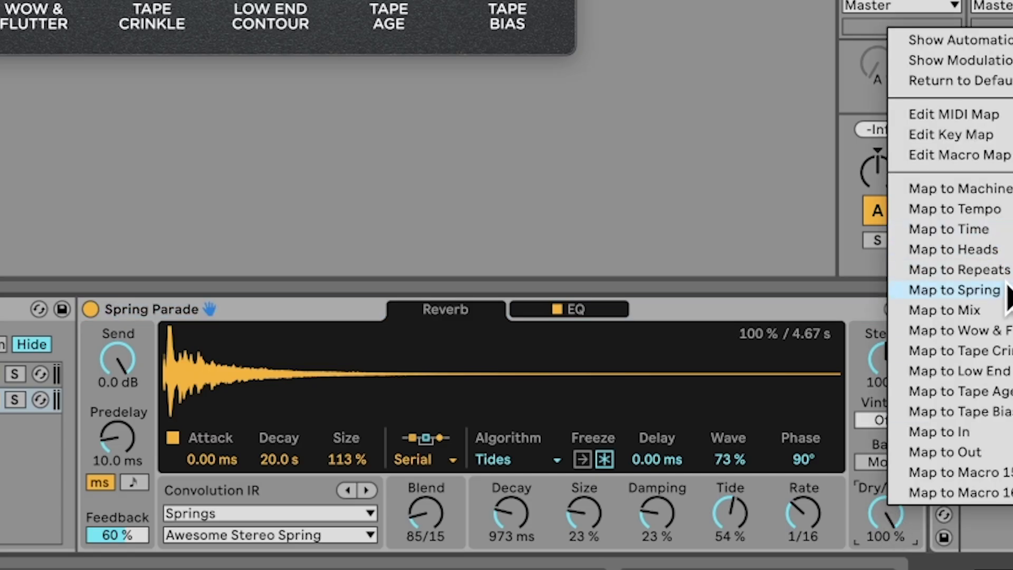
pyautogui.click(1000, 292)
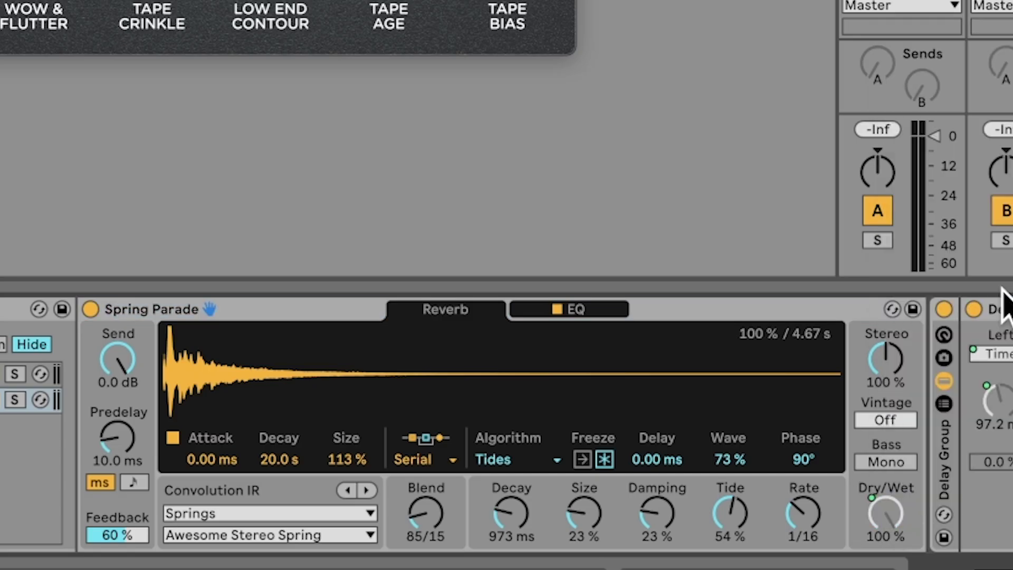
pyautogui.click(119, 447)
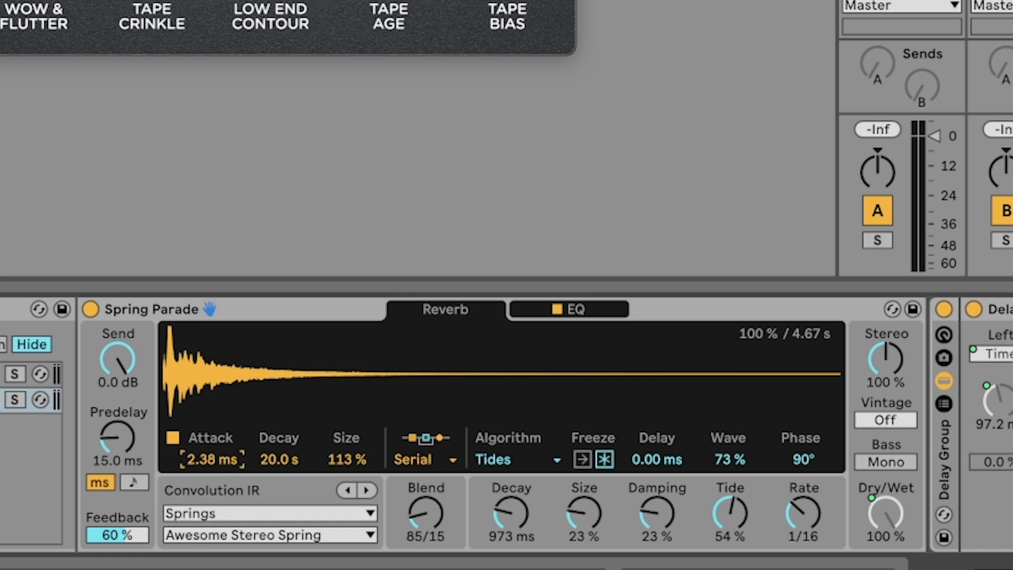
pyautogui.press('Delete')
pyautogui.click(117, 535)
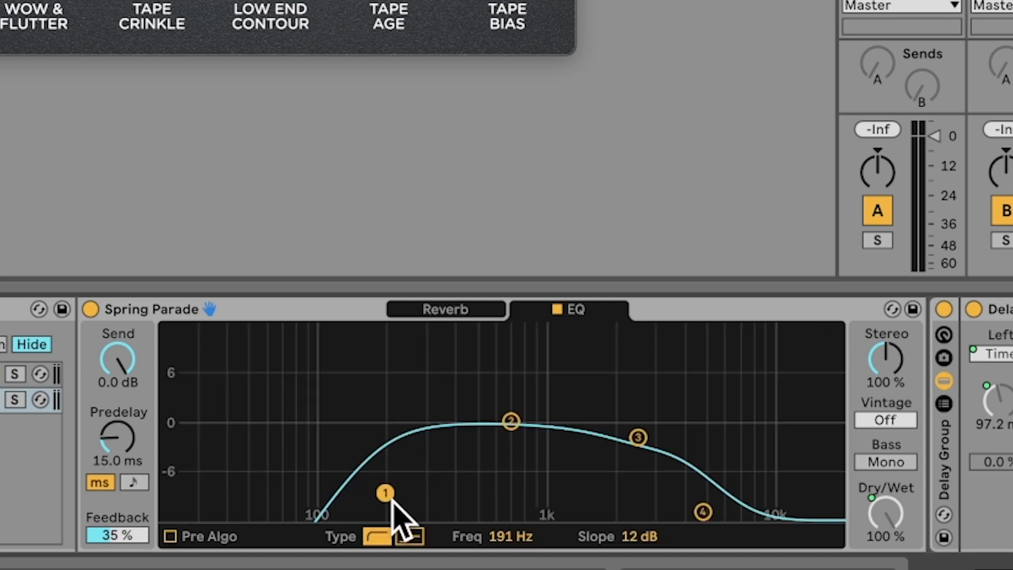
# Step: Narrow the Spring Parade's EQ curve by raising the low-cut frequency, lowering band 4's frequency and nudging band 3 lower in frequency
pyautogui.moveTo(385, 493); pyautogui.dragTo(411, 473)
pyautogui.moveTo(703, 512); pyautogui.dragTo(656, 511)
pyautogui.moveTo(638, 437); pyautogui.dragTo(630, 432)
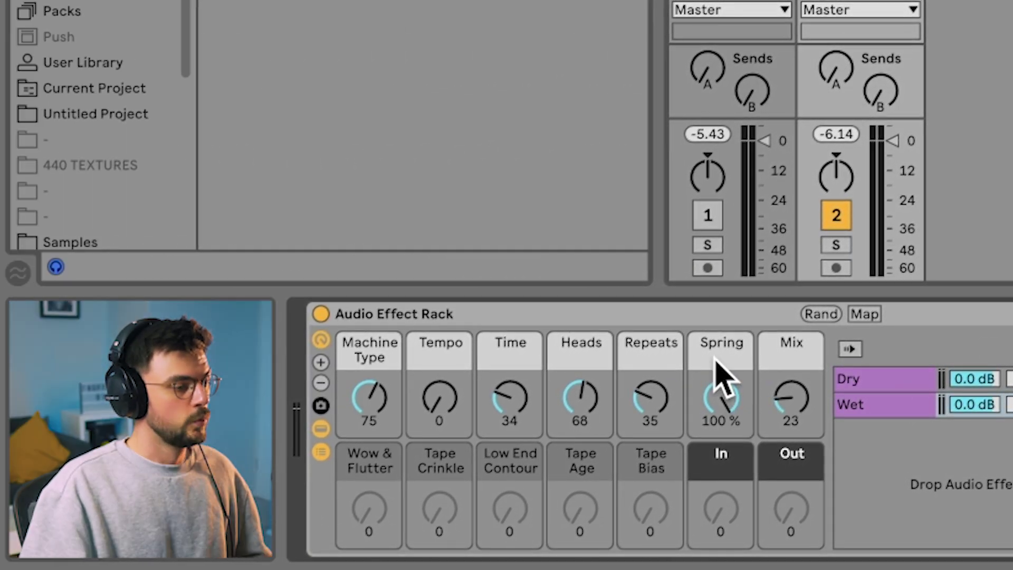
# Step: Enable the Chorus-Ensemble device in the Wet chain and map its Dry/Wet to the Wow & Flutter macro
pyautogui.click(385, 489)
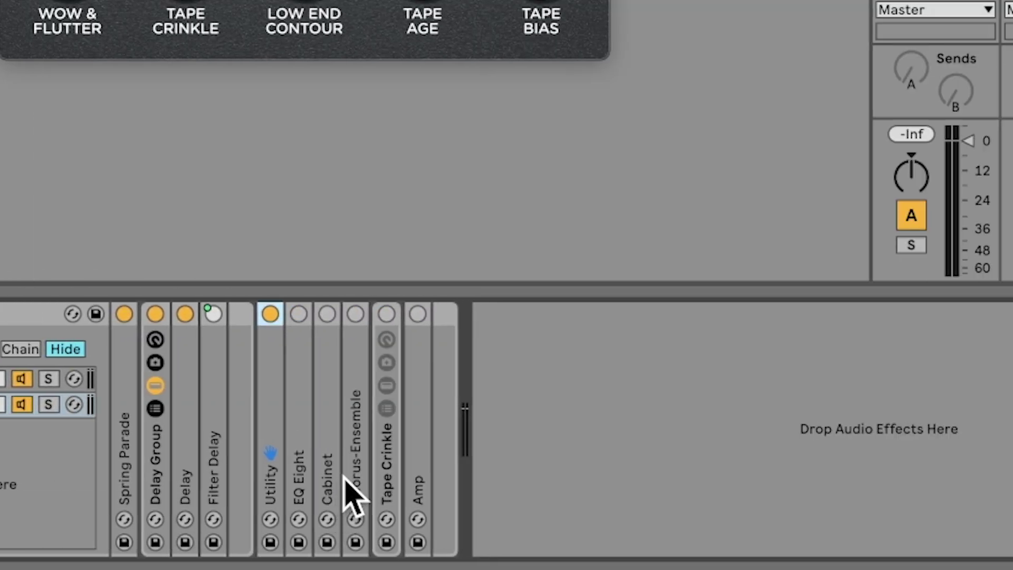
pyautogui.doubleClick(350, 475)
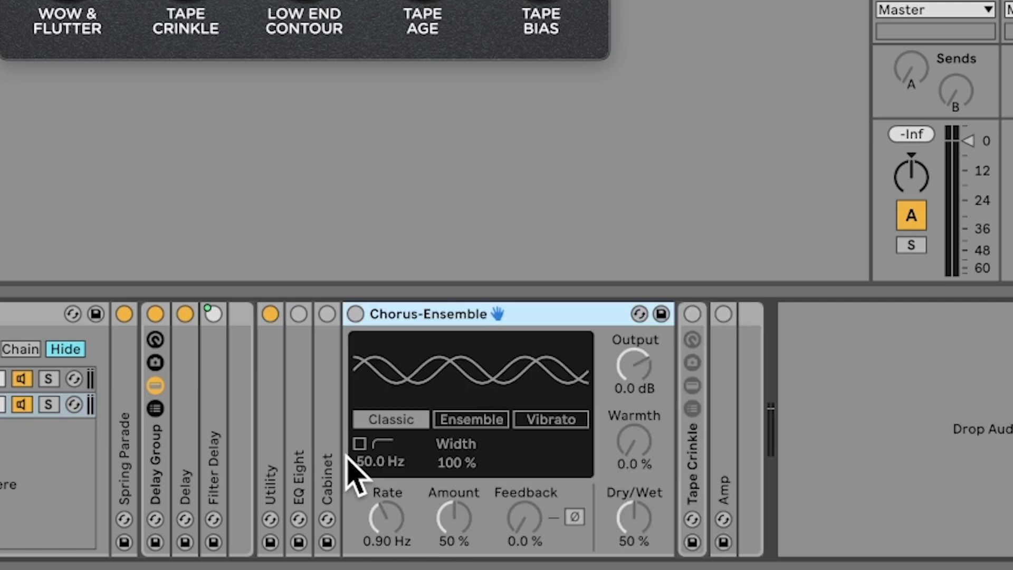
pyautogui.click(356, 314)
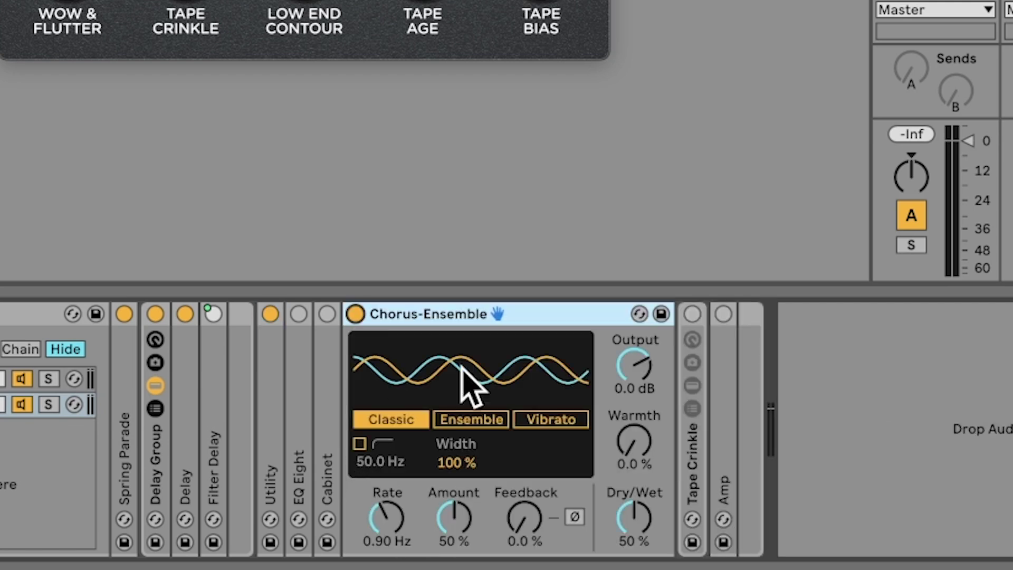
pyautogui.rightClick(639, 523)
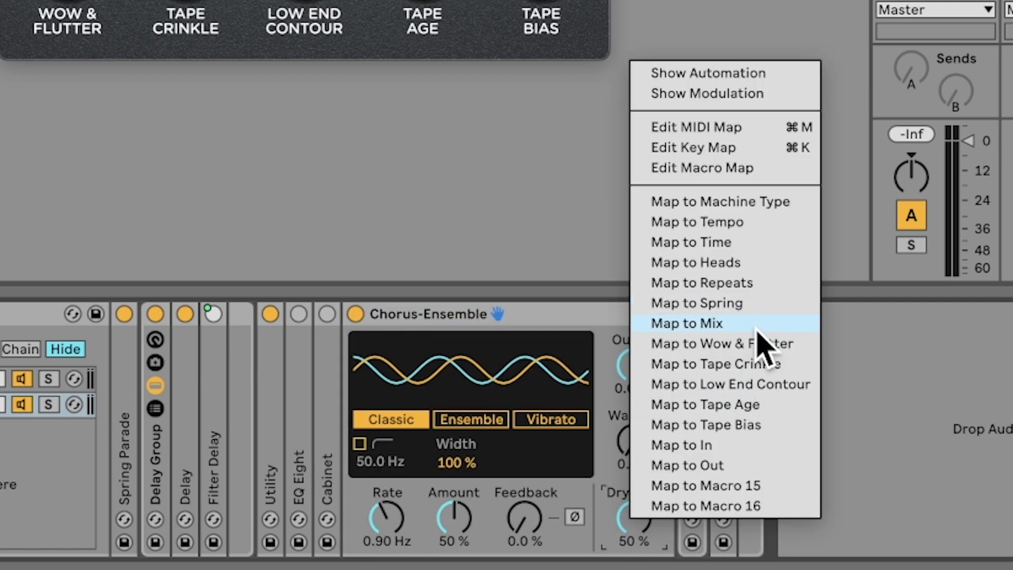
pyautogui.click(756, 347)
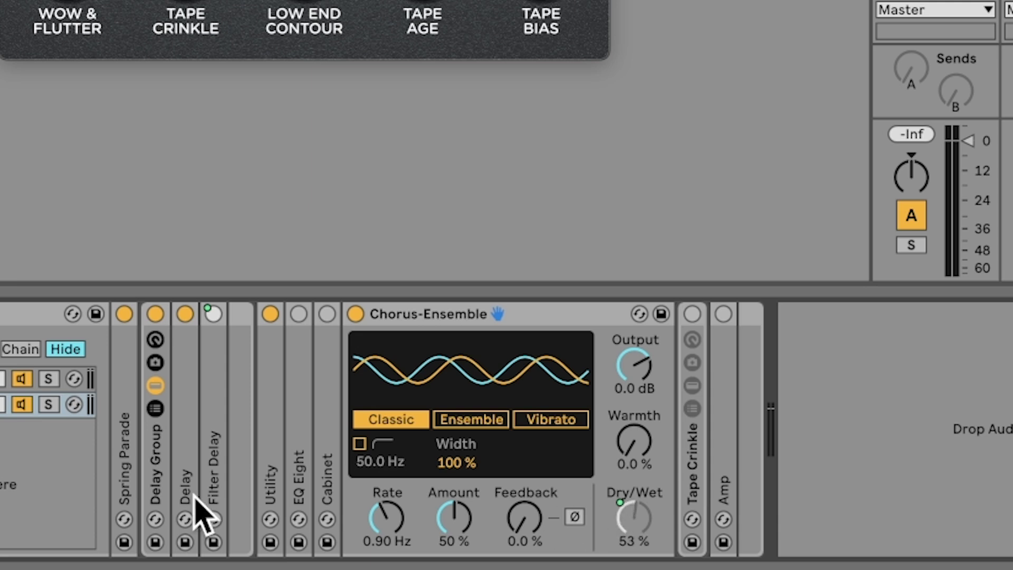
pyautogui.click(635, 442)
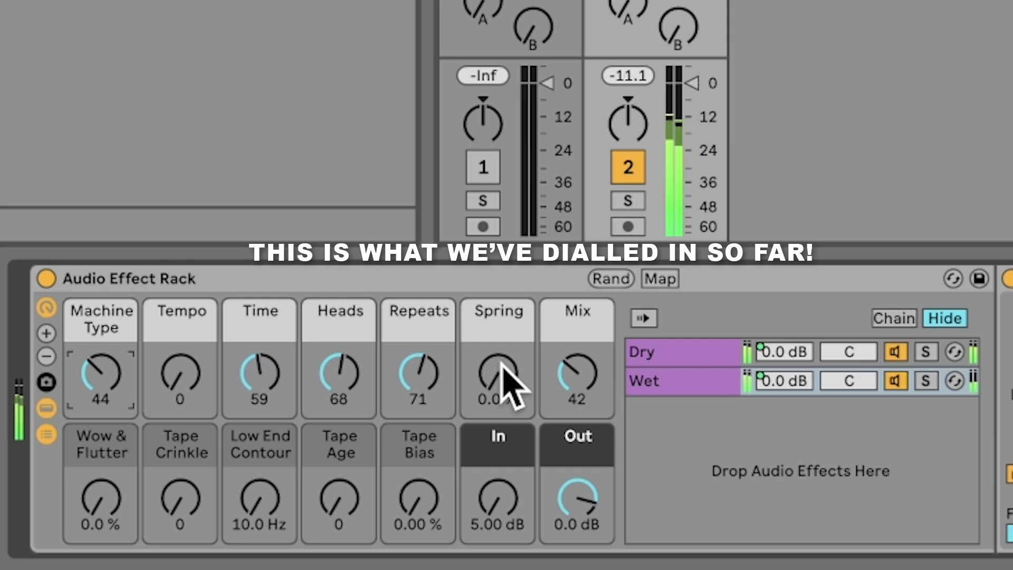
# Step: Audition the rack with Spring and Wow & Flutter raised to 100 %, sweeping Spring back down
pyautogui.moveTo(498, 373); pyautogui.dragTo(497, 364)
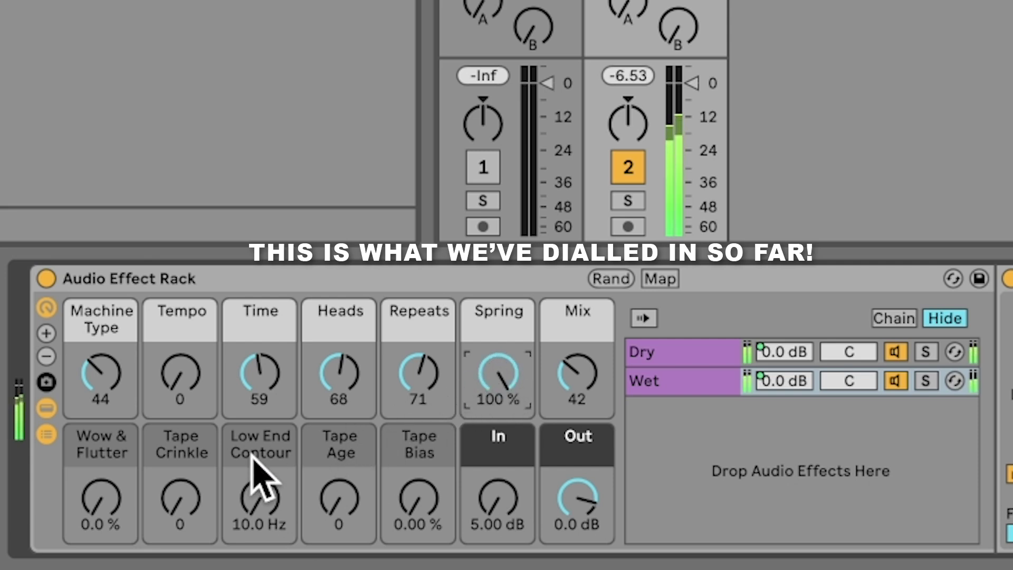
pyautogui.click(101, 498)
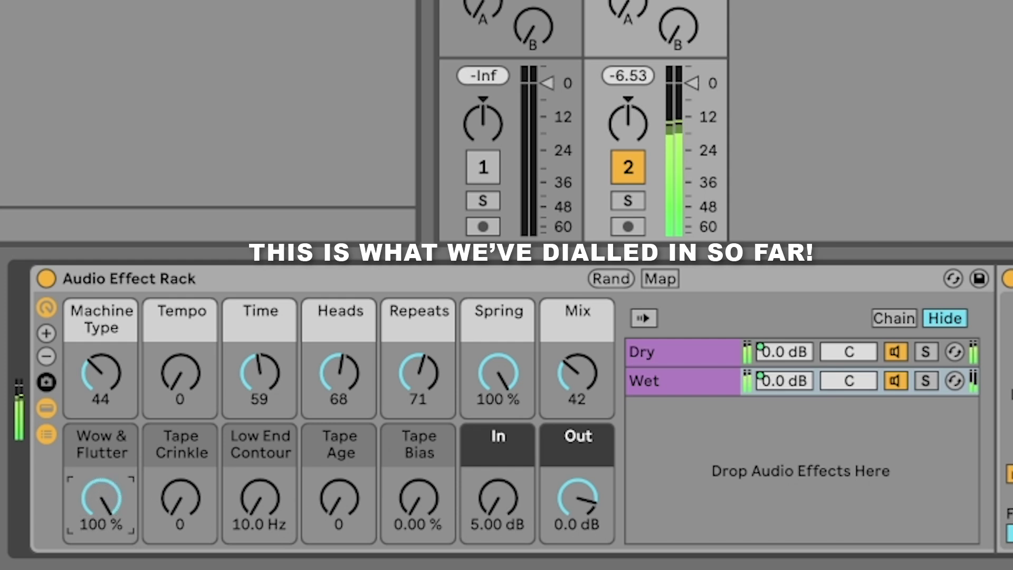
pyautogui.click(498, 374)
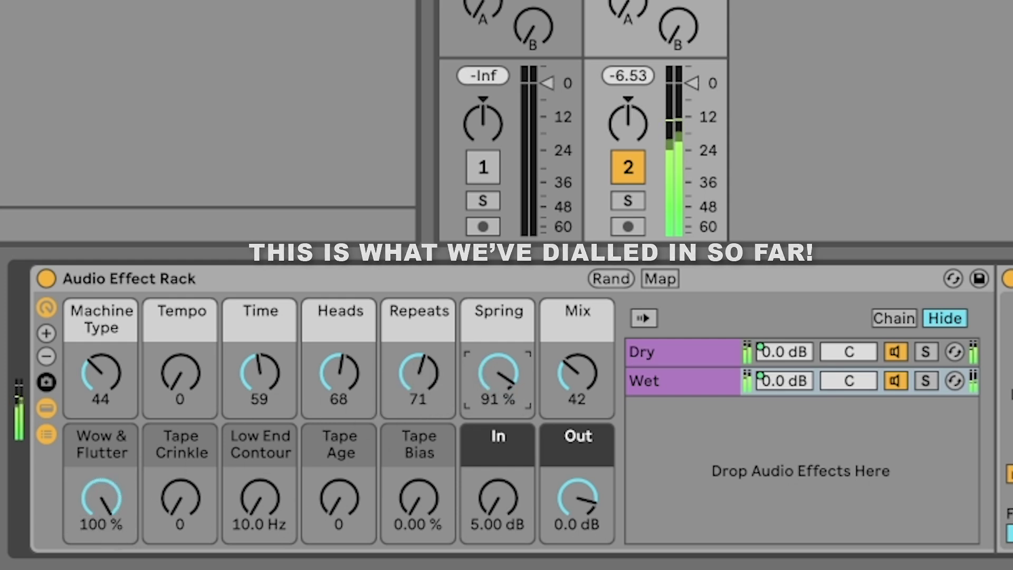
pyautogui.moveTo(497, 375); pyautogui.dragTo(498, 413)
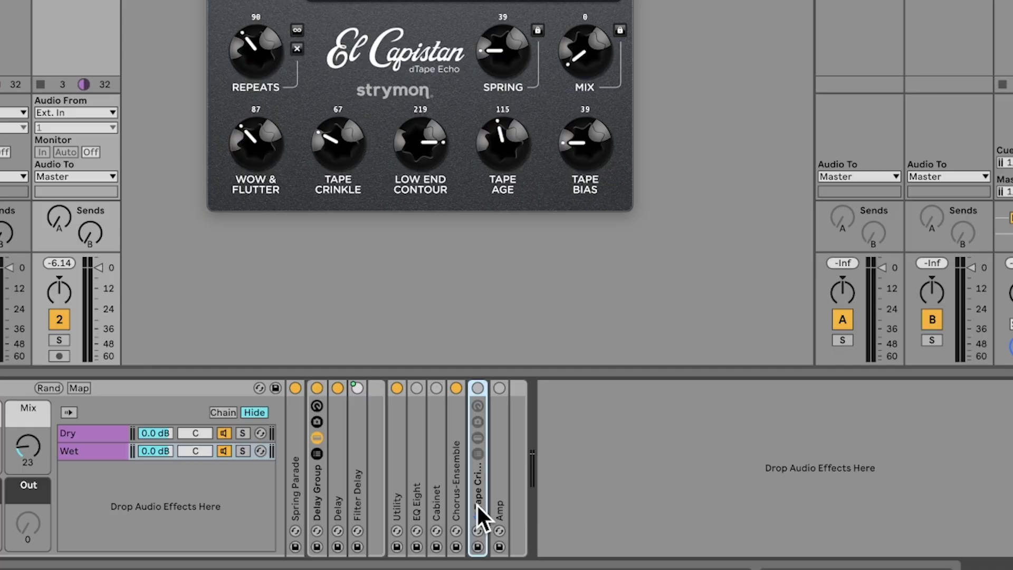
# Step: Unfold the Tape Crinkle rack containing Chorus-Ensemble and Shaper, and switch the rack on
pyautogui.doubleClick(477, 506)
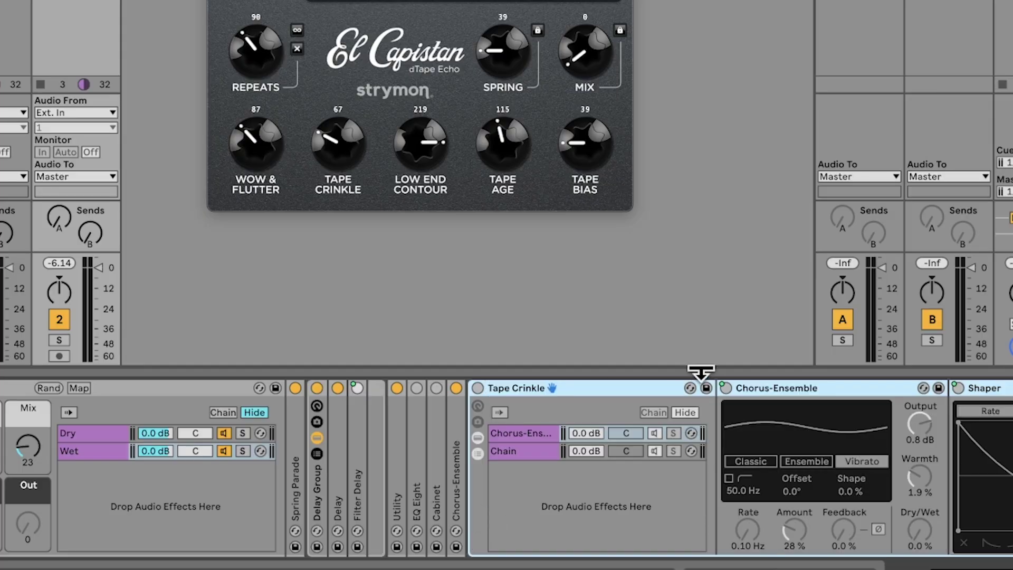
pyautogui.hscroll(8, 713, 391)
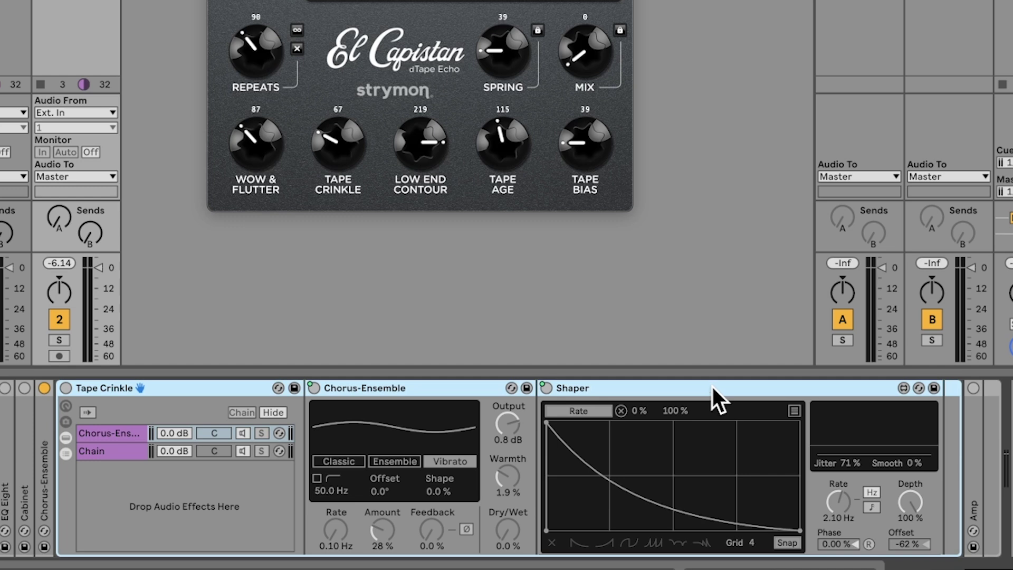
pyautogui.click(403, 387)
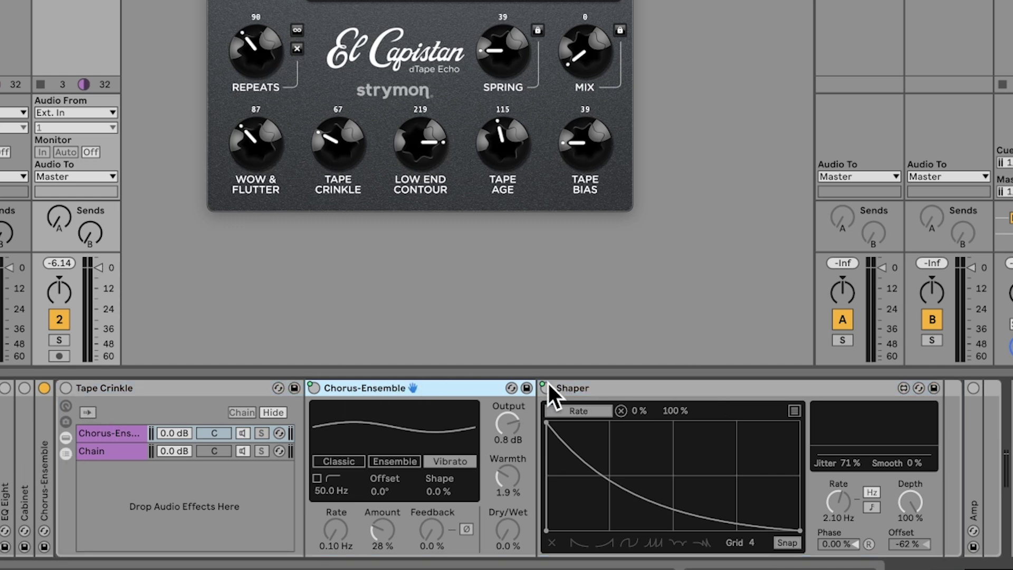
pyautogui.click(592, 383)
pyautogui.click(244, 392)
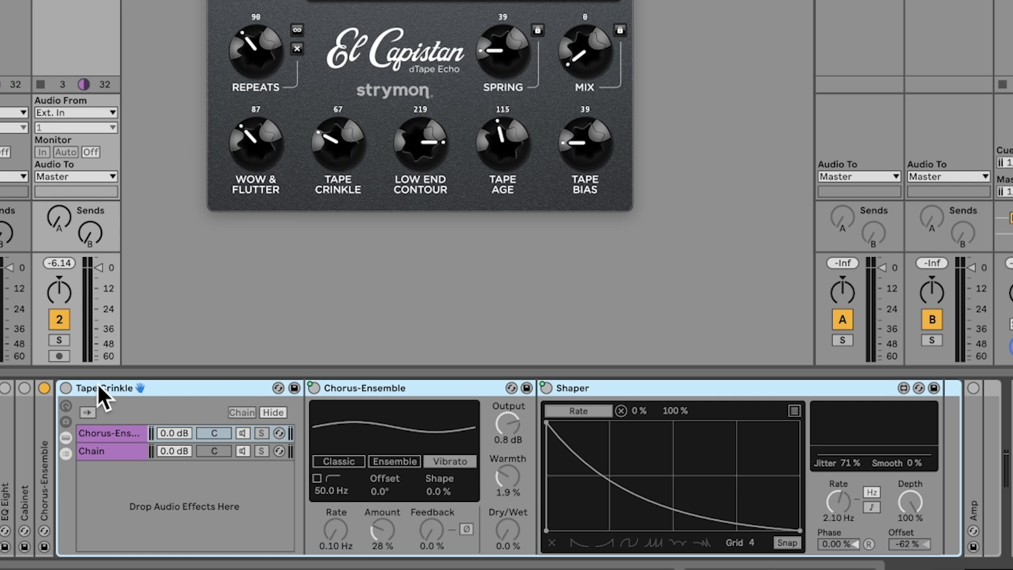
pyautogui.click(66, 388)
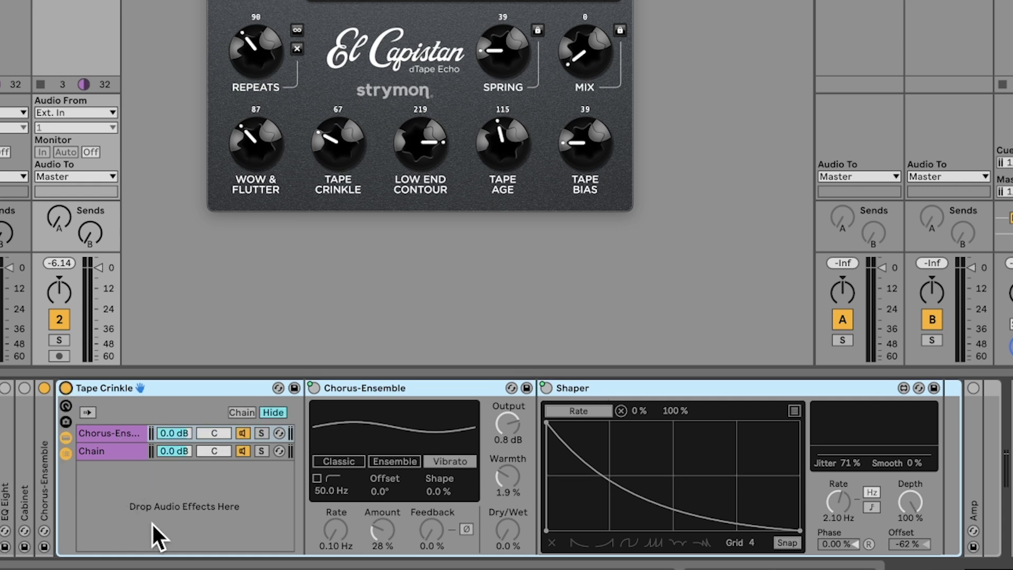
# Step: Examine the Tape Crinkle rack's two chains, their crossfaded chain zones and the Chain Selector macro mapping
pyautogui.click(108, 435)
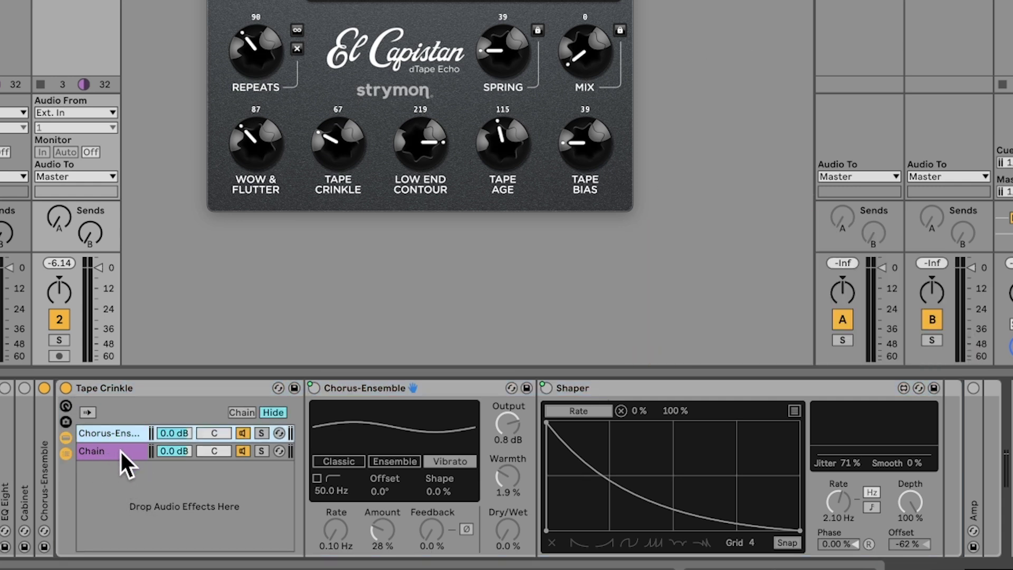
pyautogui.click(119, 449)
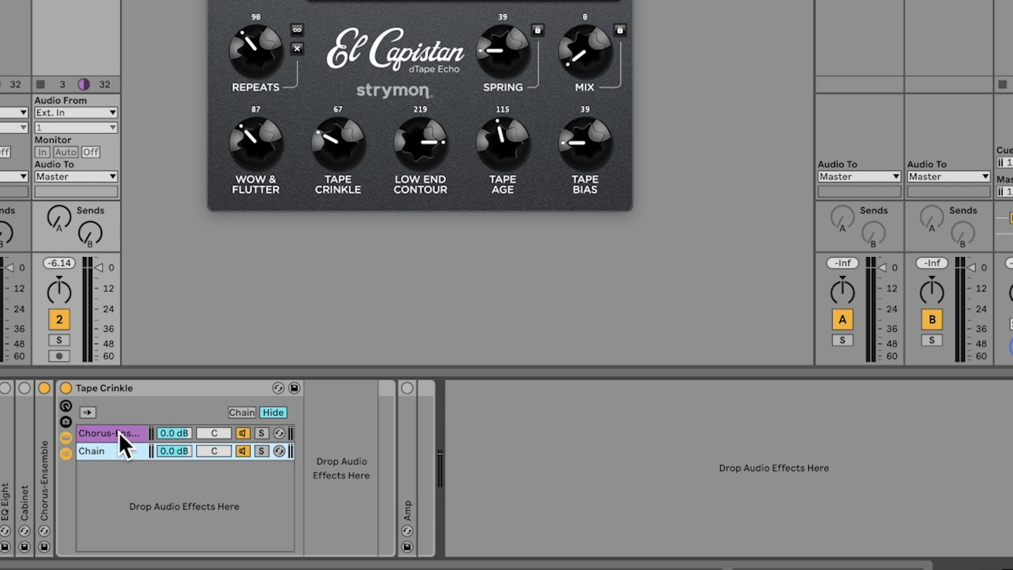
pyautogui.click(118, 431)
pyautogui.click(248, 412)
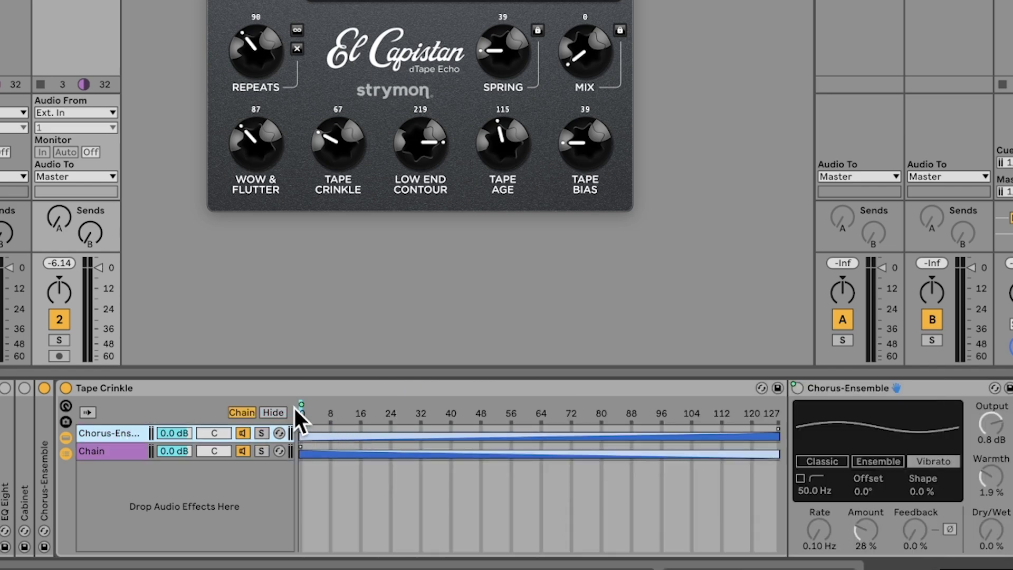
pyautogui.rightClick(403, 406)
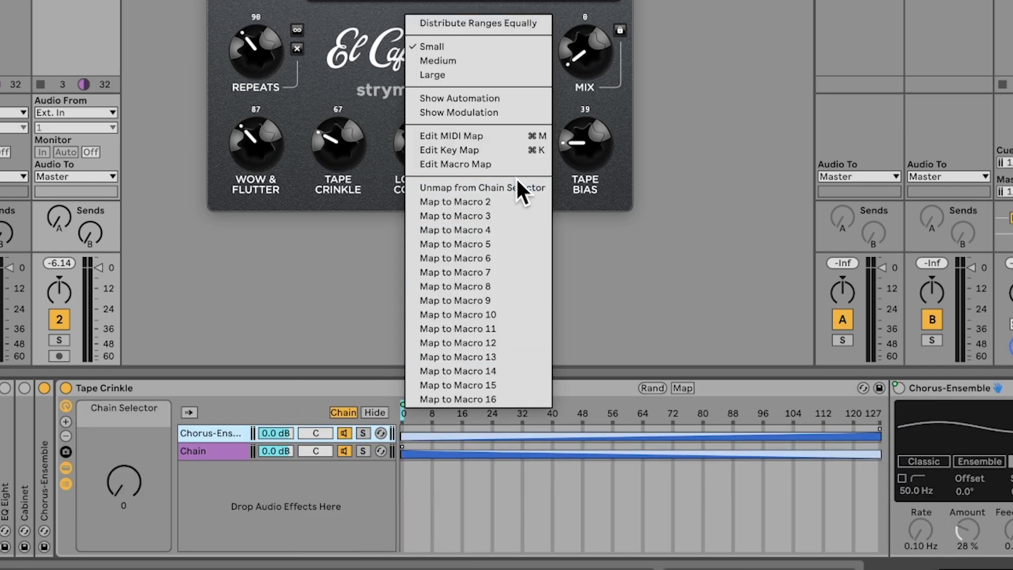
pyautogui.click(132, 451)
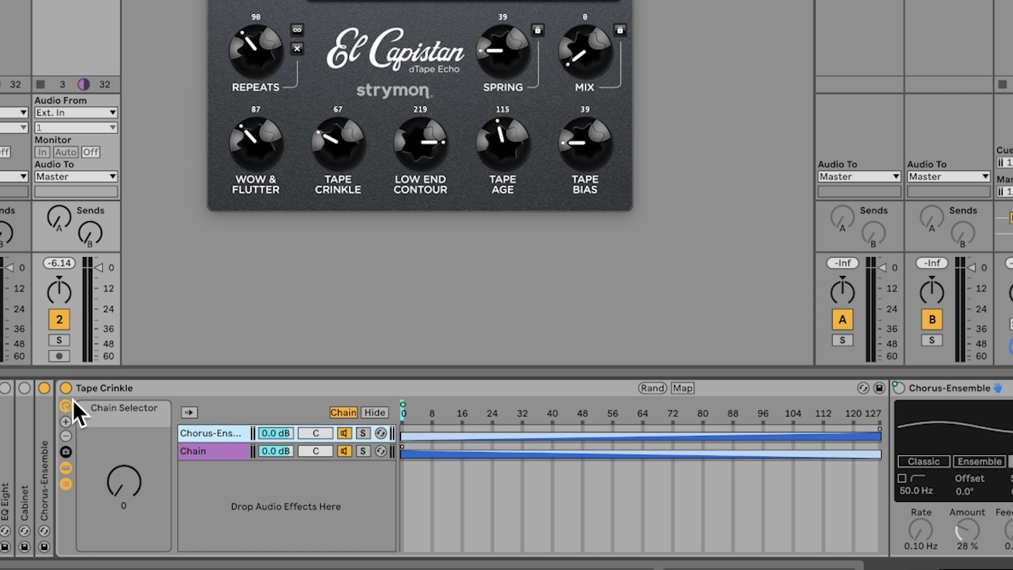
# Step: Examine the Shaper's modulation settings and how the Chorus-Ensemble and Shaper on/off switches are mapped to the Chain Selector macro
pyautogui.hscroll(10, 530, 437)
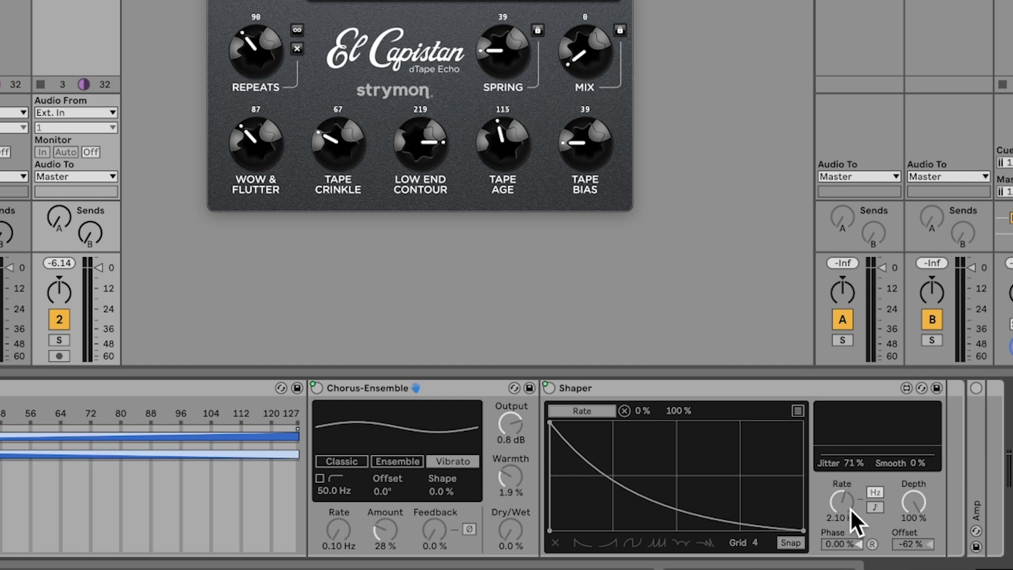
pyautogui.scroll(3, 520, 376)
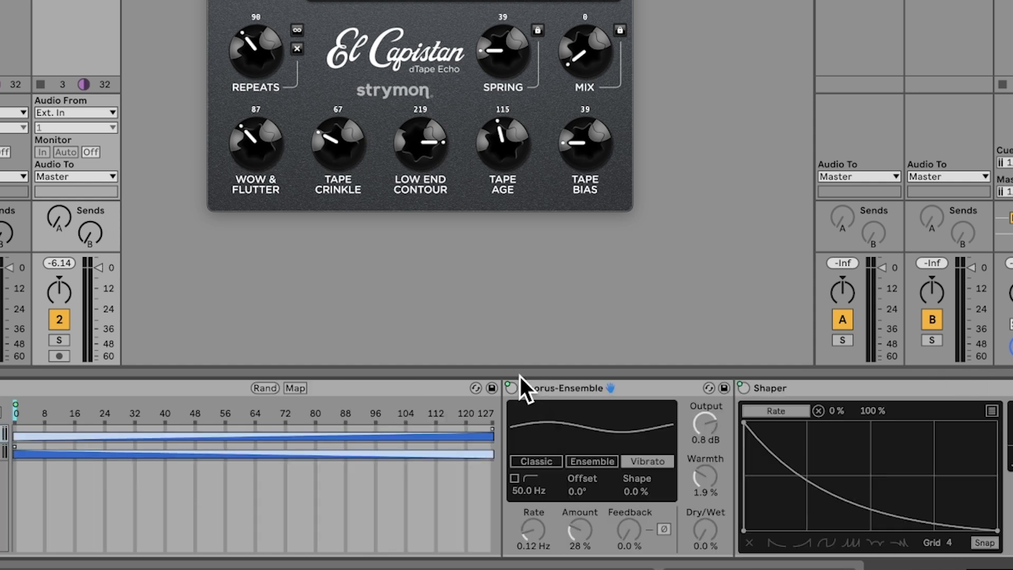
pyautogui.rightClick(509, 384)
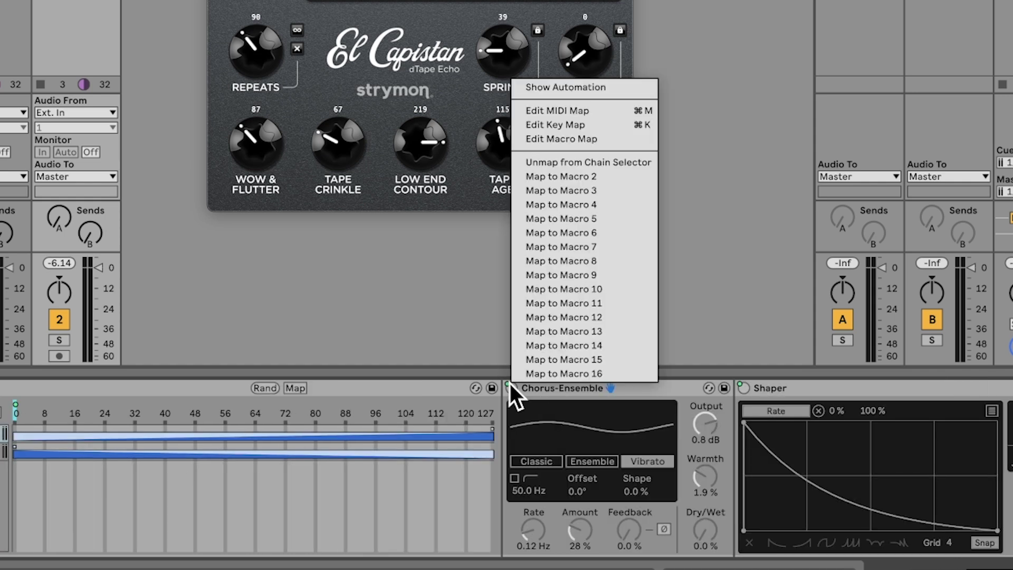
pyautogui.rightClick(742, 388)
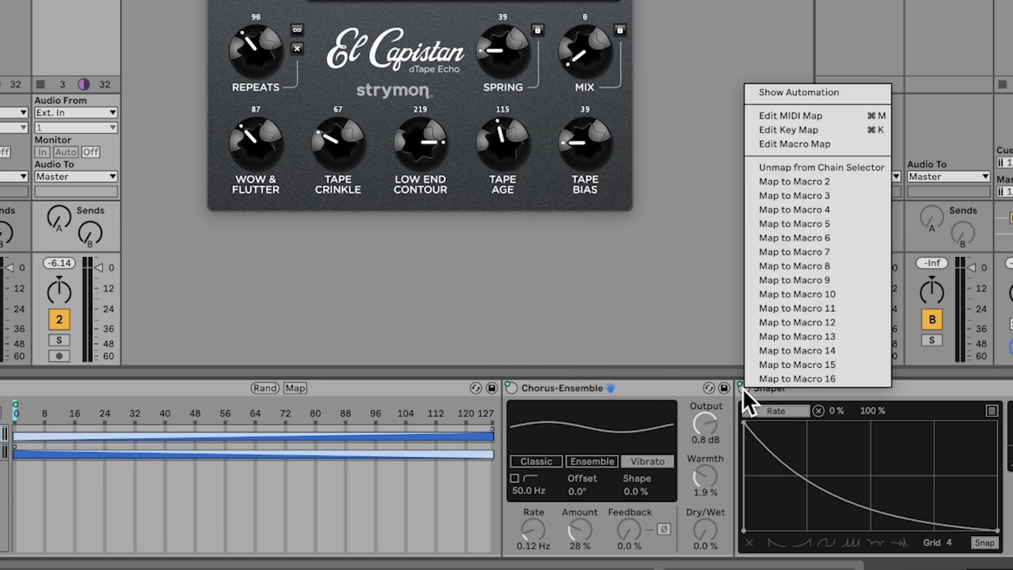
pyautogui.click(585, 388)
pyautogui.click(644, 473)
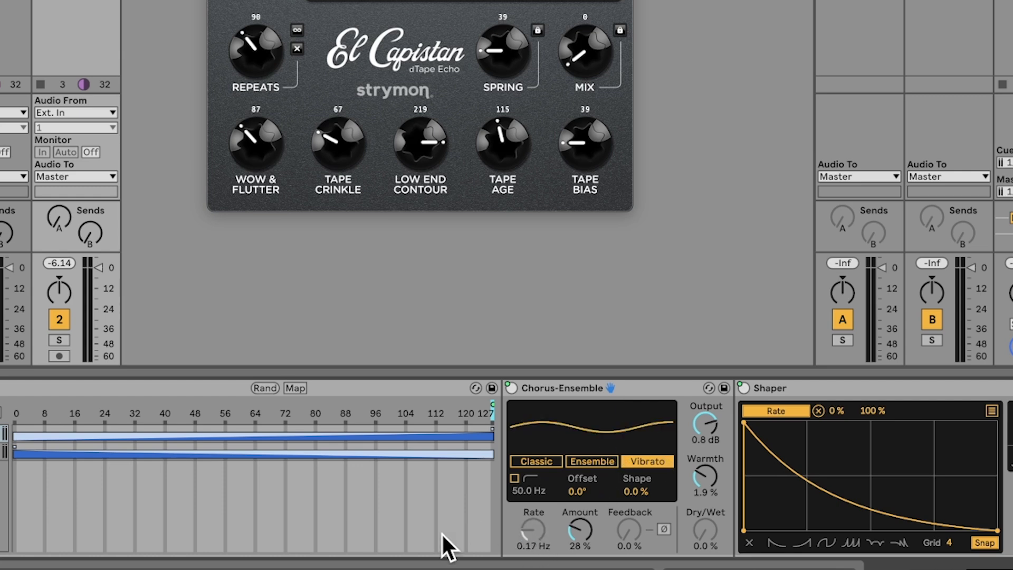
# Step: Map the Tape Crinkle rack's Chain Selector macro to the outer rack's Tape Crinkle macro
pyautogui.hscroll(-10, 429, 533)
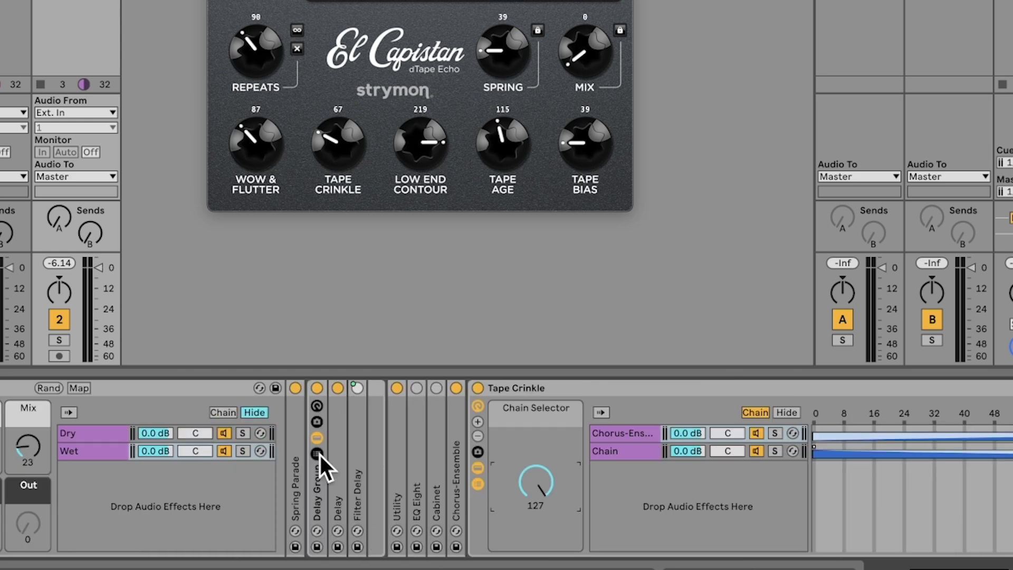
pyautogui.hscroll(5, 361, 487)
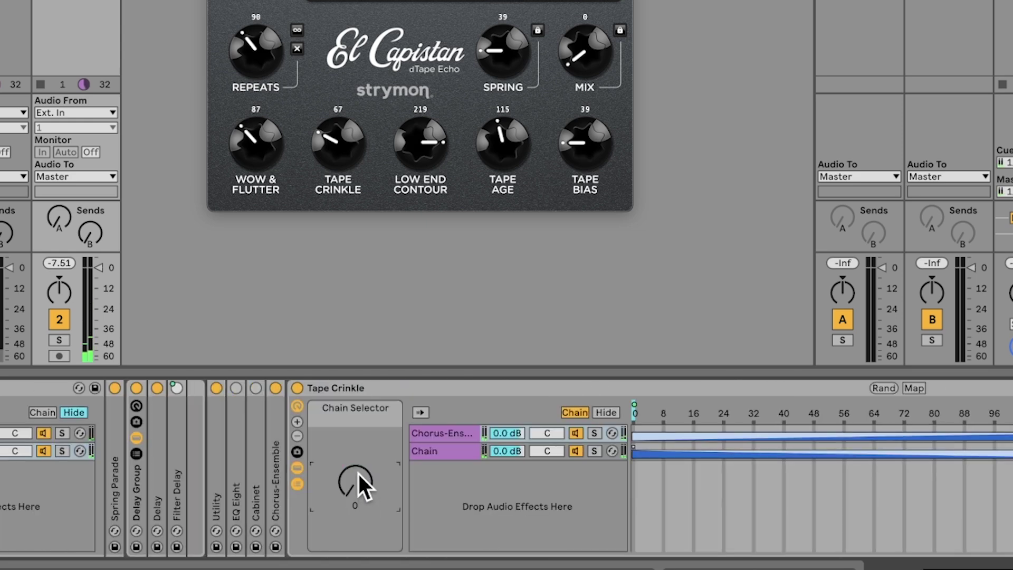
pyautogui.rightClick(357, 471)
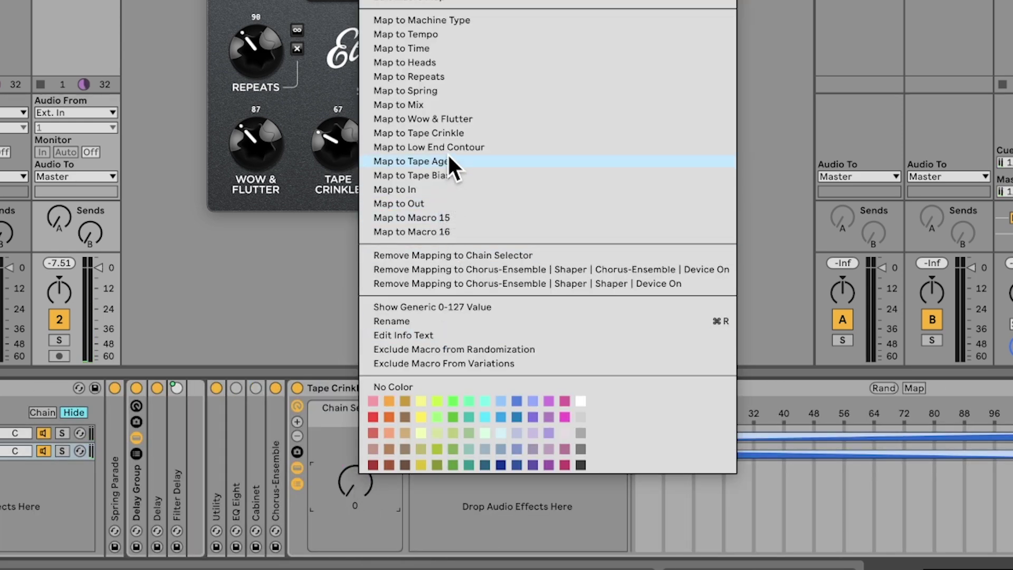
pyautogui.click(452, 132)
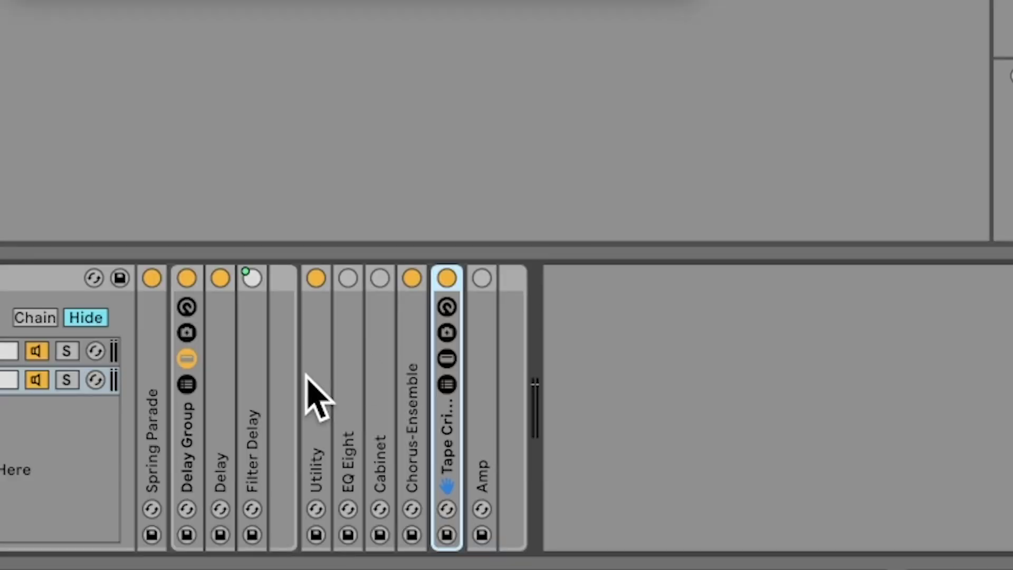
# Step: Switch on the EQ Eight, set band 1 to a low-cut filter, and map its frequency to the Low End Contour macro
pyautogui.doubleClick(355, 362)
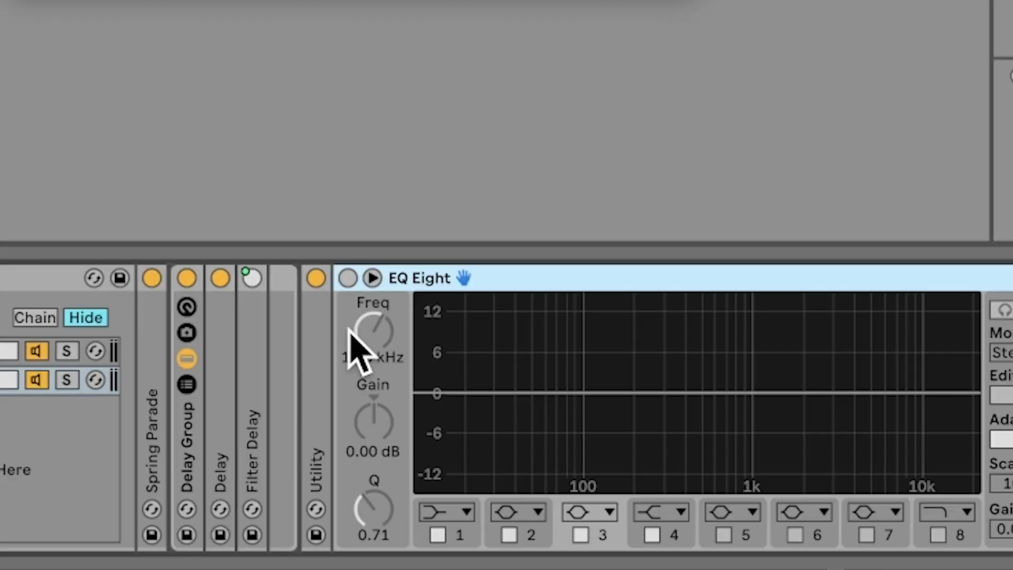
pyautogui.click(348, 279)
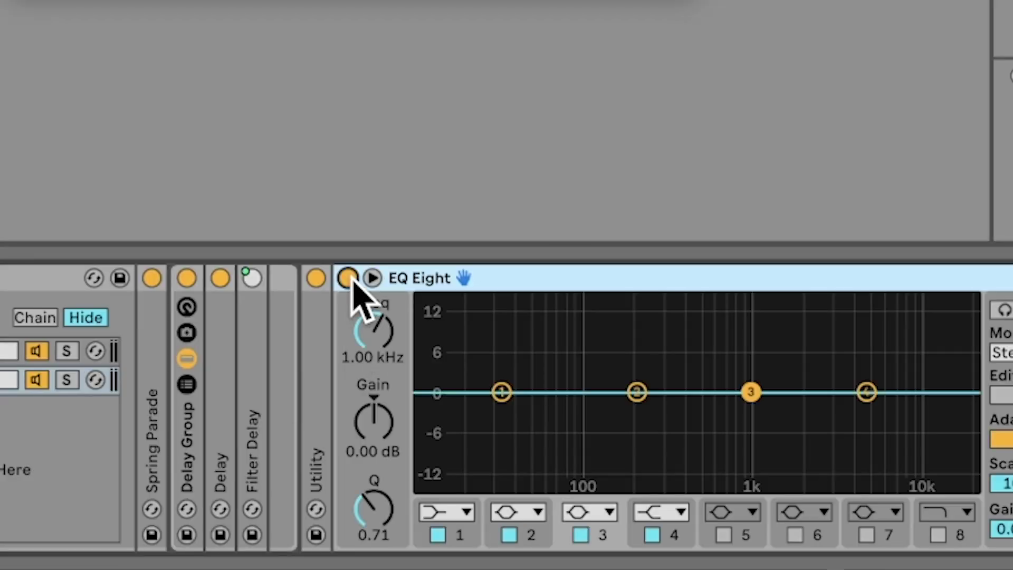
pyautogui.click(466, 512)
pyautogui.click(449, 354)
pyautogui.rightClick(379, 342)
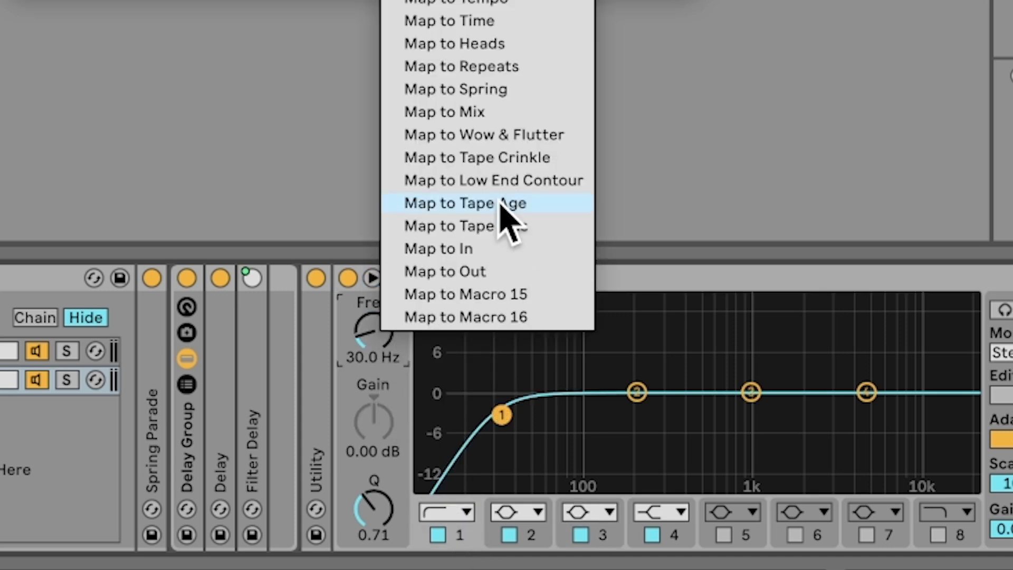
pyautogui.click(537, 192)
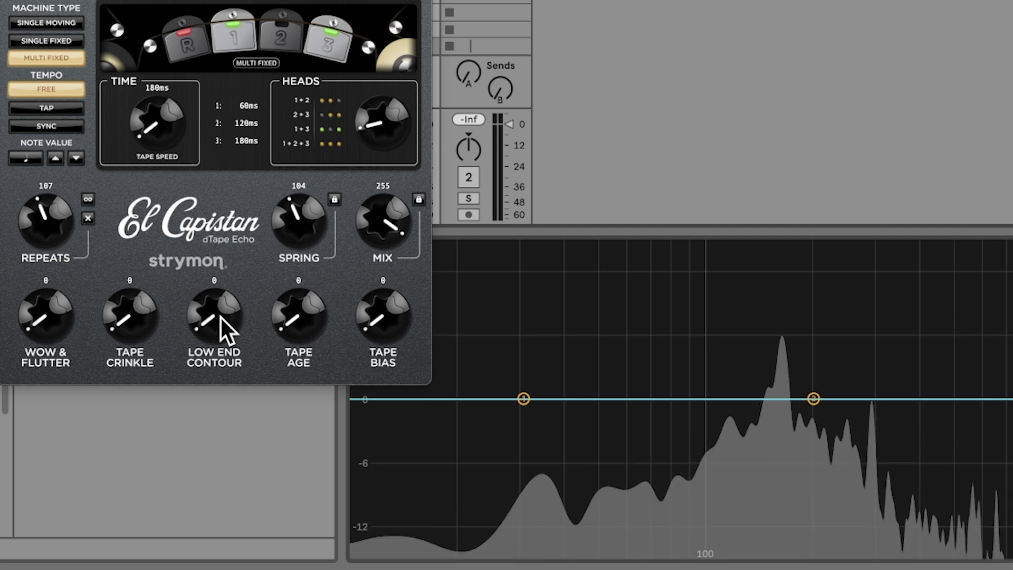
# Step: Turn the El Capistan plug-in's Low End Contour up to 255, and set the Low End Contour mapping's maximum to 175 Hz
pyautogui.moveTo(221, 318); pyautogui.dragTo(216, 205)
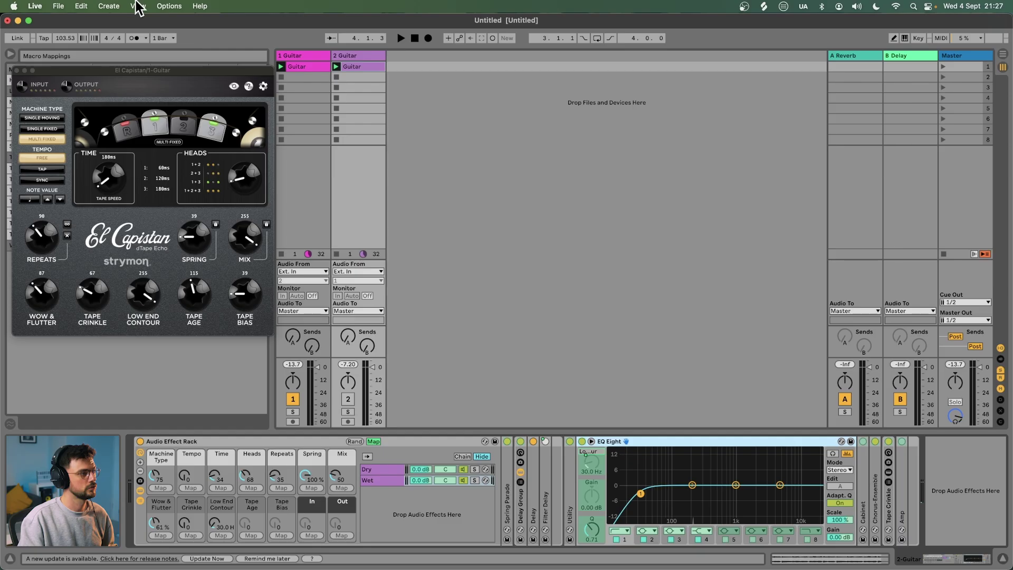
pyautogui.moveTo(124, 83); pyautogui.dragTo(569, 64)
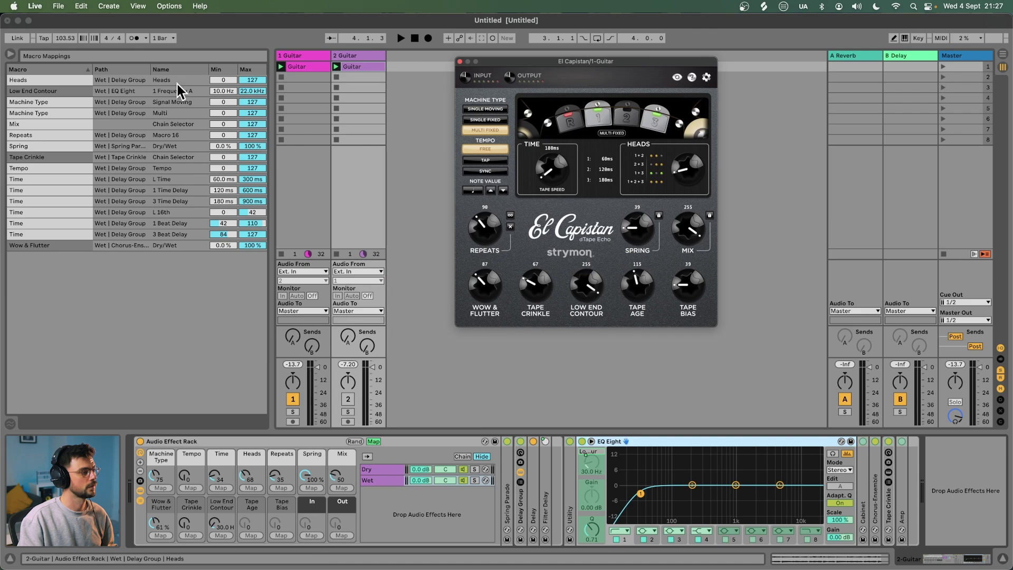
pyautogui.click(158, 91)
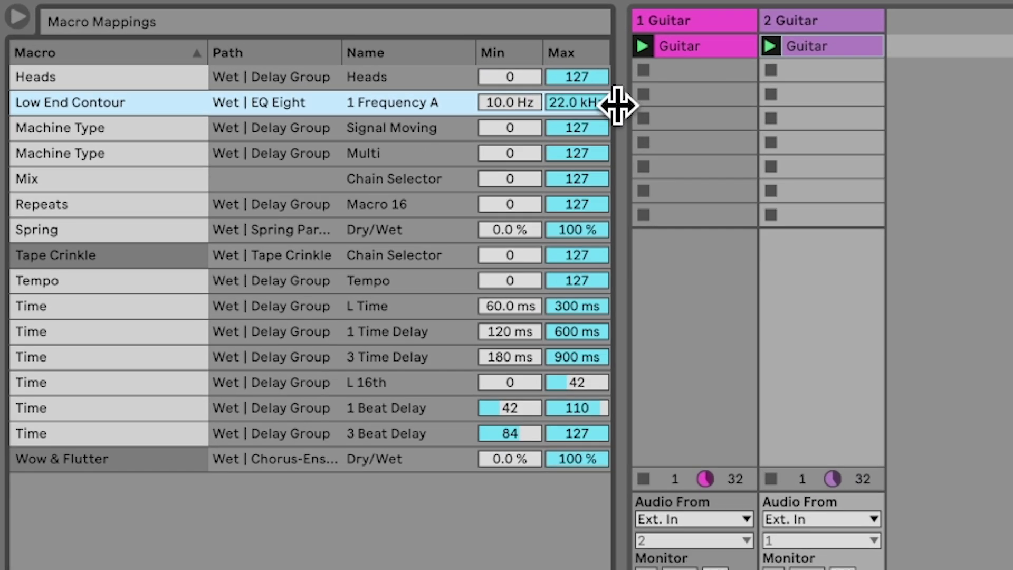
pyautogui.click(545, 103)
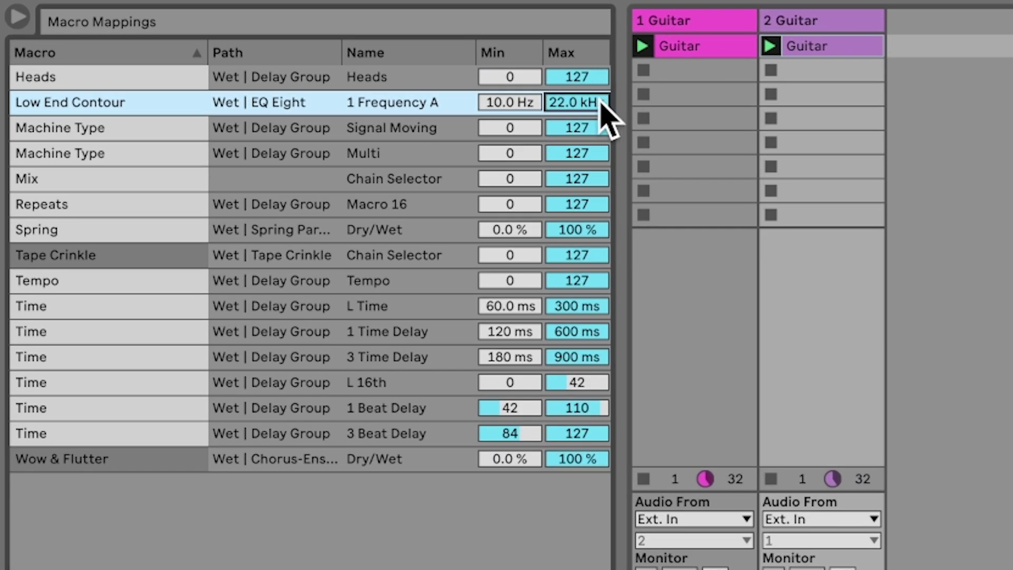
pyautogui.write('175')
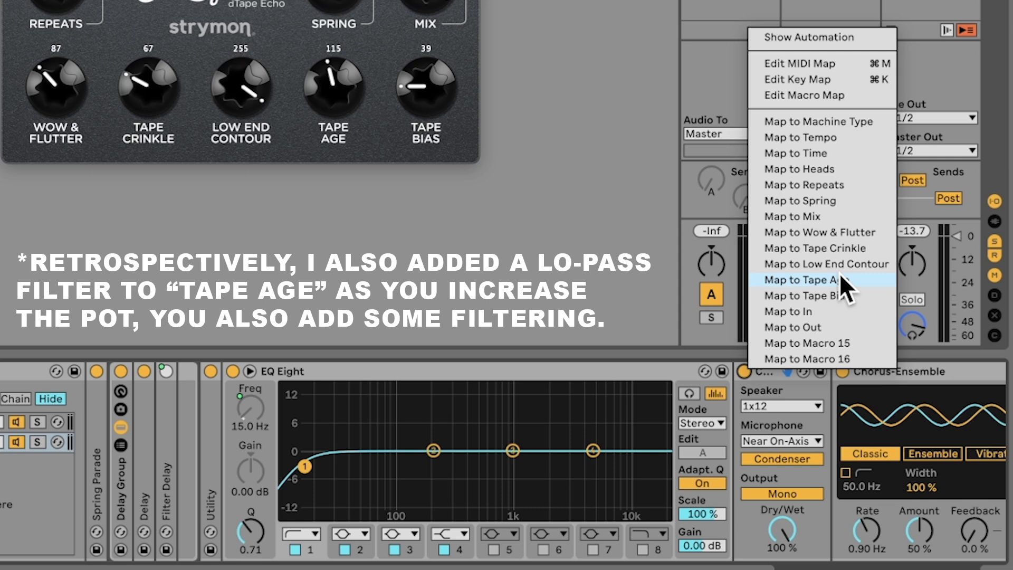
# Step: Map the Cabinet's on/off switch and its speaker type to the Tape Age macro
pyautogui.click(841, 275)
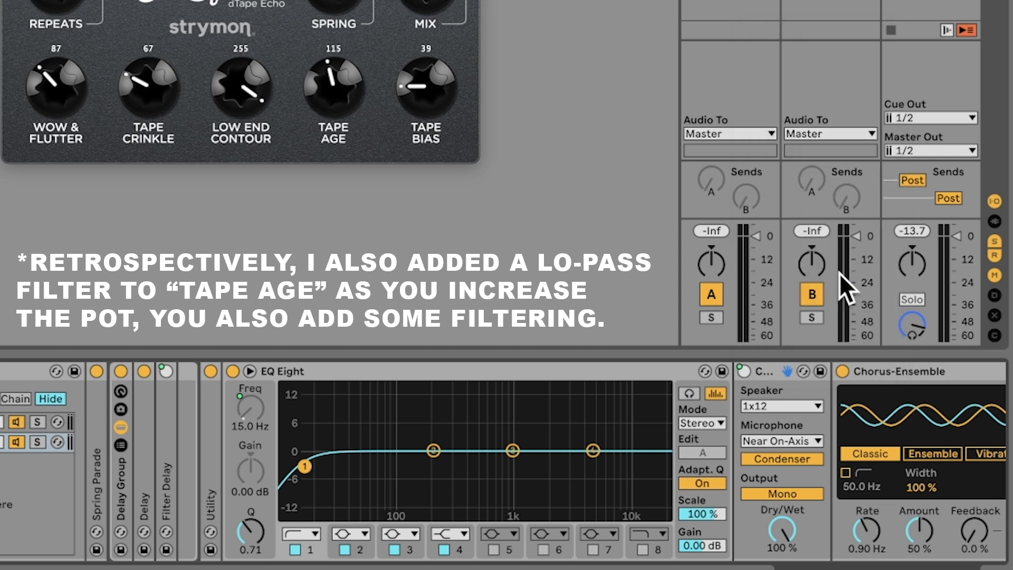
pyautogui.rightClick(791, 407)
pyautogui.click(877, 315)
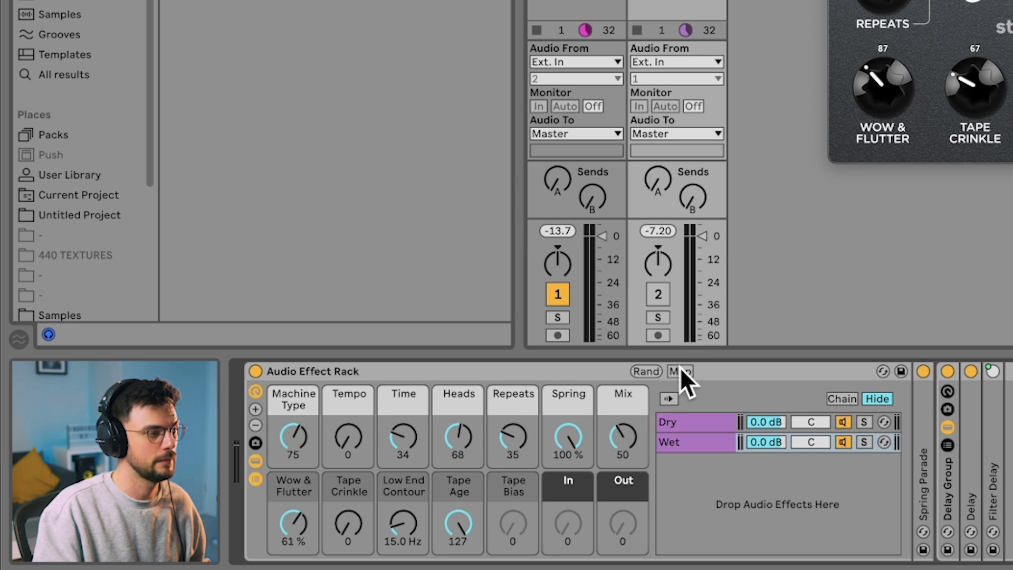
# Step: Lower the minimum of the Tape Age mapping for the Cabinet's Device On, and turn up the Tape Age macro to test it
pyautogui.click(680, 371)
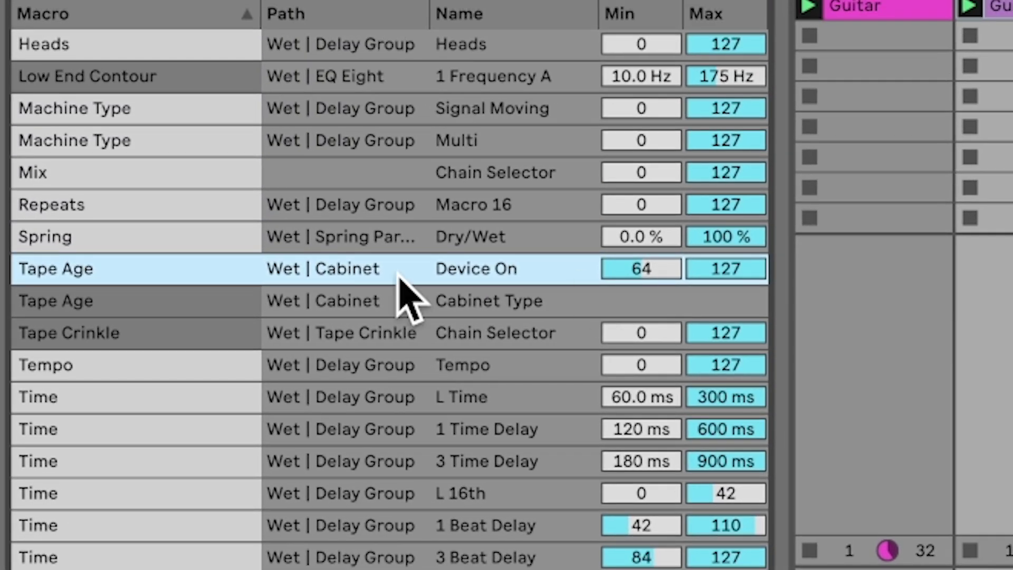
pyautogui.moveTo(641, 269); pyautogui.dragTo(641, 296)
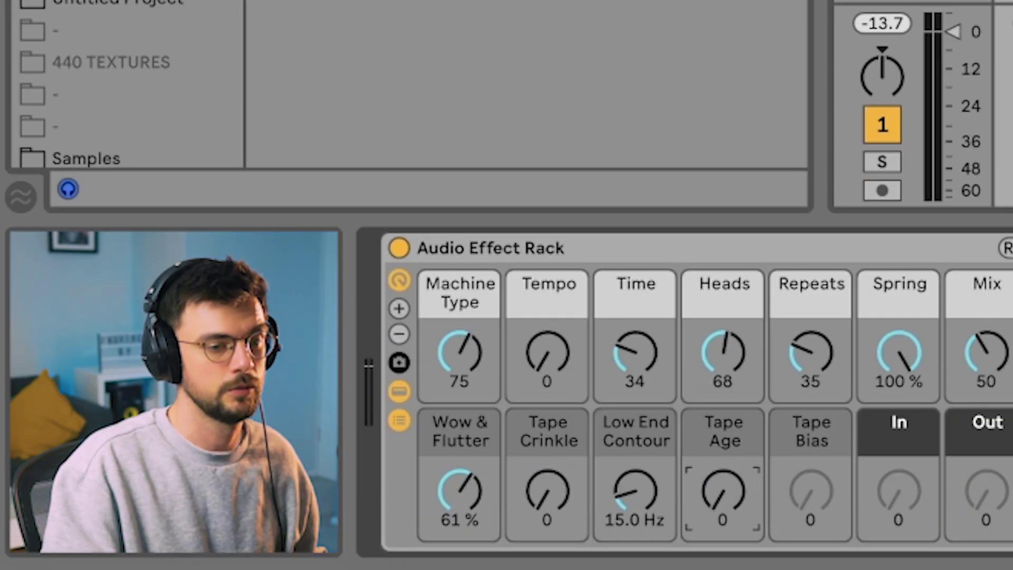
pyautogui.moveTo(736, 499); pyautogui.dragTo(737, 422)
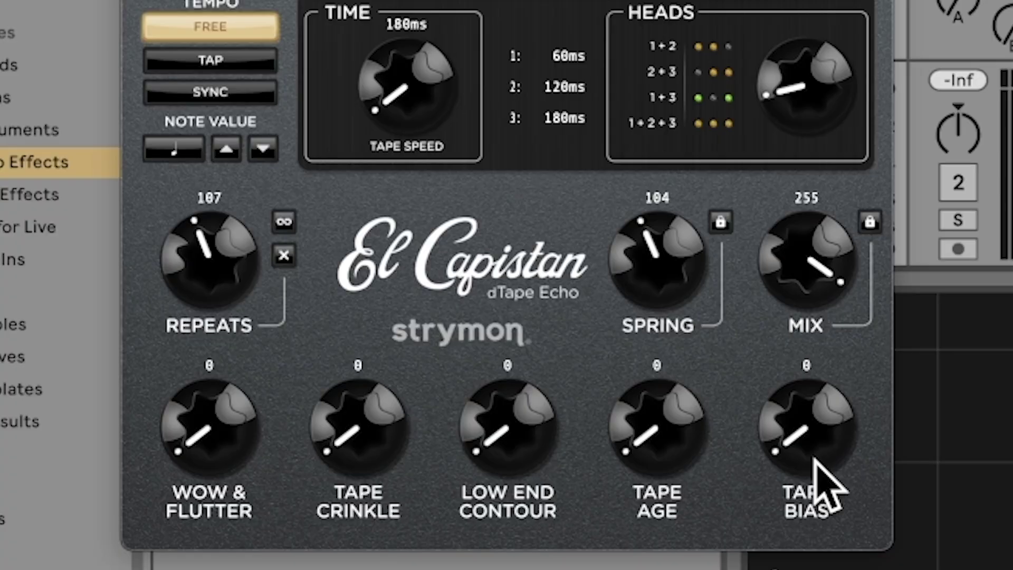
# Step: Turn the El Capistan plug-in's Tape Bias up to 255 to audition its effect
pyautogui.moveTo(815, 460); pyautogui.dragTo(864, 106)
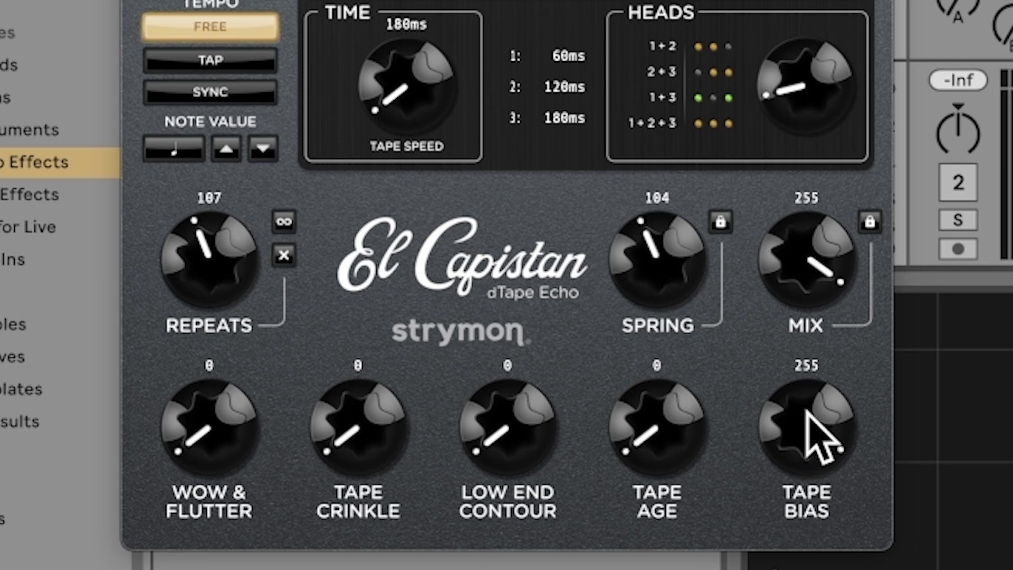
pyautogui.moveTo(805, 419); pyautogui.dragTo(805, 426)
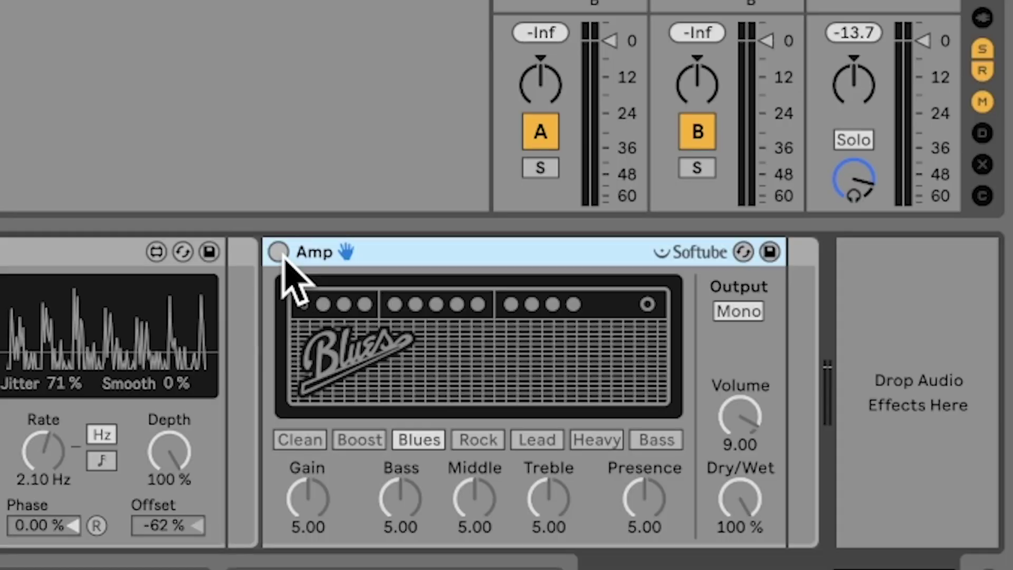
# Step: Switch on the Amp with Heavy, Dual output, Gain 10, Bass 10, Middle 4.44, Treble 0 and Volume 0.22, and map Dry/Wet to Tape Bias
pyautogui.click(278, 252)
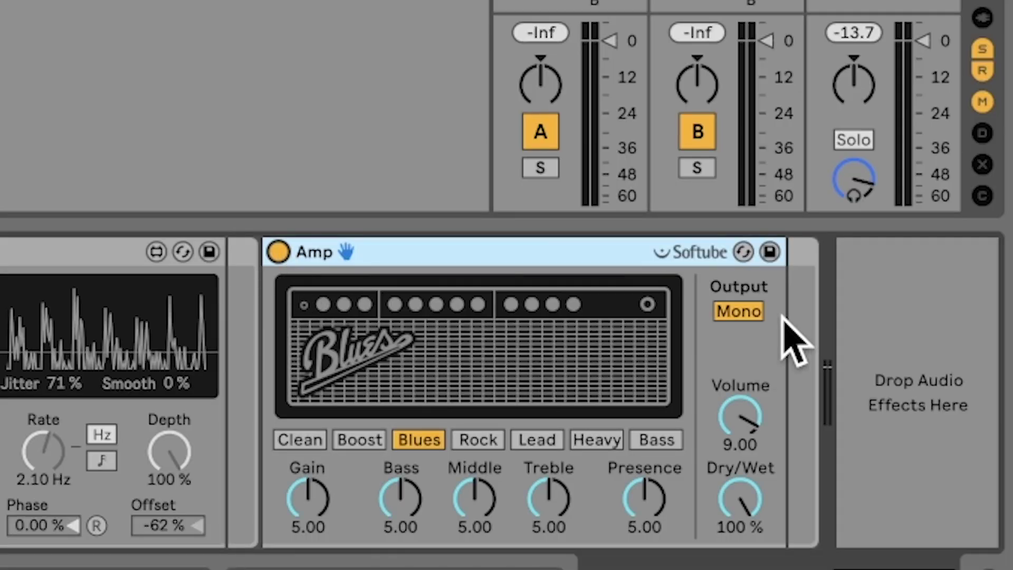
pyautogui.click(738, 312)
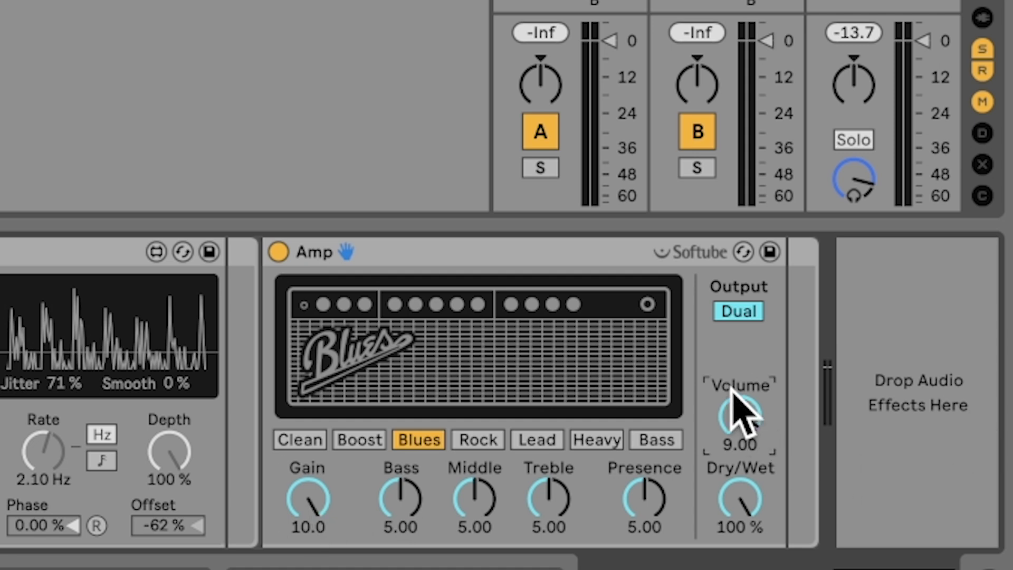
pyautogui.moveTo(401, 499); pyautogui.dragTo(401, 464)
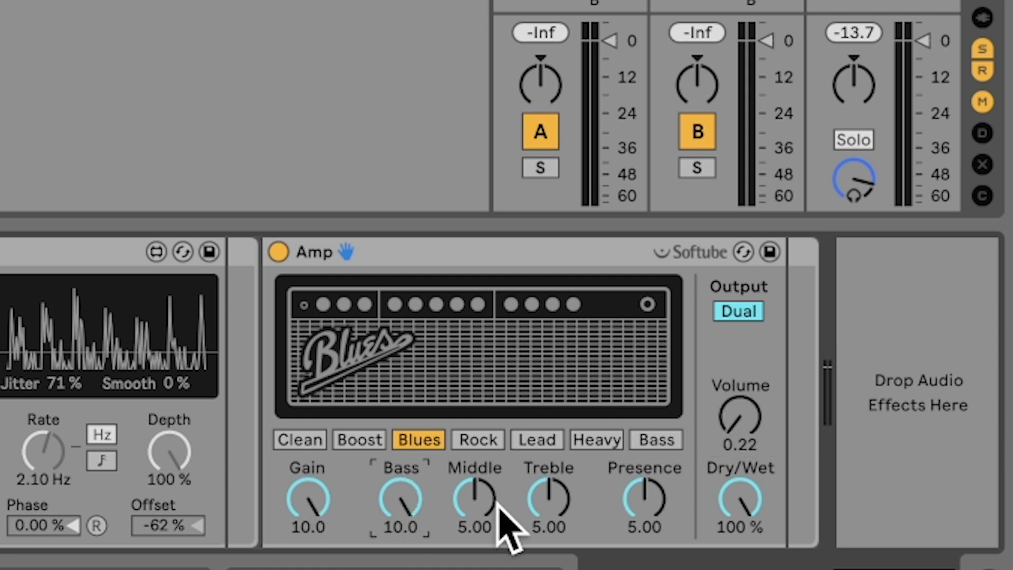
pyautogui.click(549, 499)
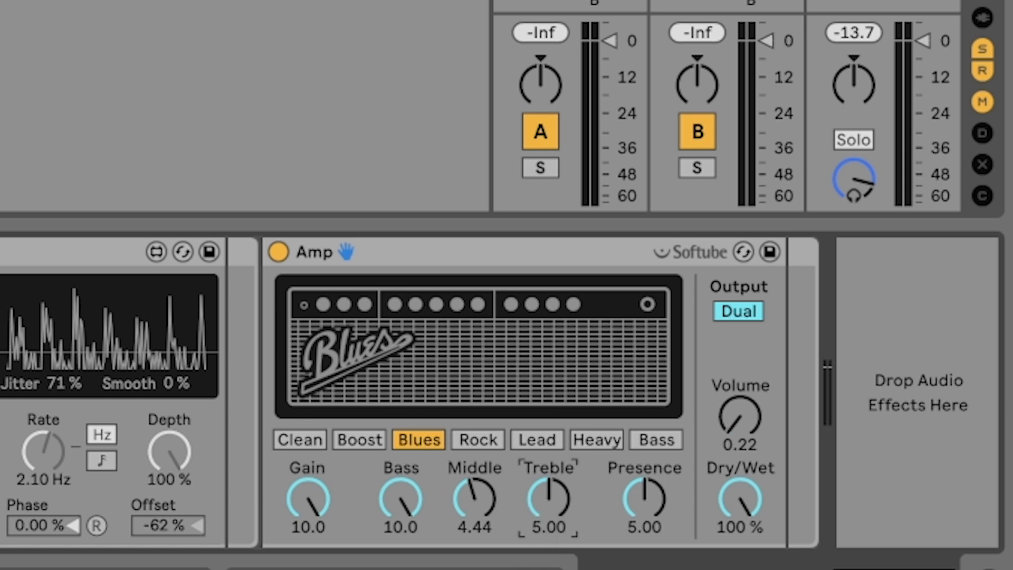
pyautogui.click(587, 439)
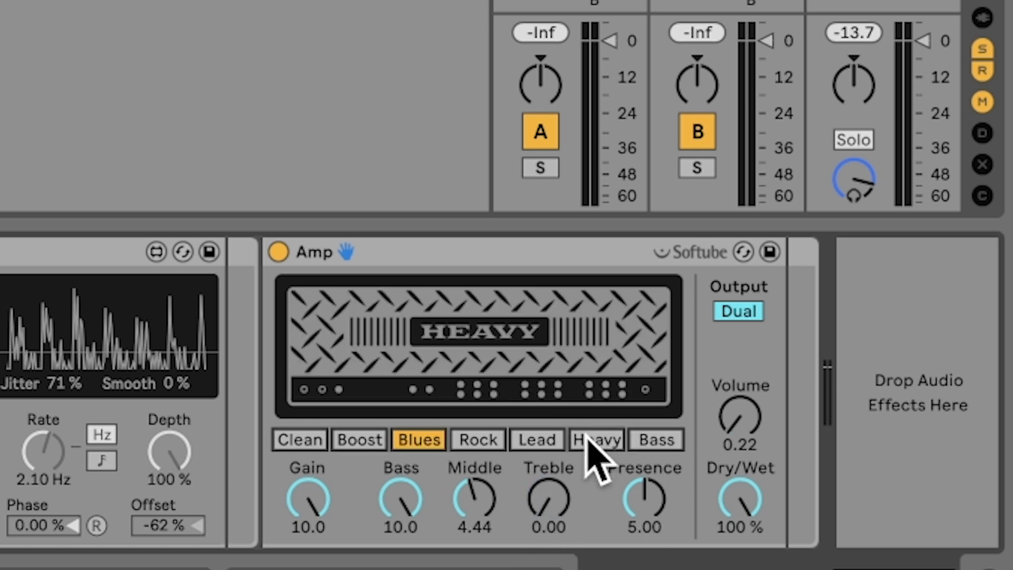
pyautogui.rightClick(742, 499)
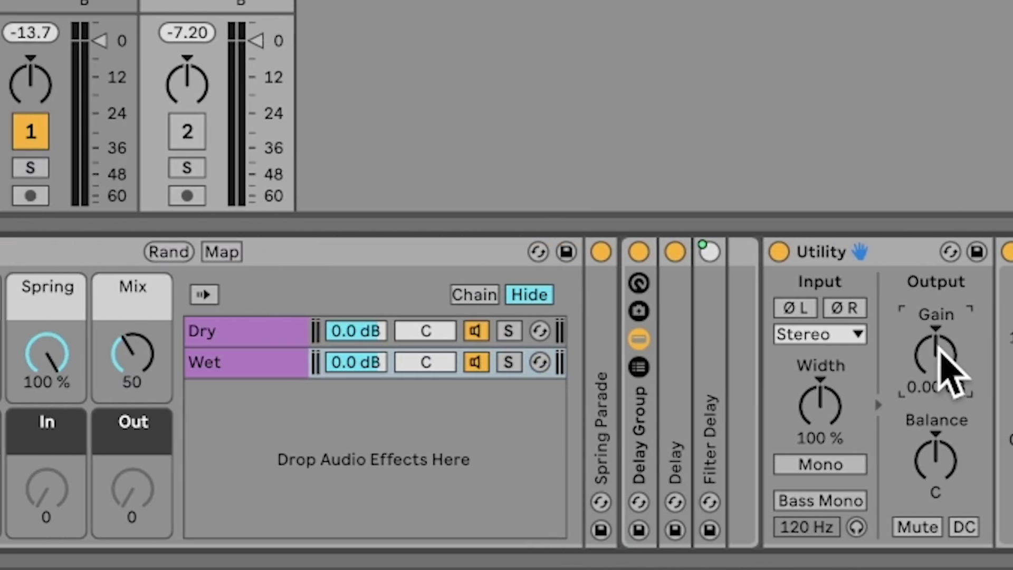
# Step: Map the Utility's output Gain to the In macro, and the Dry and Wet chain volumes to the Out macro
pyautogui.rightClick(232, 350)
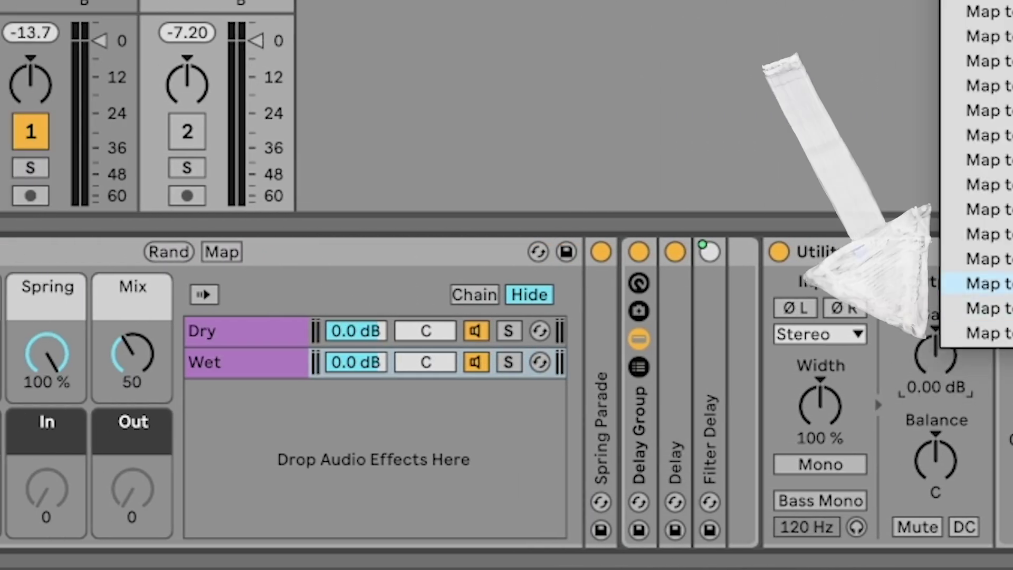
pyautogui.click(987, 284)
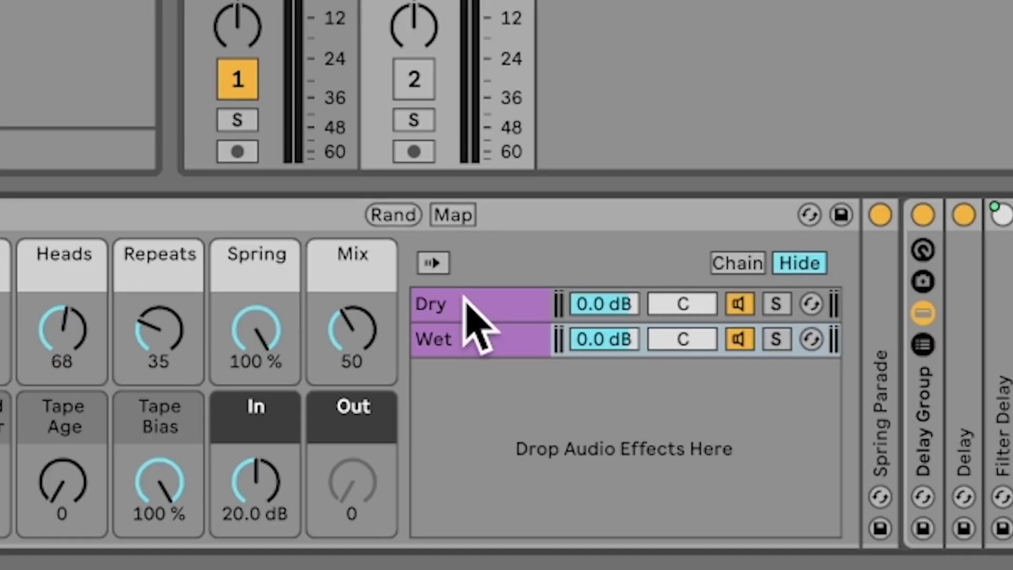
pyautogui.rightClick(582, 298)
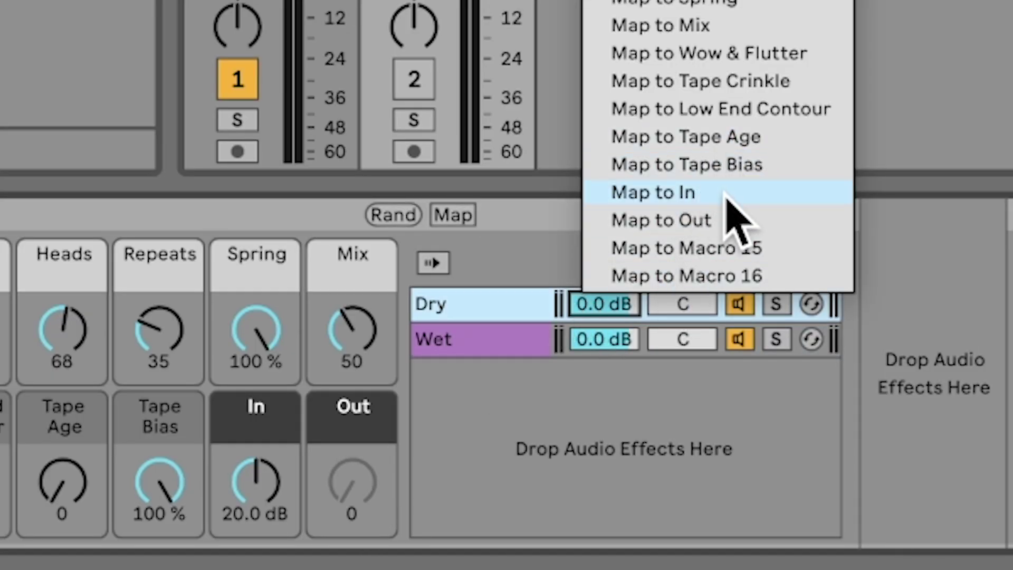
pyautogui.click(715, 230)
pyautogui.rightClick(617, 340)
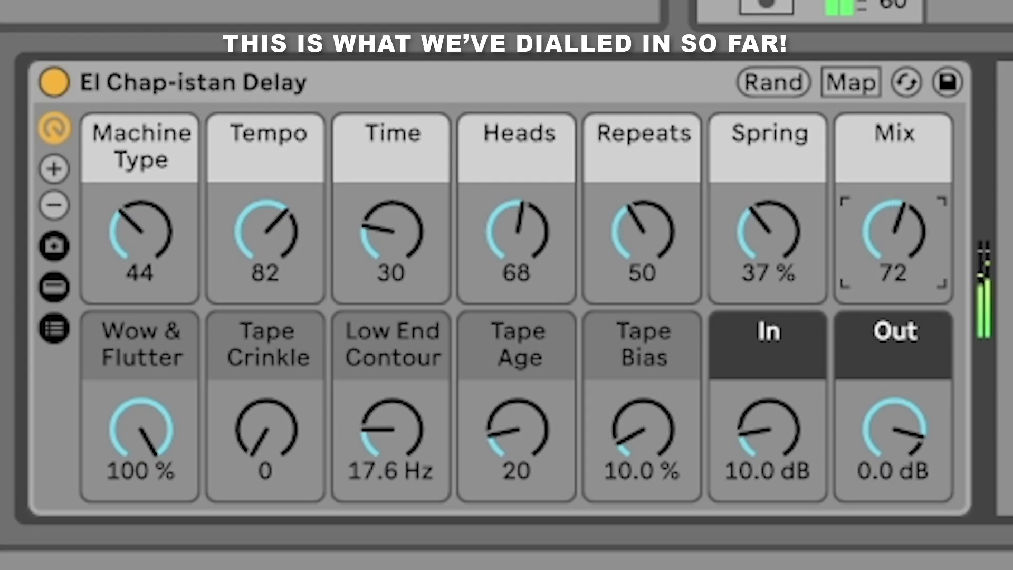
# Step: Set the El Chap-istan Delay rack's Mix to 75, Tape Crinkle to 127, Tempo to 50 and Time to 76 during playback
pyautogui.moveTo(863, 233); pyautogui.dragTo(863, 224)
pyautogui.click(269, 349)
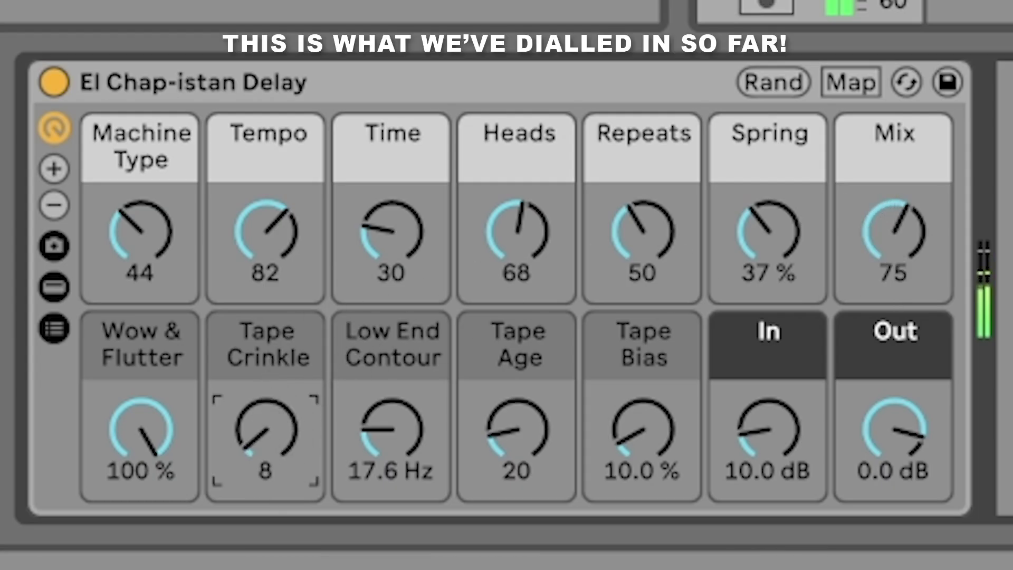
pyautogui.moveTo(269, 427); pyautogui.dragTo(274, 369)
pyautogui.click(267, 232)
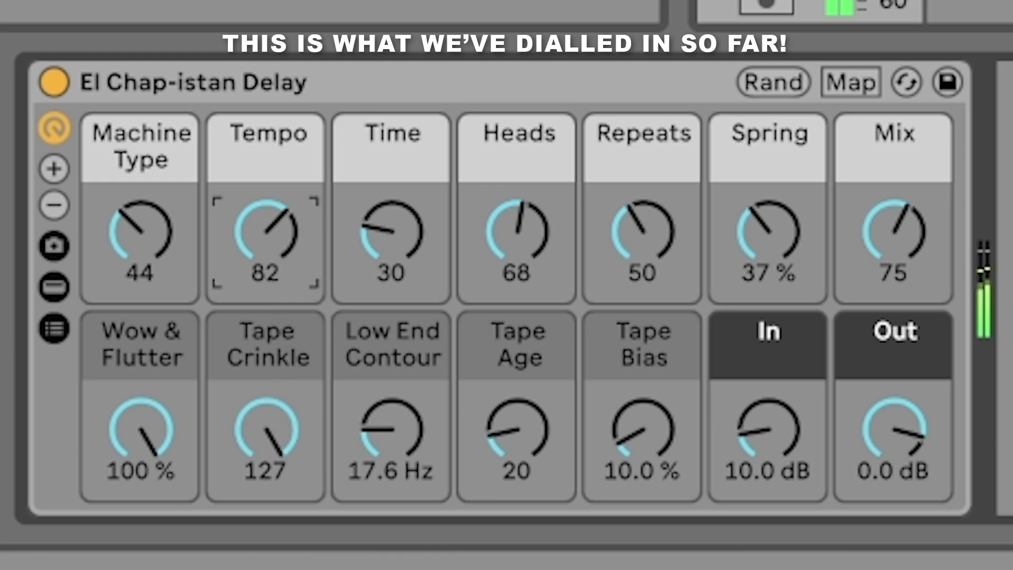
pyautogui.moveTo(389, 242); pyautogui.dragTo(389, 236)
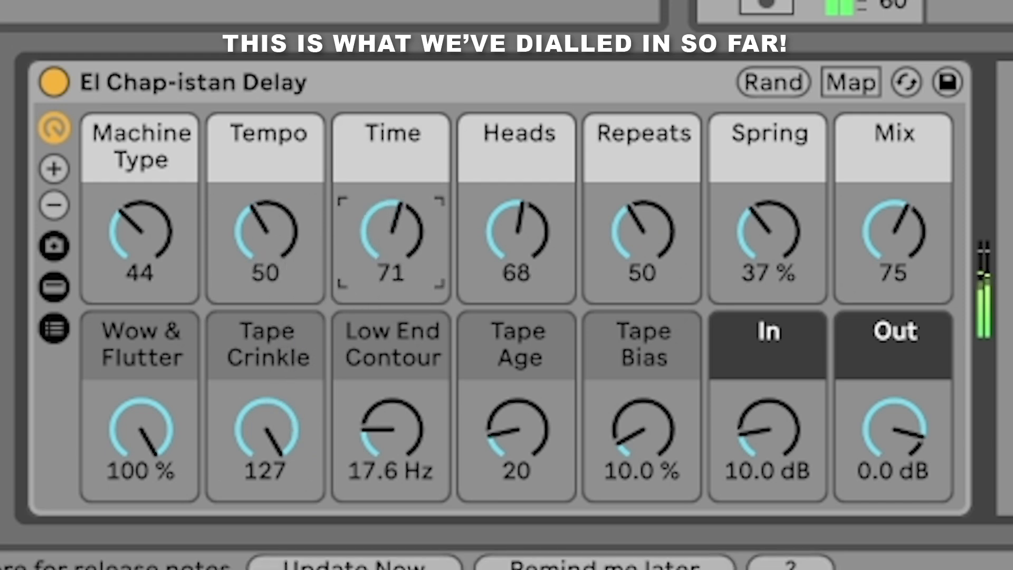
# Step: Set the El Chap-istan Delay rack's Tape Age to 61, Repeats to 73 and Spring to 99 % during playback
pyautogui.click(518, 430)
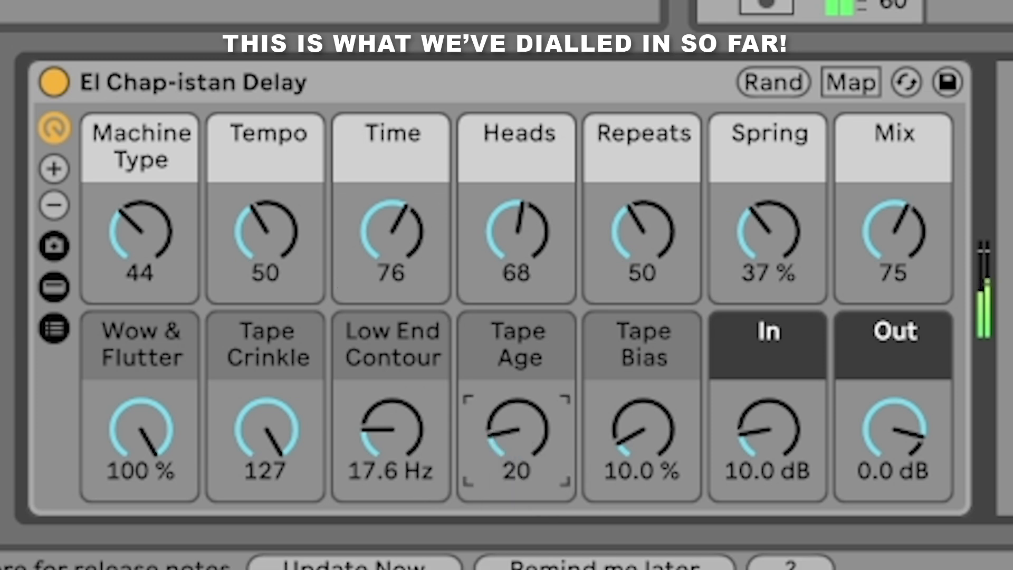
pyautogui.moveTo(517, 430); pyautogui.dragTo(622, 362)
pyautogui.click(642, 232)
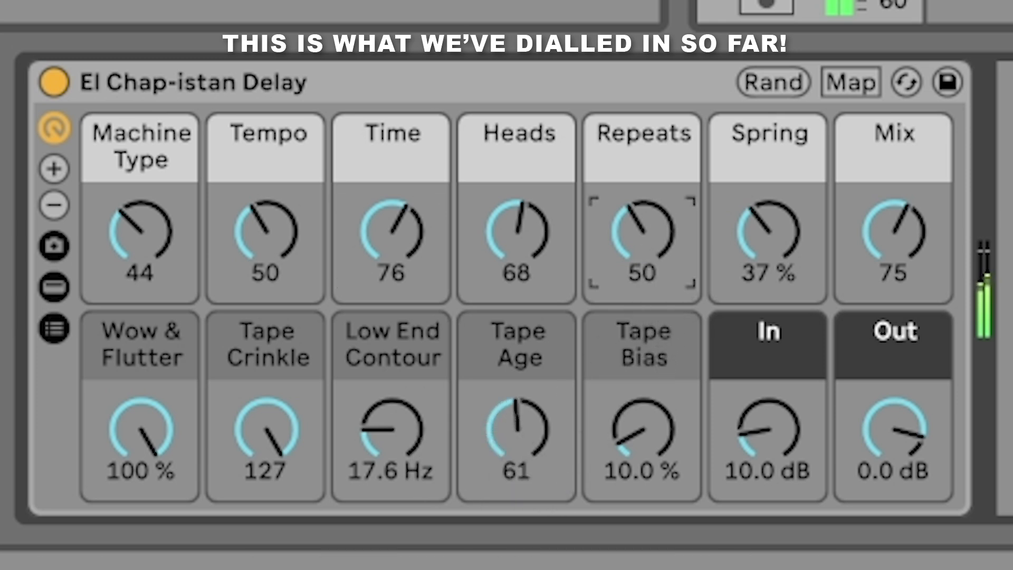
pyautogui.moveTo(642, 233); pyautogui.dragTo(642, 228)
pyautogui.click(719, 235)
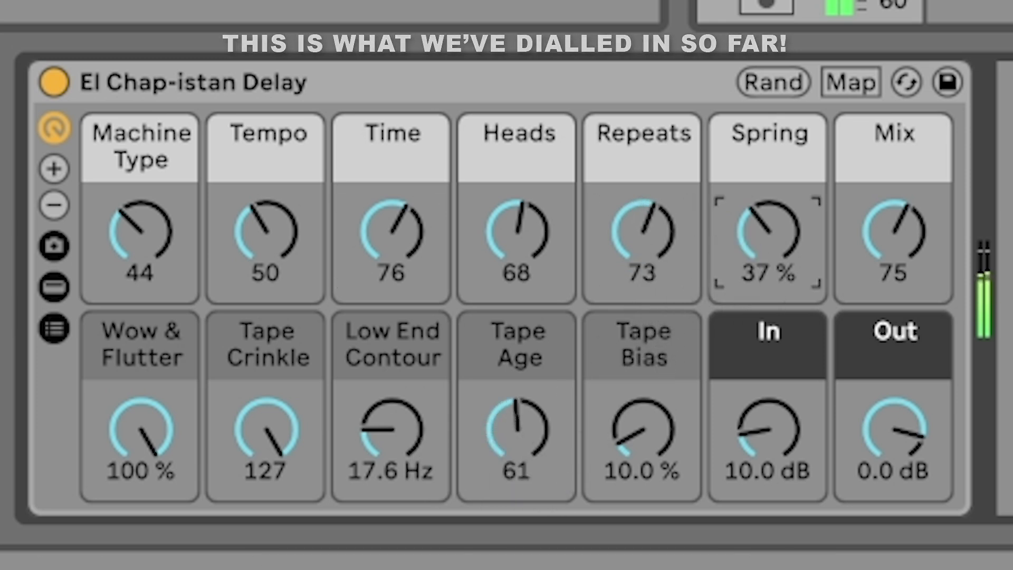
pyautogui.moveTo(720, 235); pyautogui.dragTo(720, 192)
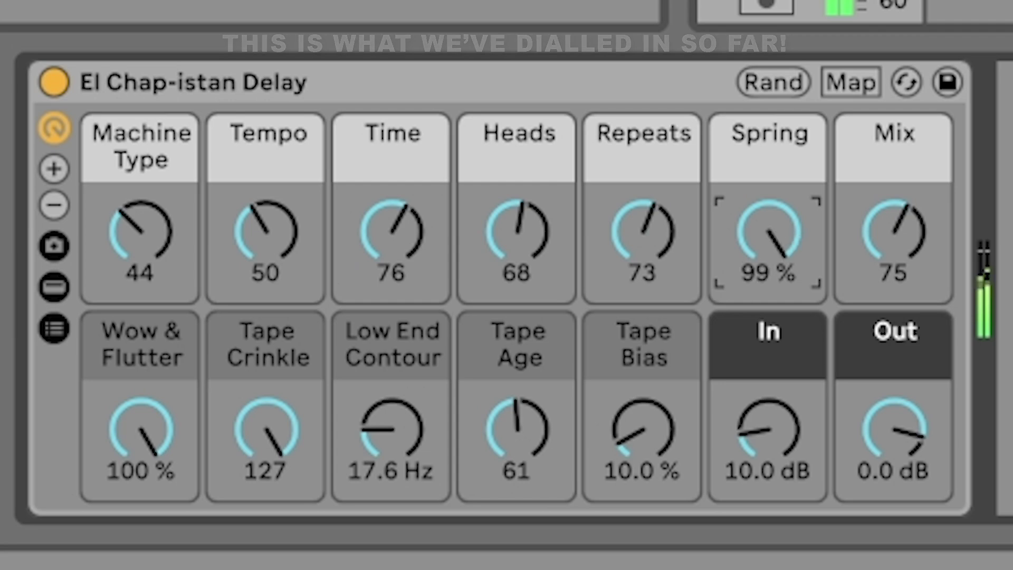